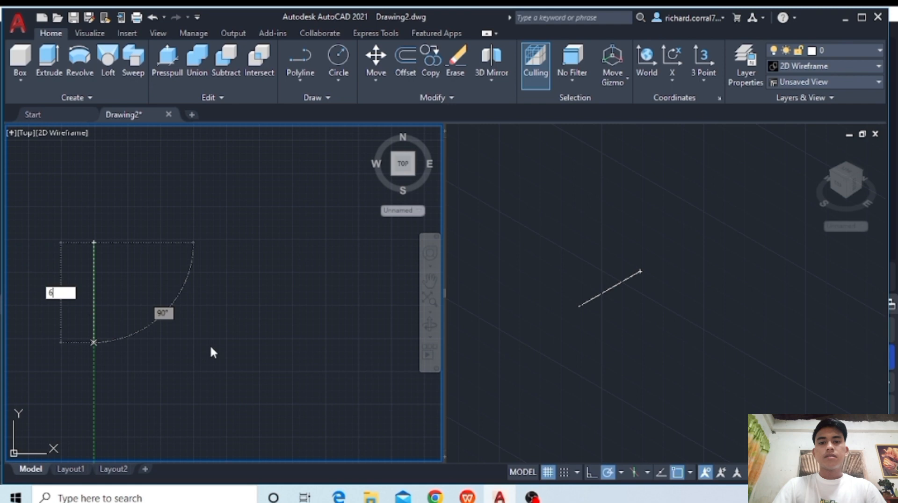
# - Draw a closed rectangular polyline 9 units wide and 6 units deep in the Top view
pyautogui.press('Return')
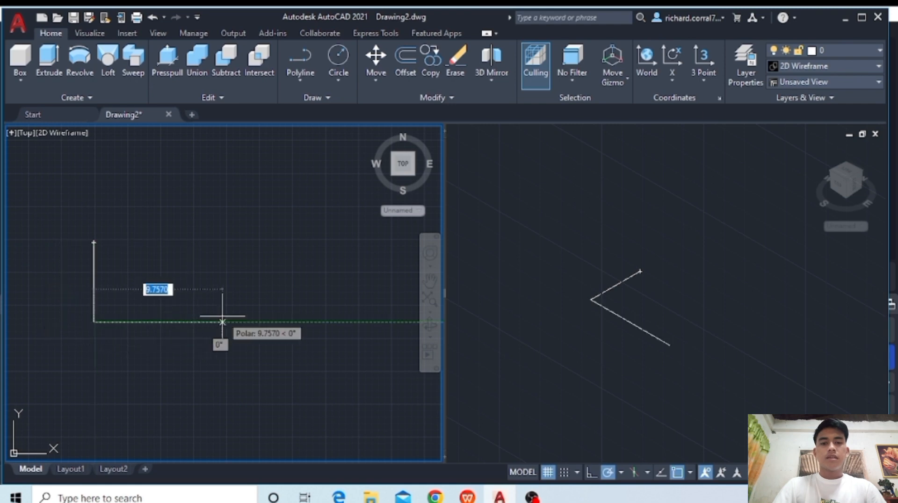
pyautogui.write('9')
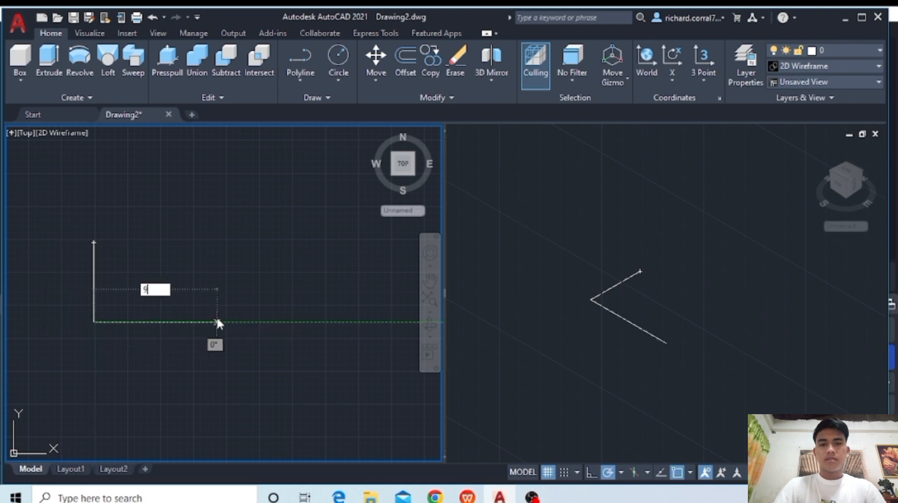
pyautogui.press('Return')
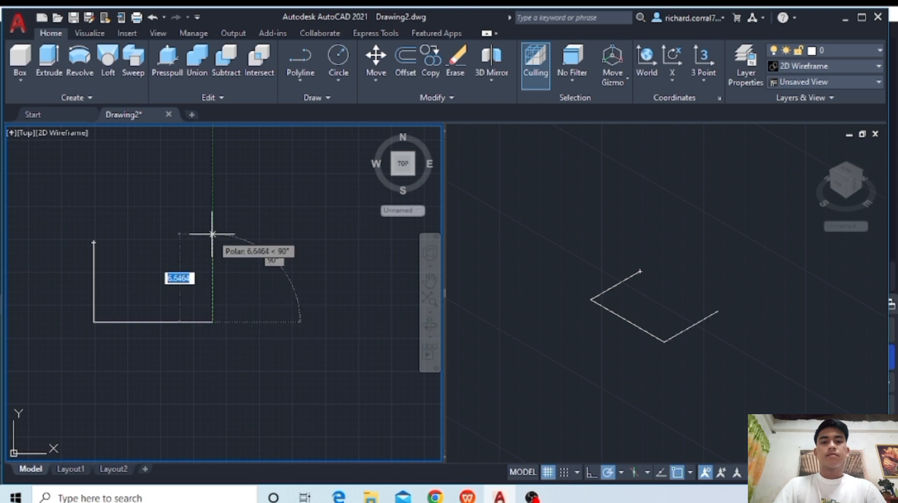
pyautogui.write('6')
pyautogui.press('Return')
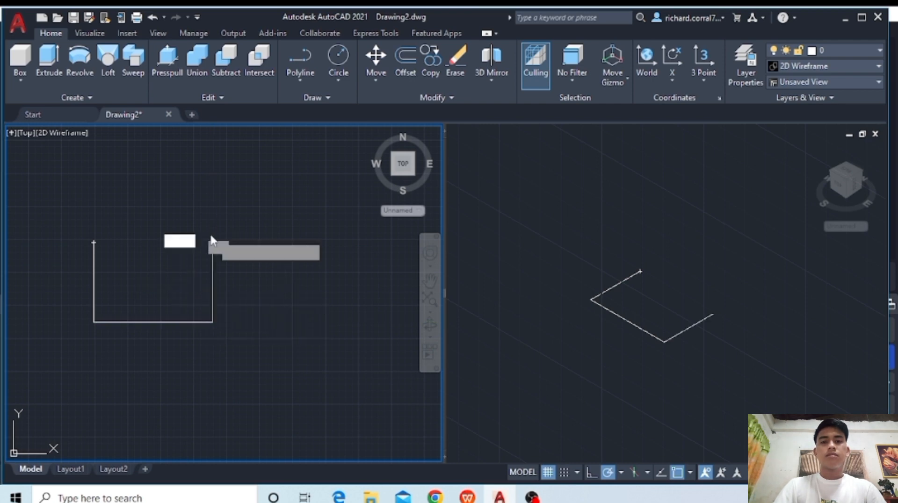
pyautogui.click(94, 242)
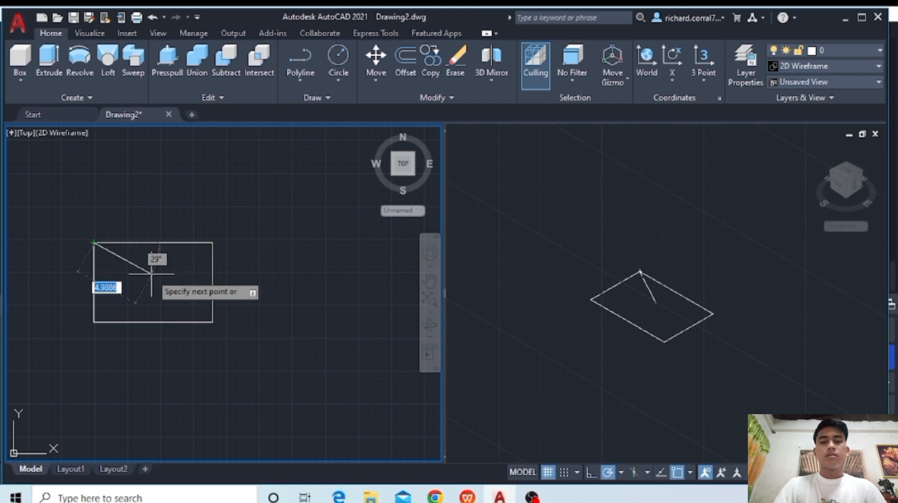
pyautogui.press('Escape')
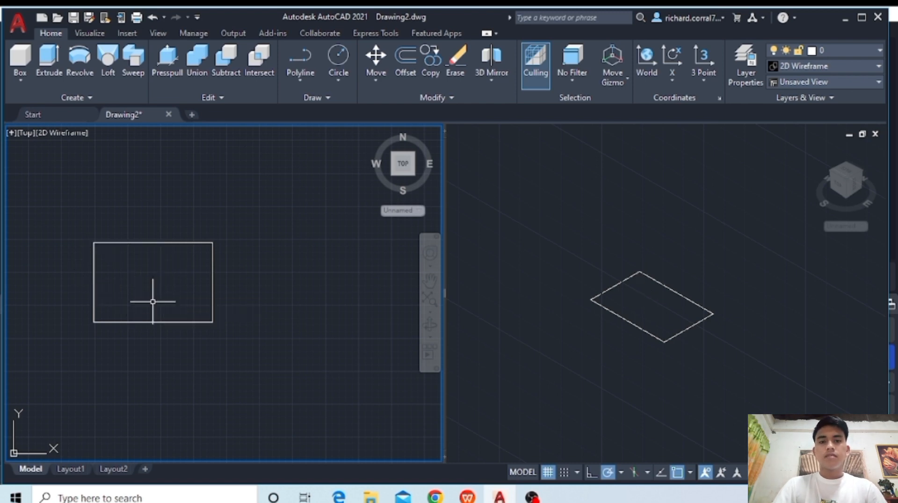
# - Extrude the 9 by 6 rectangle upward into a solid block
pyautogui.click(209, 239)
pyautogui.click(211, 248)
pyautogui.click(213, 242)
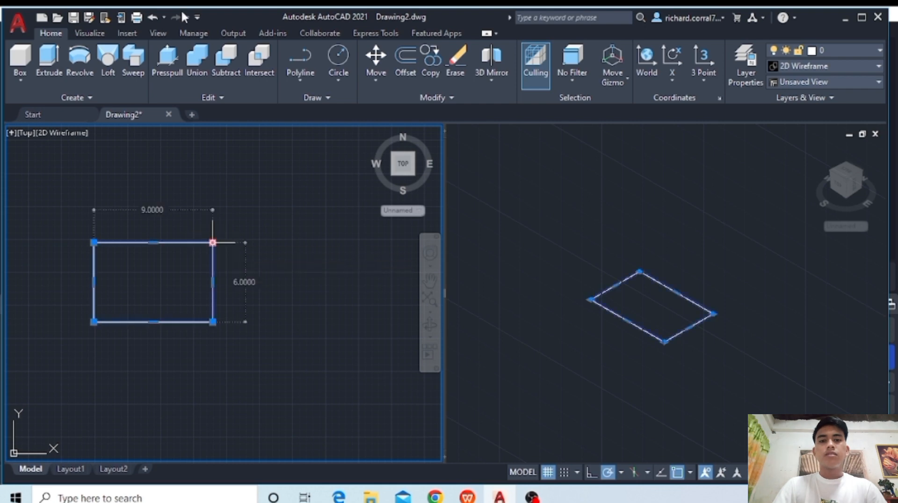
pyautogui.click(45, 70)
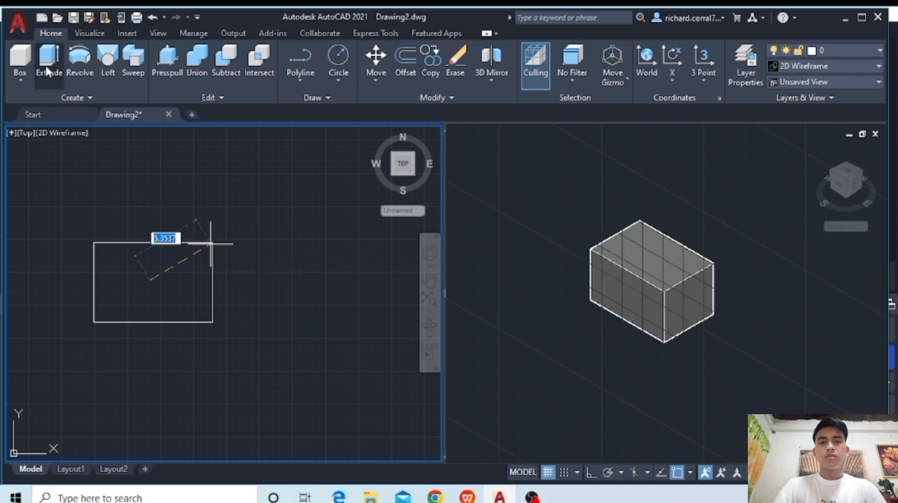
pyautogui.press('Return')
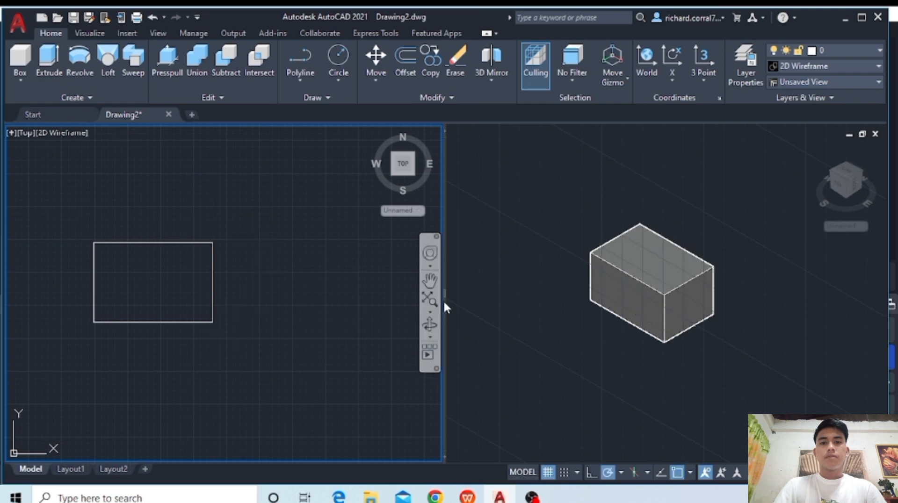
# - In the Left view, draw a circle of radius 4 centred on the upper front corner of the block's end face
pyautogui.click(208, 260)
pyautogui.click(36, 172)
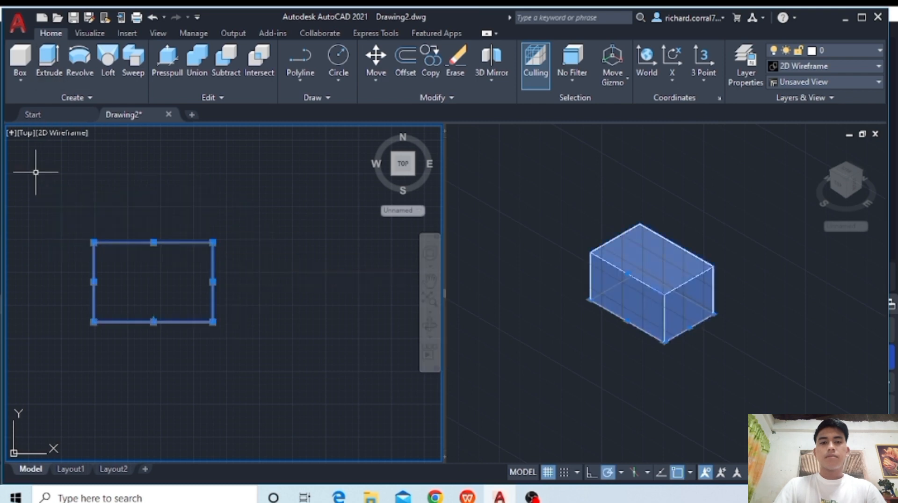
pyautogui.click(28, 133)
pyautogui.click(65, 195)
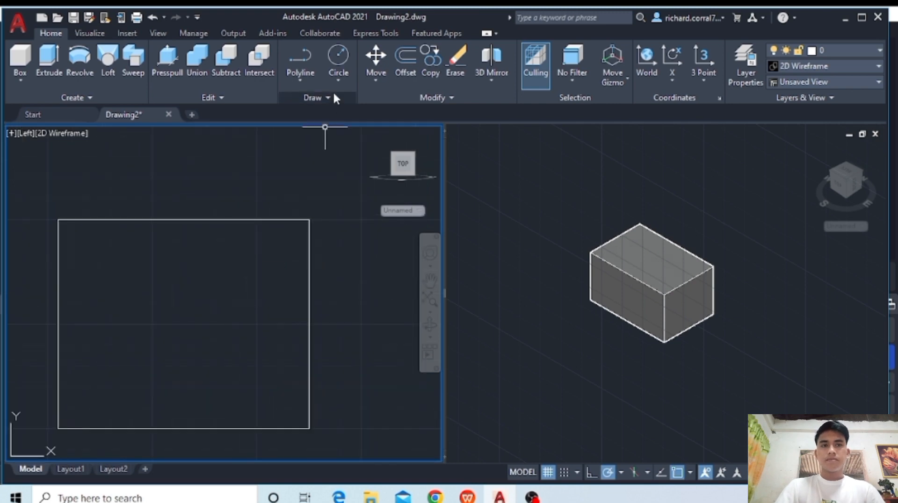
pyautogui.click(339, 55)
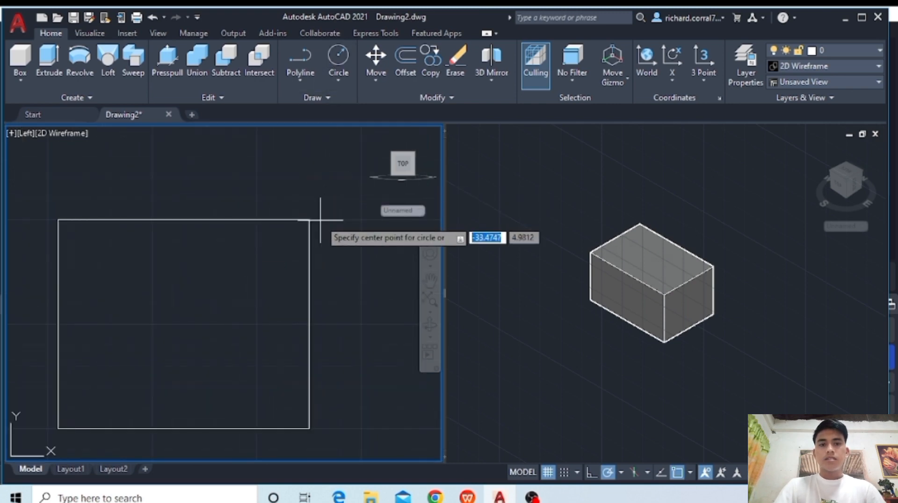
pyautogui.click(309, 220)
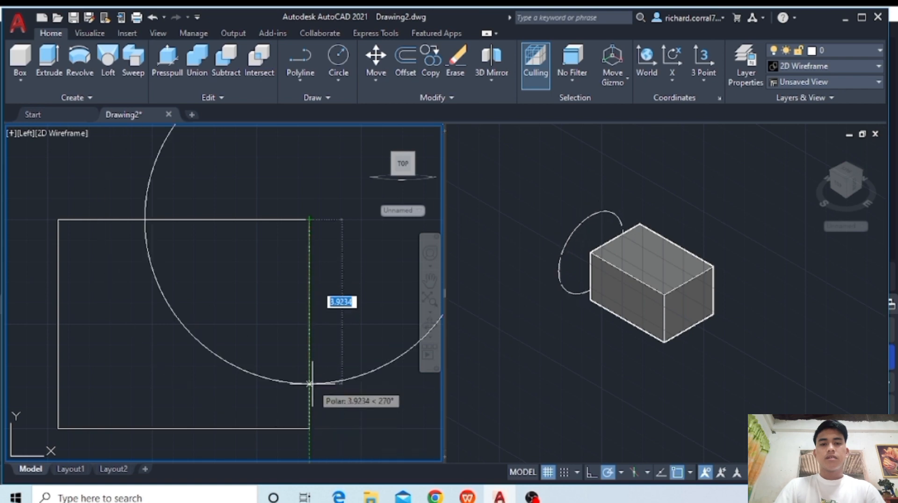
pyautogui.write('4')
pyautogui.press('Return')
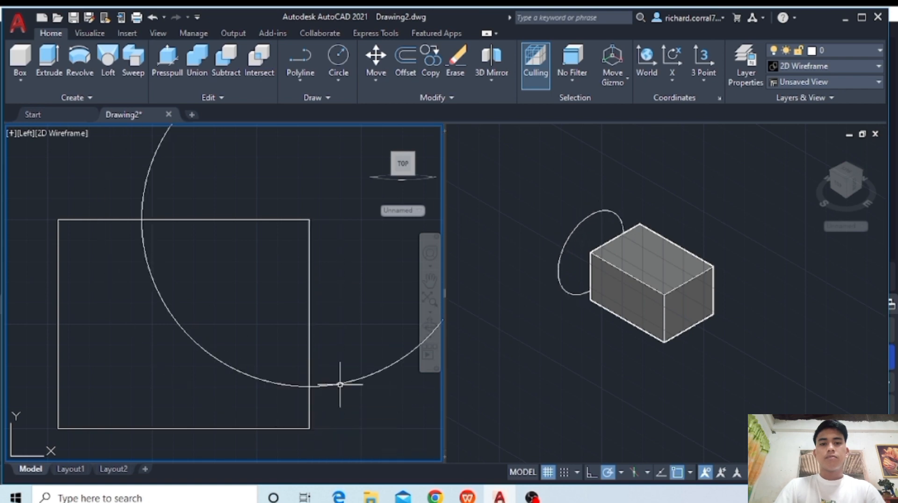
# - Extrude the radius 4 circle 4 units into the block
pyautogui.click(49, 59)
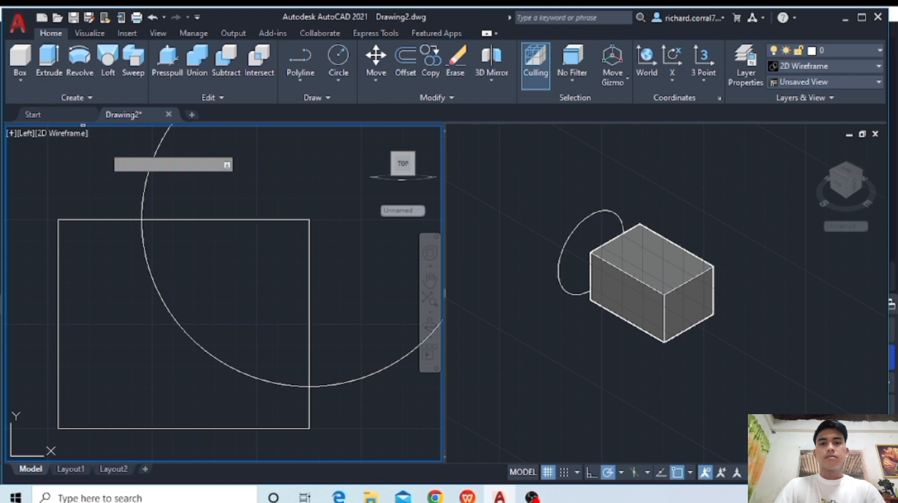
pyautogui.click(145, 180)
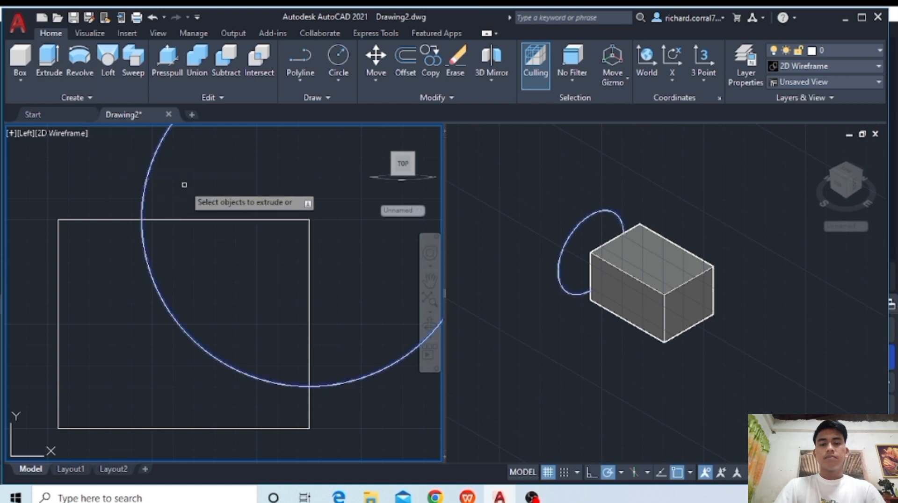
pyautogui.press('Return')
pyautogui.click(608, 316)
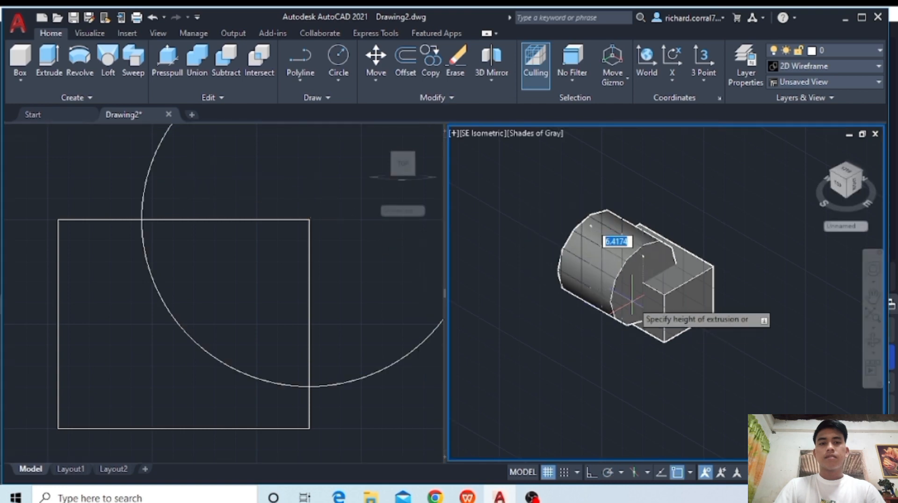
pyautogui.write('4')
pyautogui.press('Return')
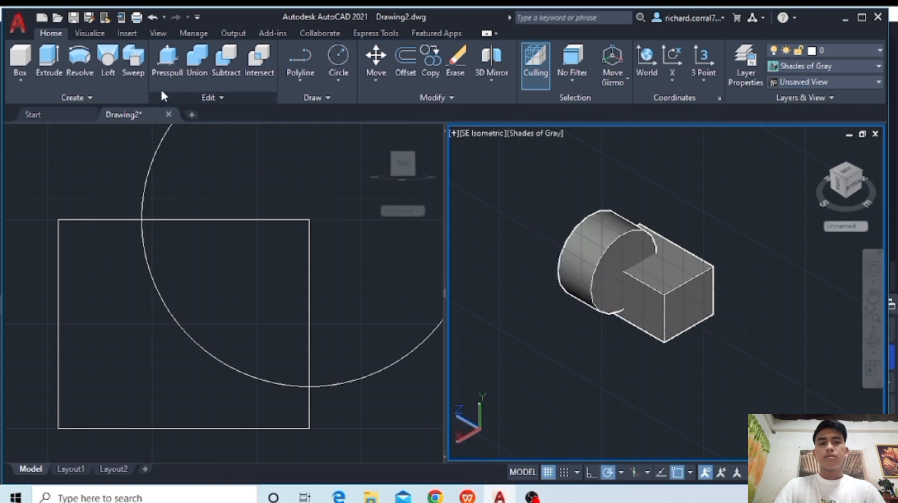
# - Subtract the 4-unit-long cylinder from the block to cut the curved corner notch
pyautogui.click(230, 80)
pyautogui.click(260, 210)
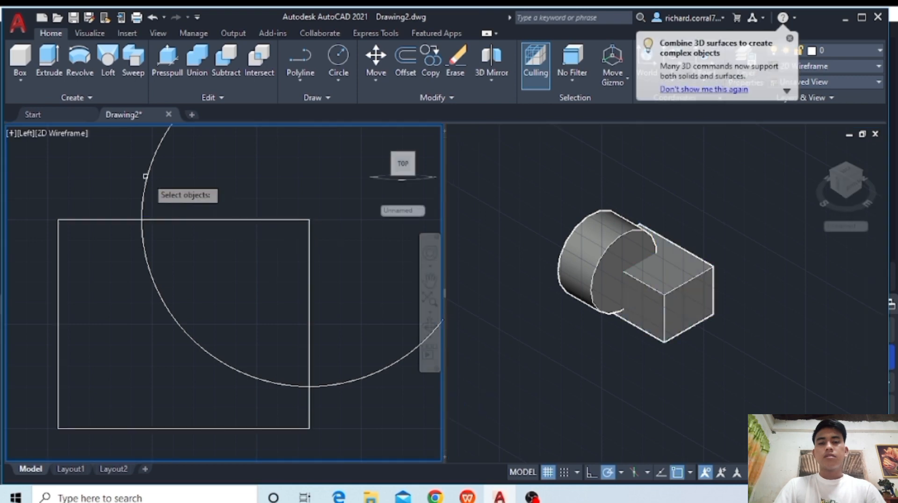
pyautogui.click(151, 179)
pyautogui.press('Return')
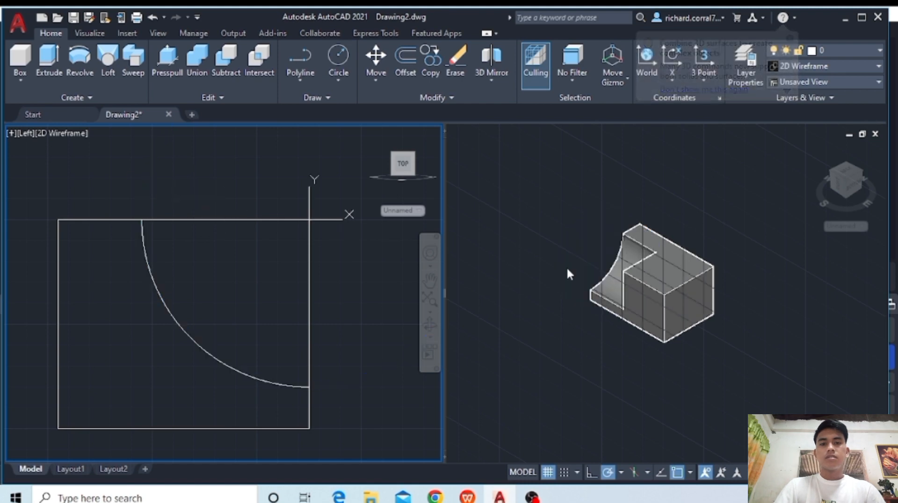
# - Set the 2D wireframe viewport to the Top view, framing the block's end opposite the curved notch
pyautogui.click(385, 261)
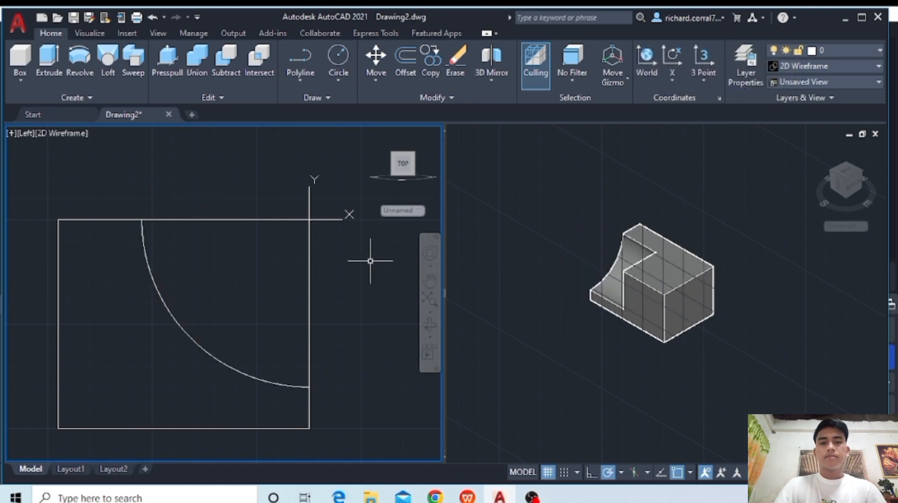
pyautogui.click(17, 133)
pyautogui.click(40, 164)
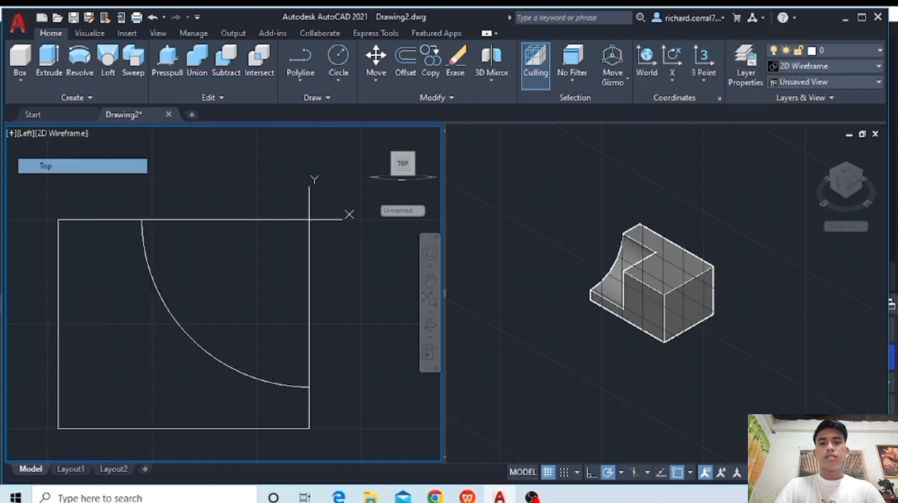
pyautogui.click(291, 289)
pyautogui.moveTo(287, 287); pyautogui.dragTo(237, 300, button='middle')
pyautogui.scroll(-5, 139, 291)
pyautogui.scroll(4, 254, 257)
pyautogui.press('Escape')
pyautogui.scroll(2, 255, 254)
# - Try a circle of radius 3 centred on the midpoint of the block's east edge, and erase it
pyautogui.click(344, 57)
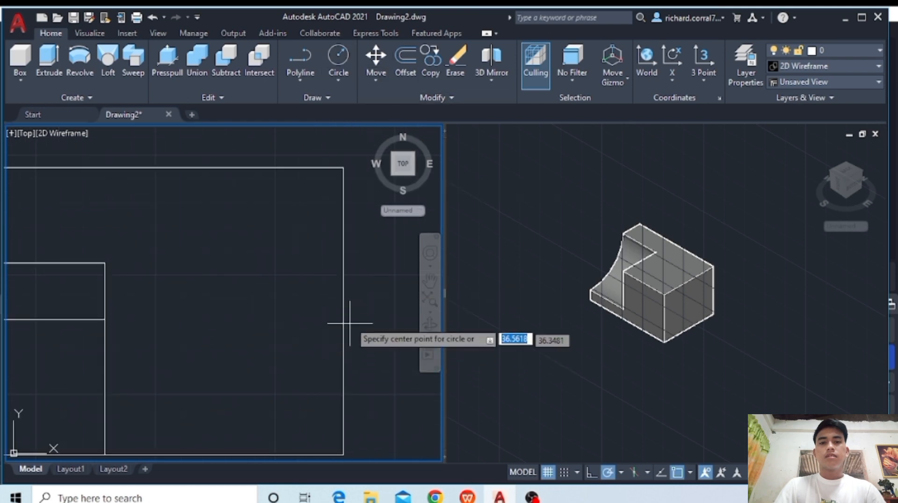
pyautogui.click(344, 311)
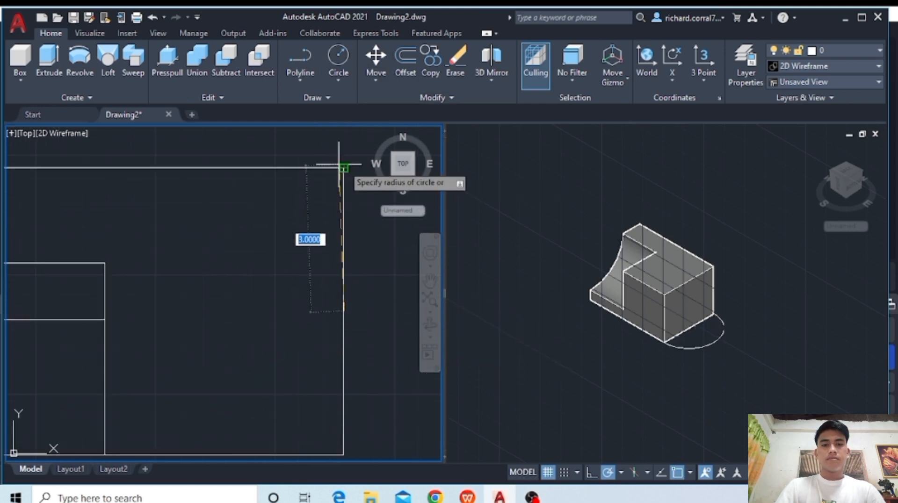
pyautogui.click(345, 167)
pyautogui.moveTo(326, 255); pyautogui.dragTo(265, 245, button='middle')
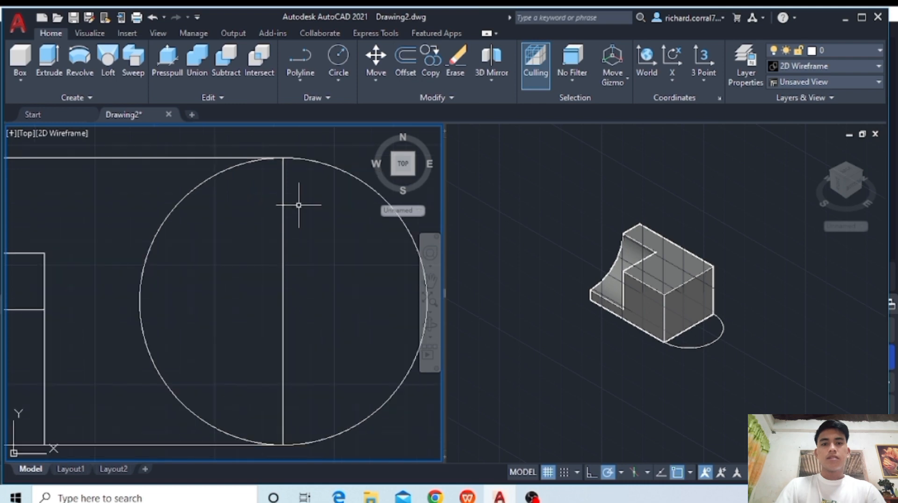
pyautogui.click(319, 164)
pyautogui.rightClick(292, 166)
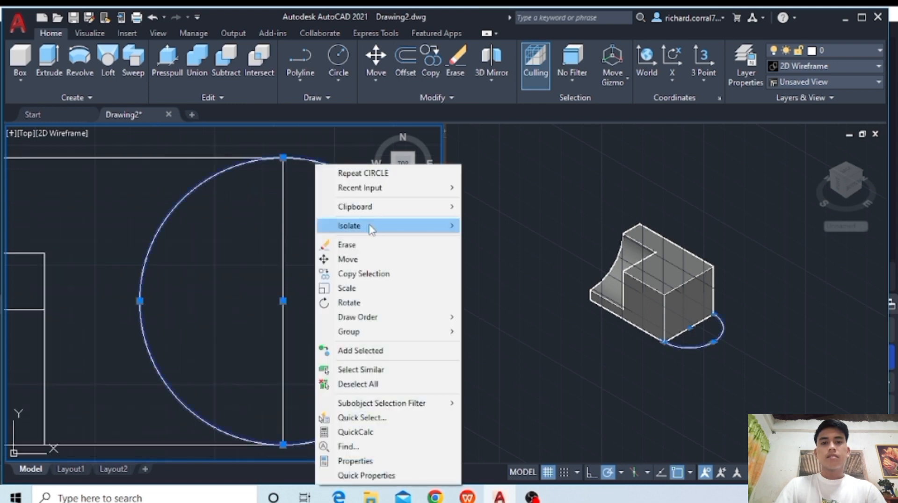
pyautogui.click(341, 245)
# - Draw a circle of radius 2 centred on the midpoint of the block's east edge
pyautogui.click(333, 57)
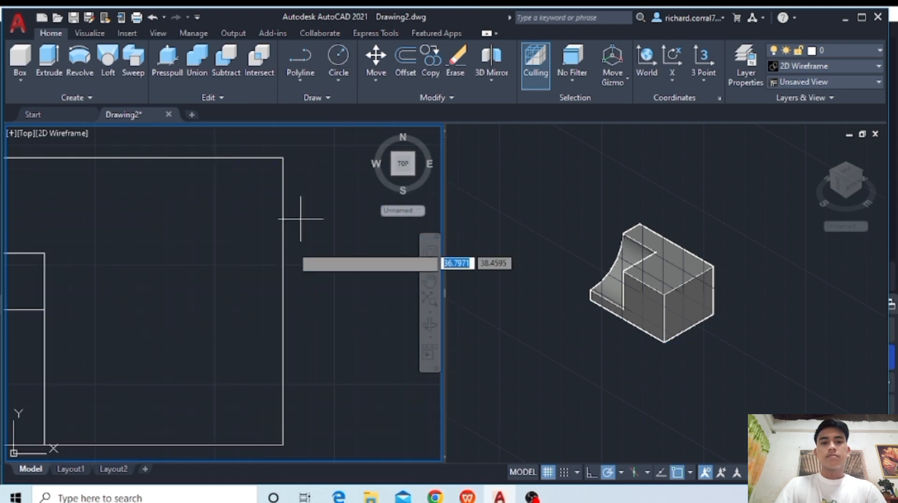
pyautogui.click(283, 302)
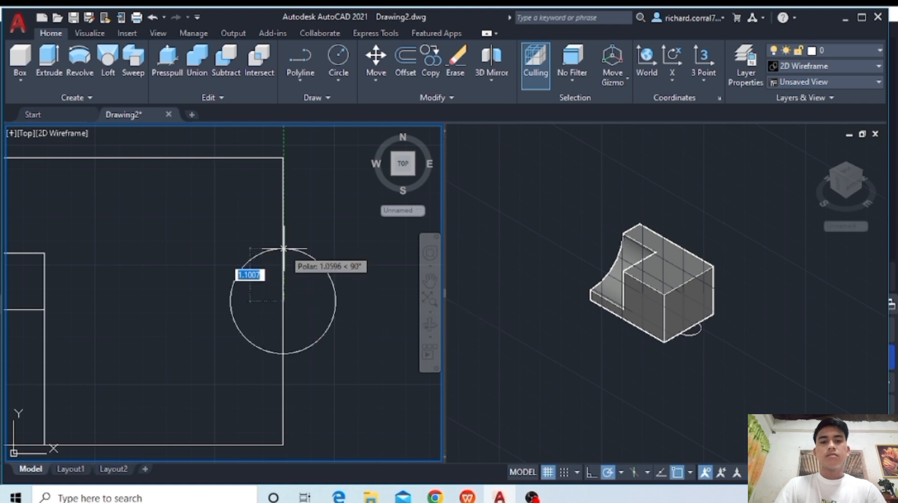
pyautogui.write('2')
pyautogui.press('Return')
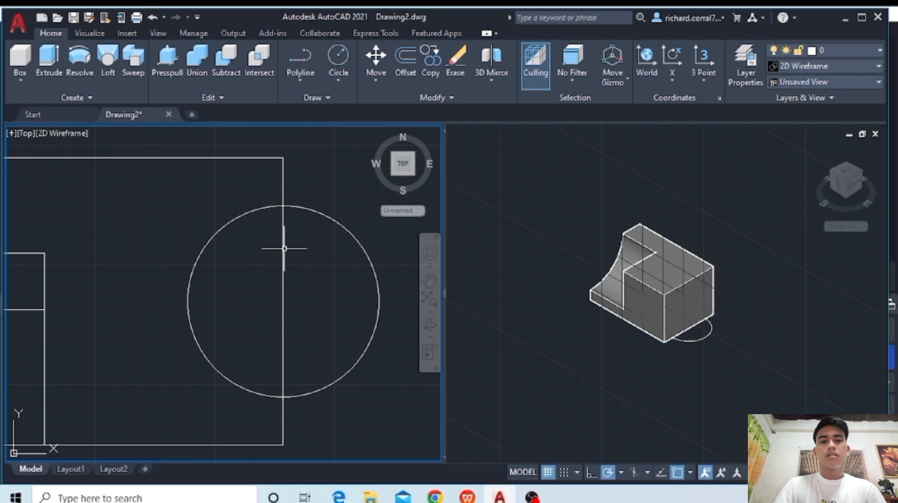
# - Extrude the radius 2 circle upward to the full height of the block
pyautogui.click(296, 207)
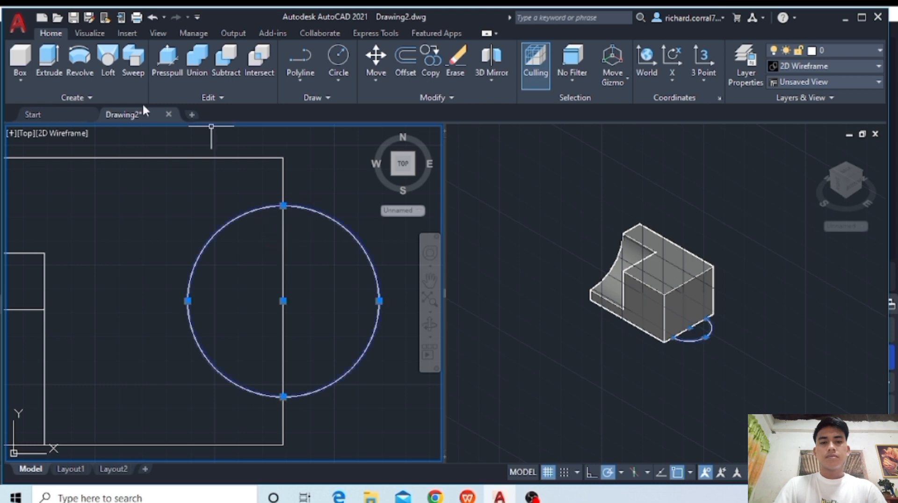
pyautogui.click(51, 56)
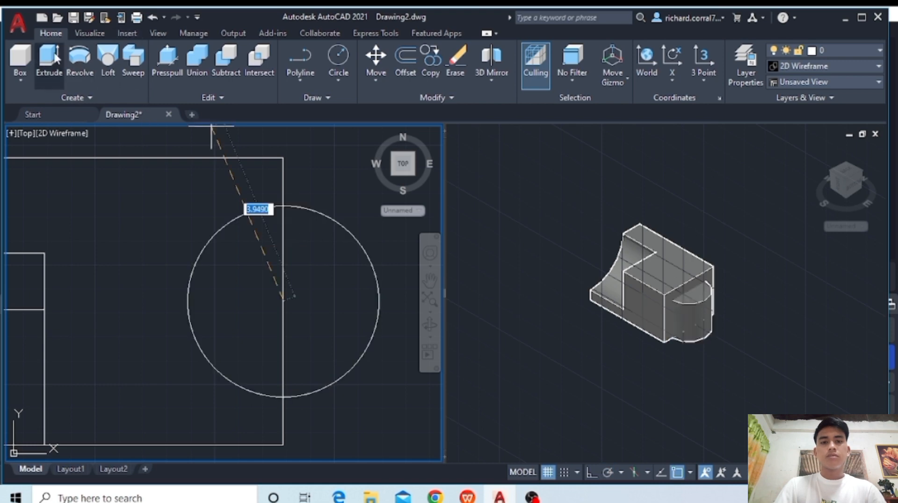
pyautogui.write('1')
pyautogui.press('Return')
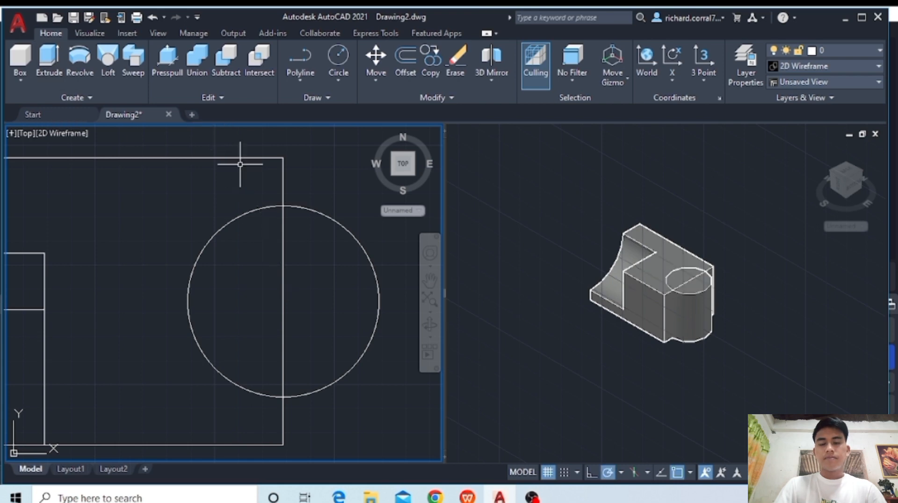
# - Subtract the radius 2 cylinder from the block to cut a semicircular slot in its east end
pyautogui.click(239, 66)
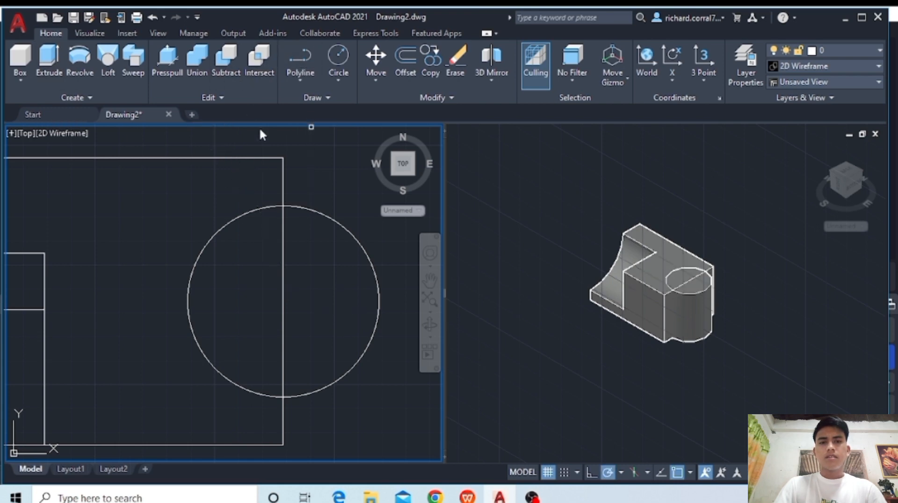
pyautogui.click(270, 157)
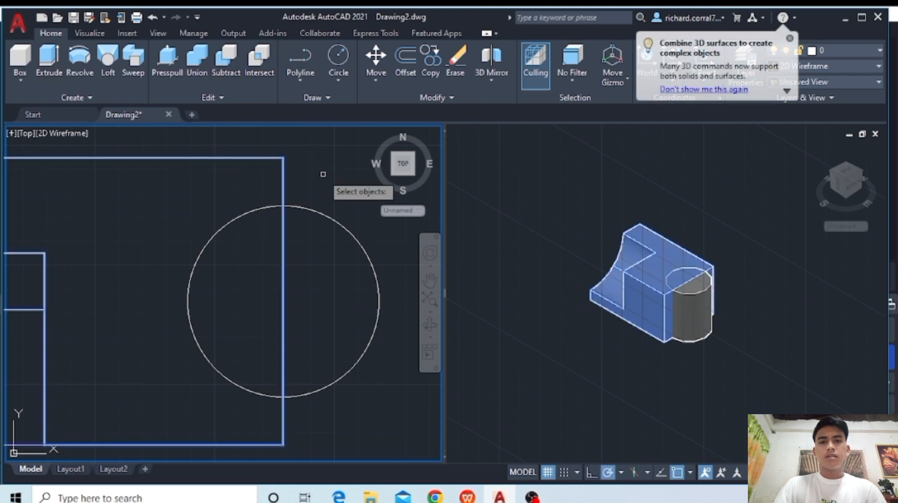
pyautogui.press('Return')
pyautogui.click(335, 224)
pyautogui.press('Return')
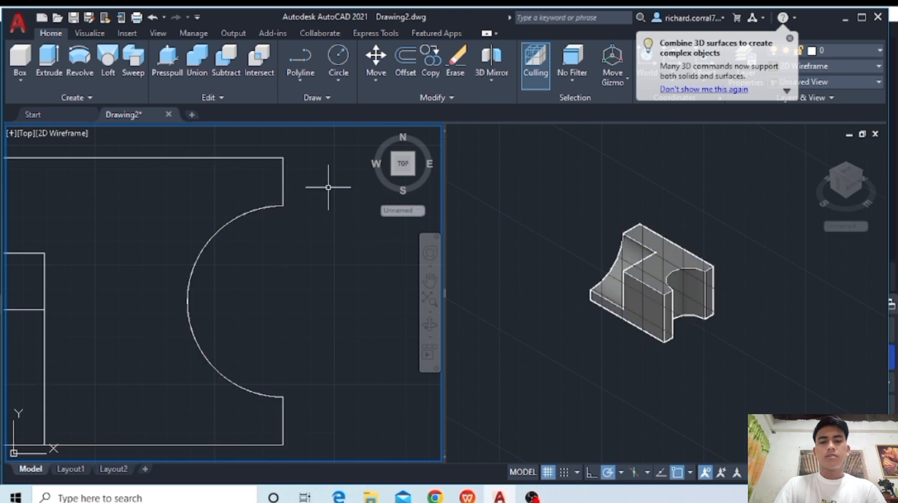
# - In the front view, draw a circle of radius 0.5 on the tall part of the block's front face
pyautogui.moveTo(133, 277); pyautogui.dragTo(215, 268, button='middle')
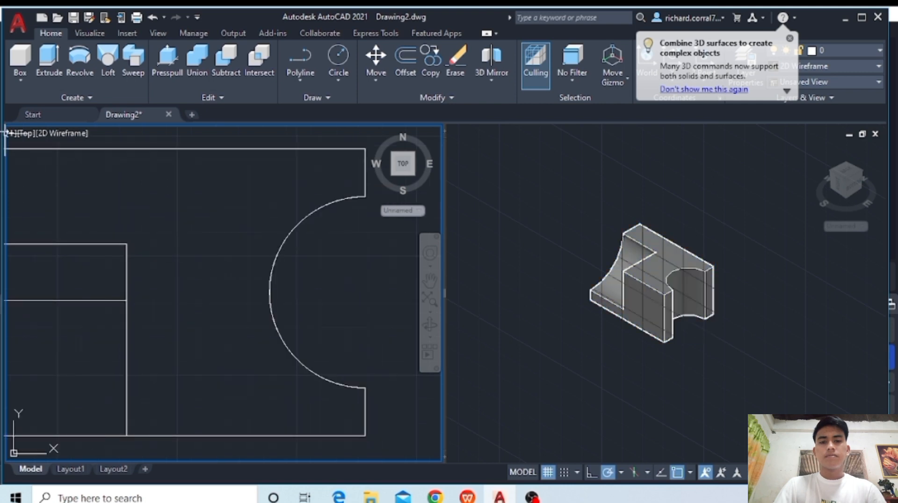
pyautogui.click(24, 133)
pyautogui.click(55, 223)
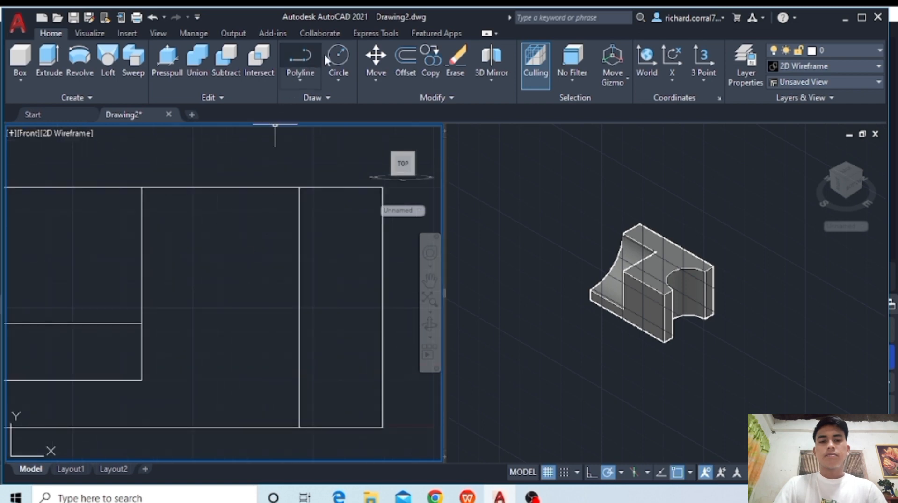
pyautogui.click(338, 58)
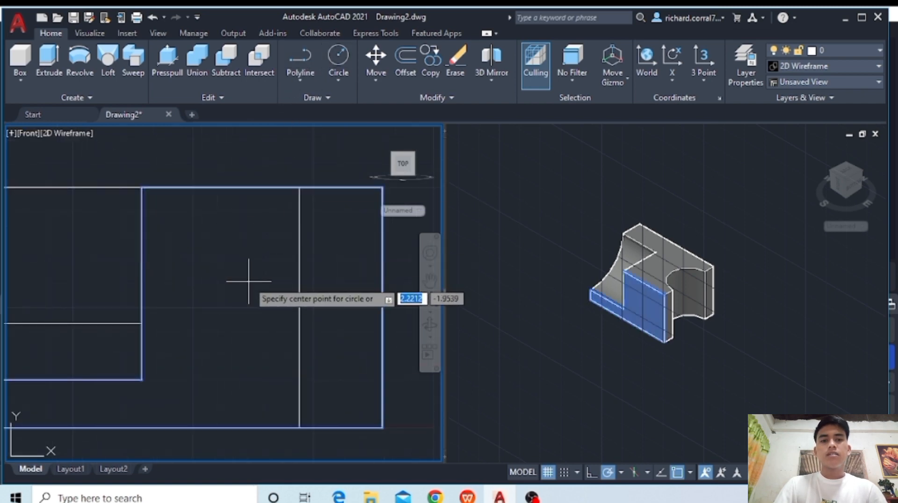
pyautogui.click(249, 282)
pyautogui.write('.')
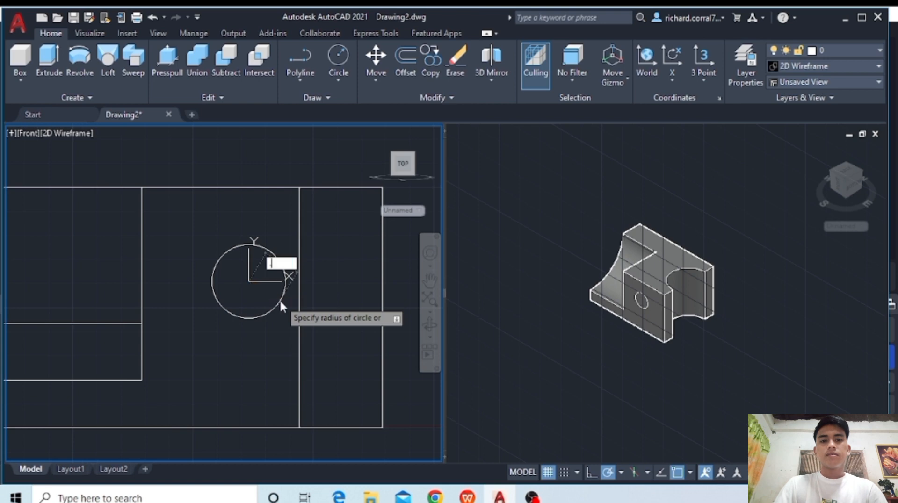
pyautogui.write('5')
pyautogui.press('Return')
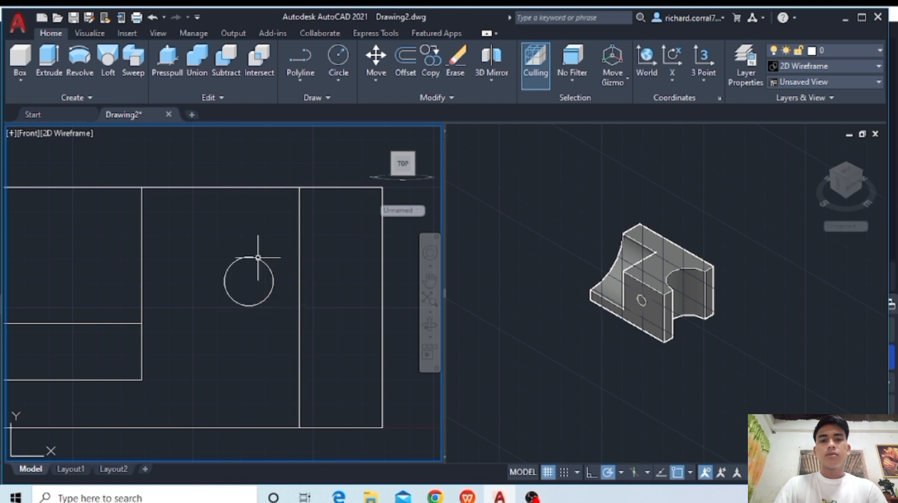
# - Extrude the radius 0.5 circle 1 unit into the block
pyautogui.click(258, 257)
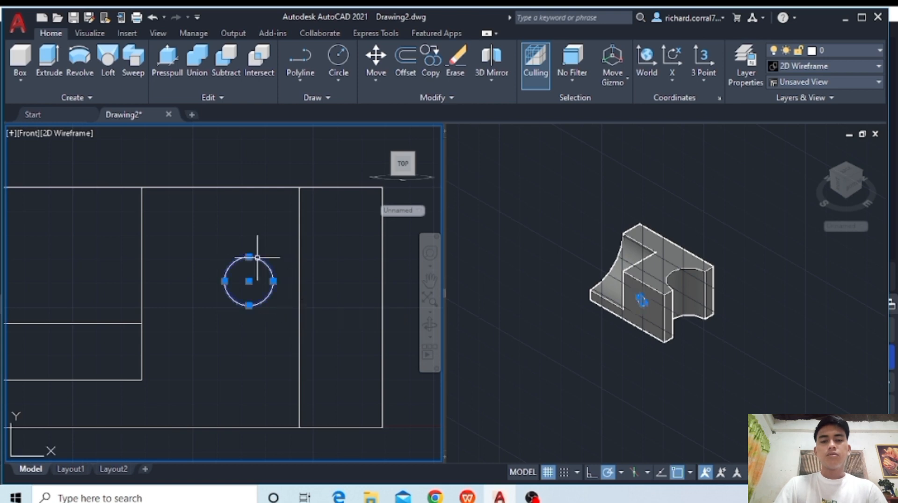
pyautogui.click(60, 58)
pyautogui.click(512, 232)
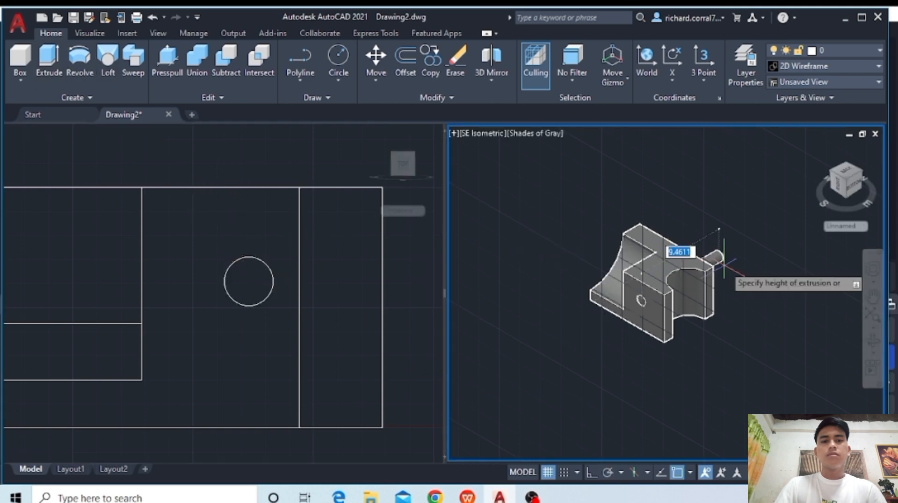
pyautogui.write('1')
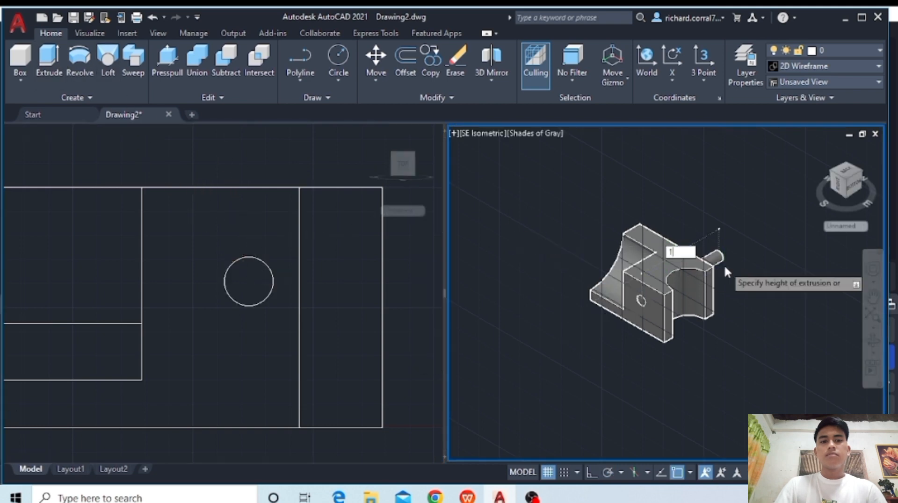
pyautogui.press('Return')
# - Subtract the radius 0.5 cylinder from the block to cut a round hole in its front face
pyautogui.click(234, 73)
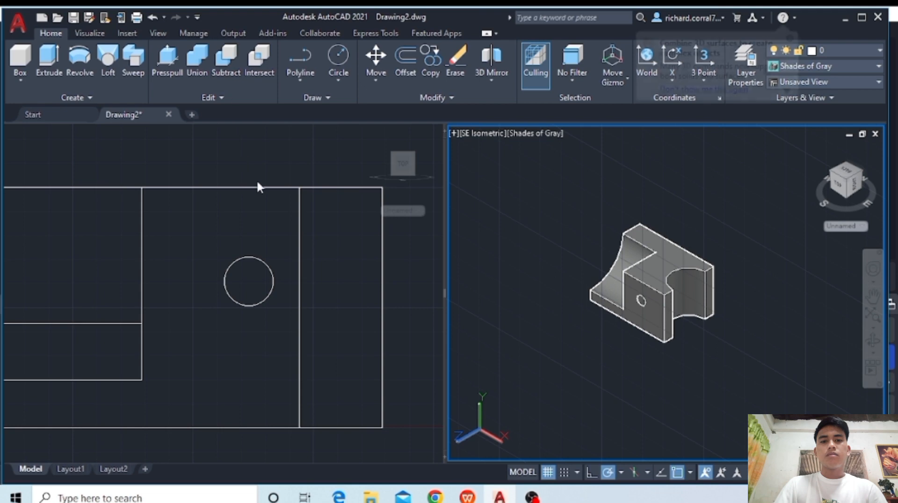
pyautogui.click(262, 183)
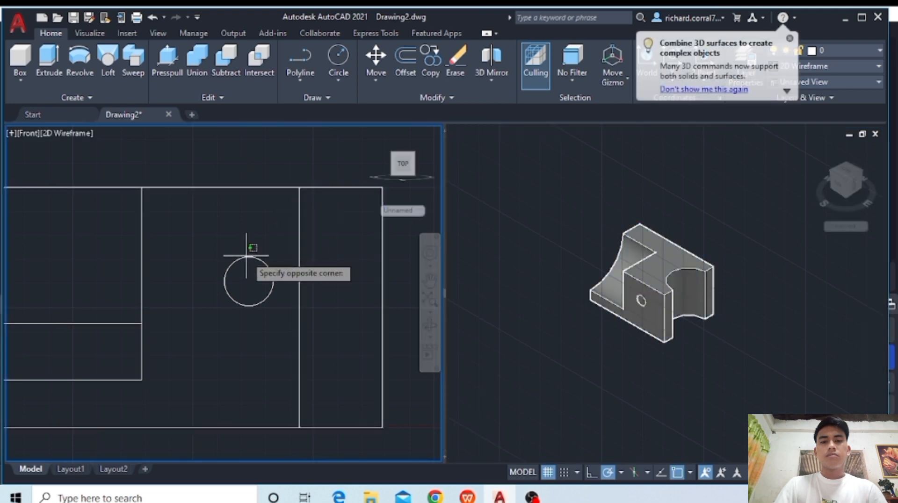
pyautogui.click(247, 258)
pyautogui.press('Return')
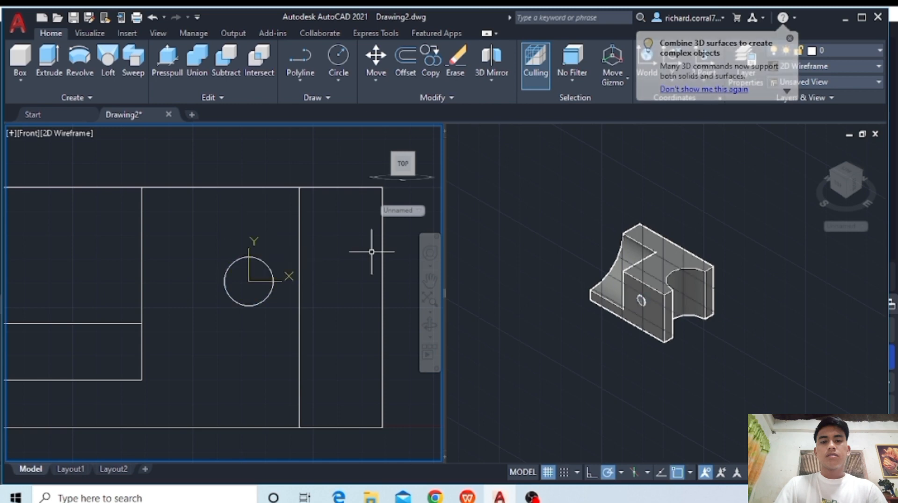
pyautogui.click(640, 273)
# - Start a polyline in the empty area east of the block with segments 4 down, 2 right and 2 up
pyautogui.click(318, 240)
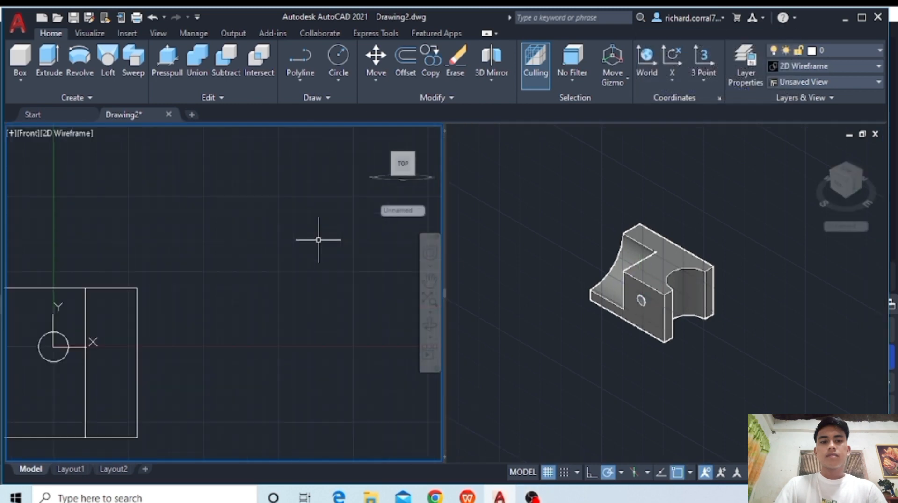
pyautogui.moveTo(305, 250); pyautogui.dragTo(233, 266, button='middle')
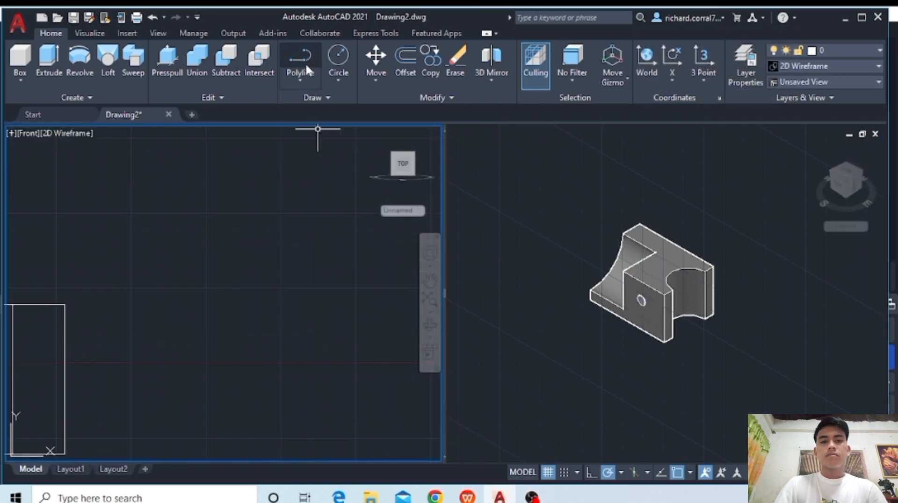
pyautogui.click(303, 84)
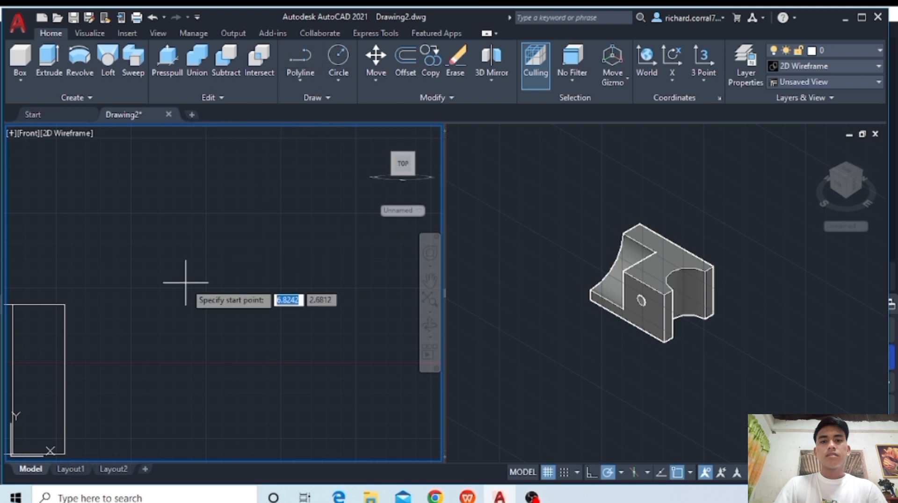
pyautogui.click(186, 250)
pyautogui.write('4')
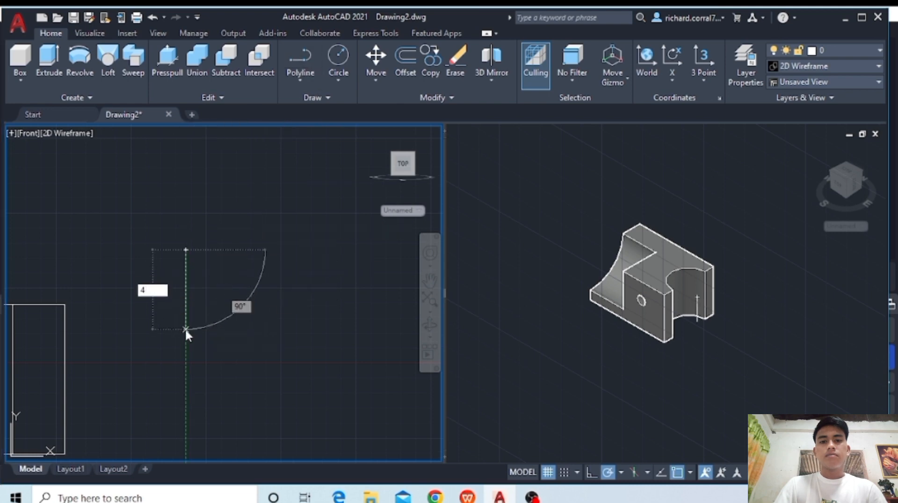
pyautogui.press('Return')
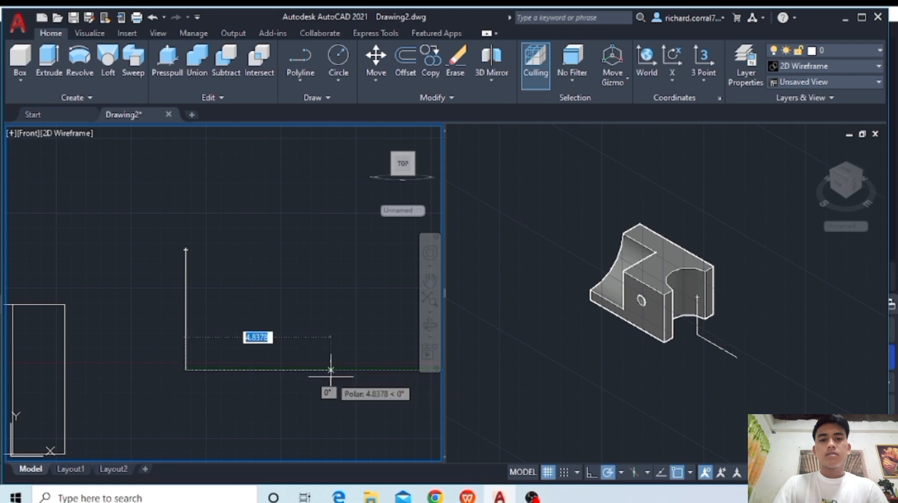
pyautogui.write('2')
pyautogui.press('Return')
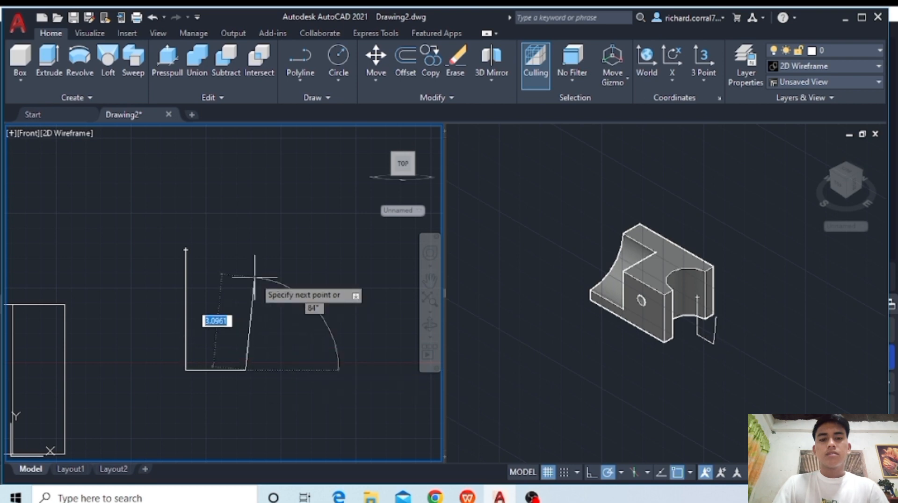
pyautogui.write('2')
pyautogui.press('Return')
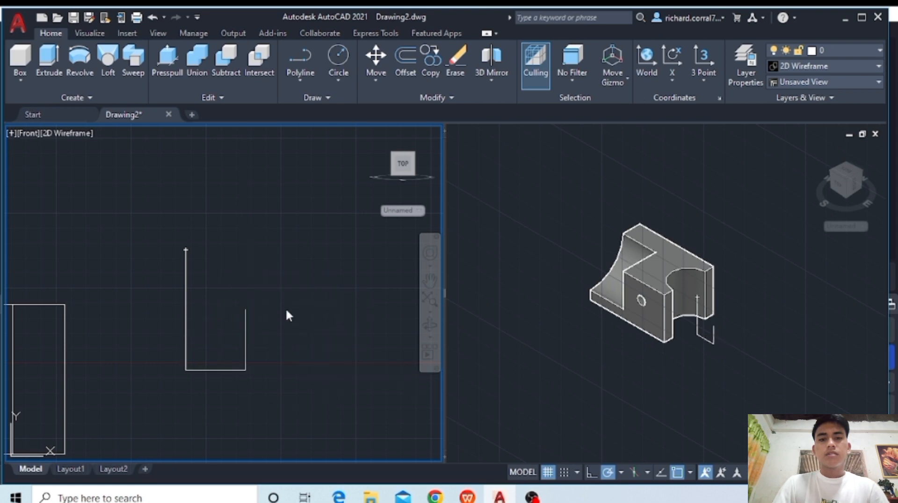
# - Continue the polyline 6 right and 2 up, and bring it back to its start point to close the L-shaped profile
pyautogui.moveTo(318, 323); pyautogui.dragTo(194, 323, button='middle')
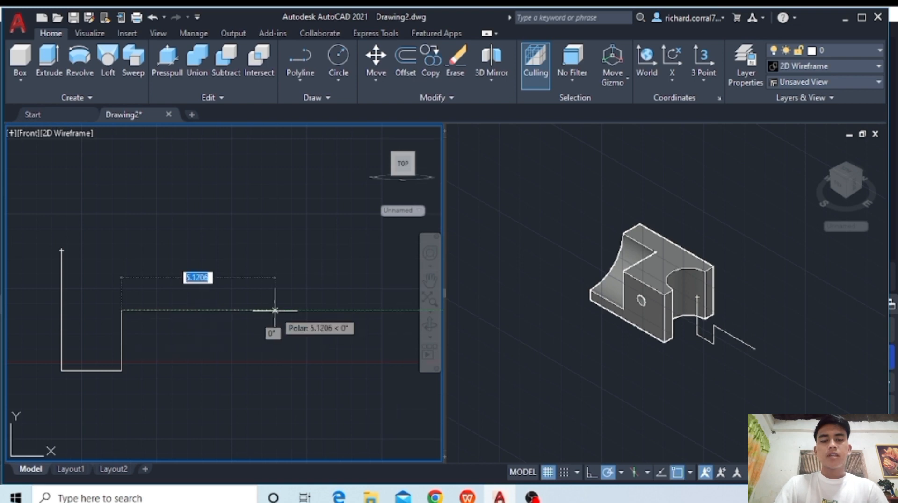
pyautogui.write('6')
pyautogui.press('Return')
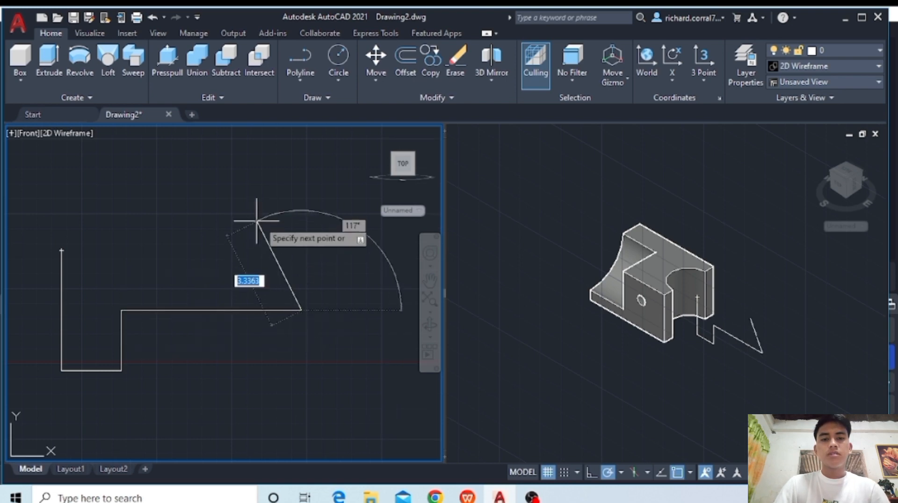
pyautogui.write('2')
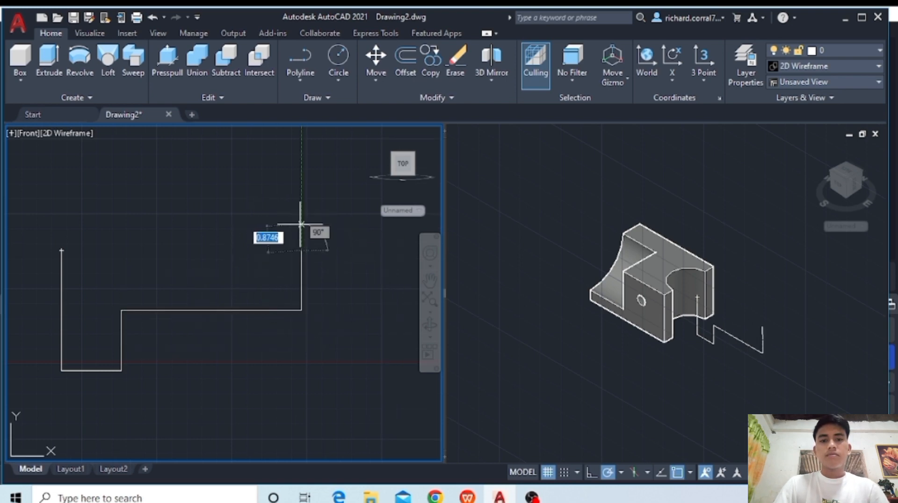
pyautogui.press('Return')
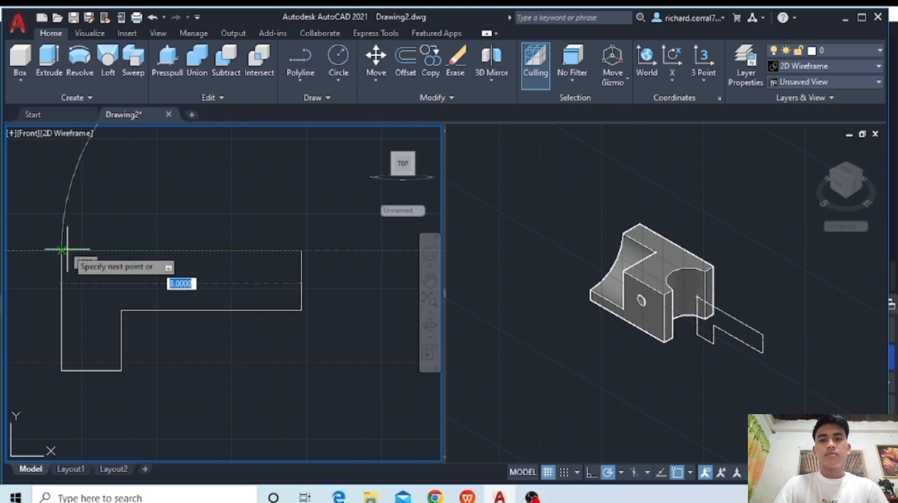
pyautogui.click(61, 250)
pyautogui.press('Return')
# - Extrude the L-shaped profile 6 units
pyautogui.click(185, 250)
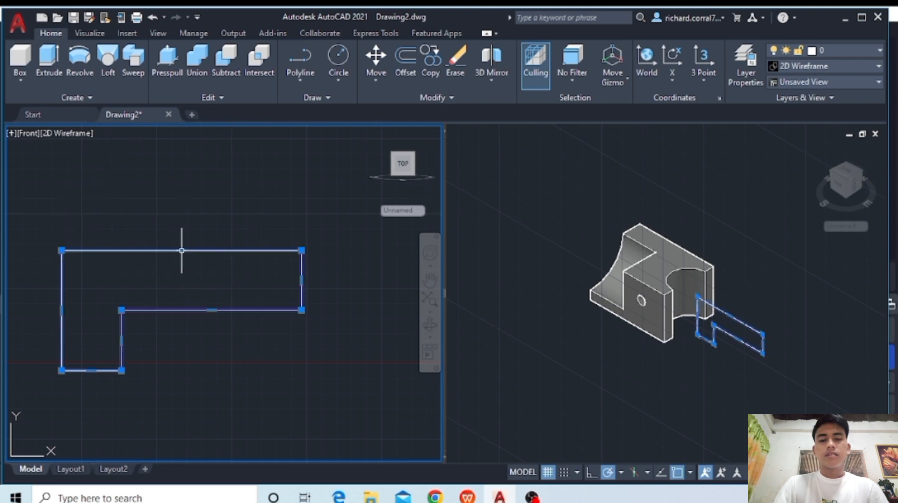
pyautogui.click(49, 59)
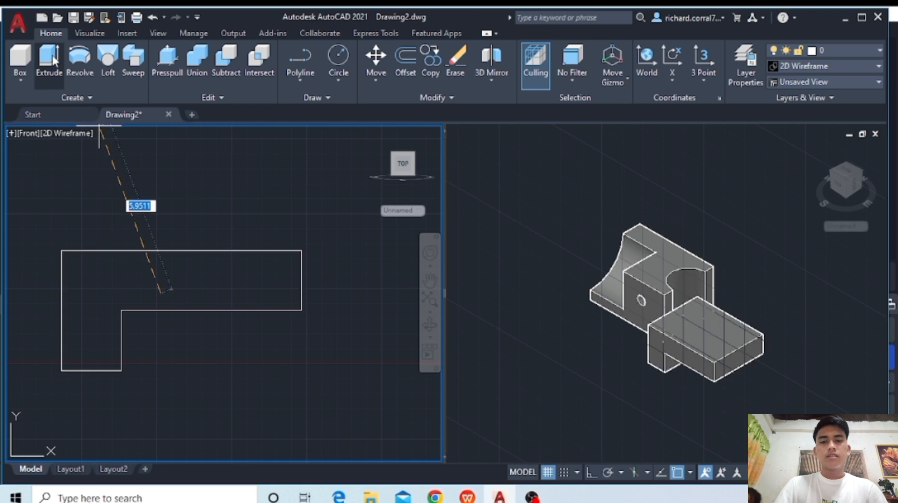
pyautogui.write('6')
pyautogui.press('Return')
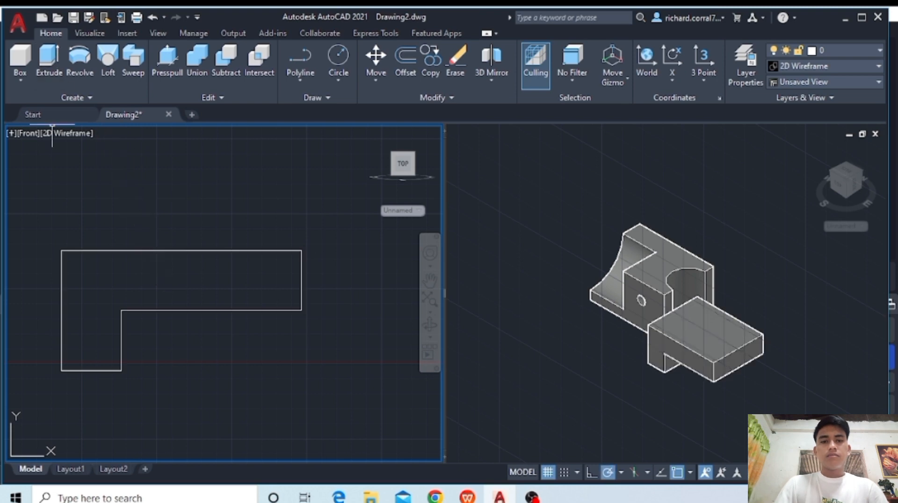
# - Move the L-shaped solid by the bottom corner of its short leg to free space in front of the notched block
pyautogui.click(689, 321)
pyautogui.click(689, 321)
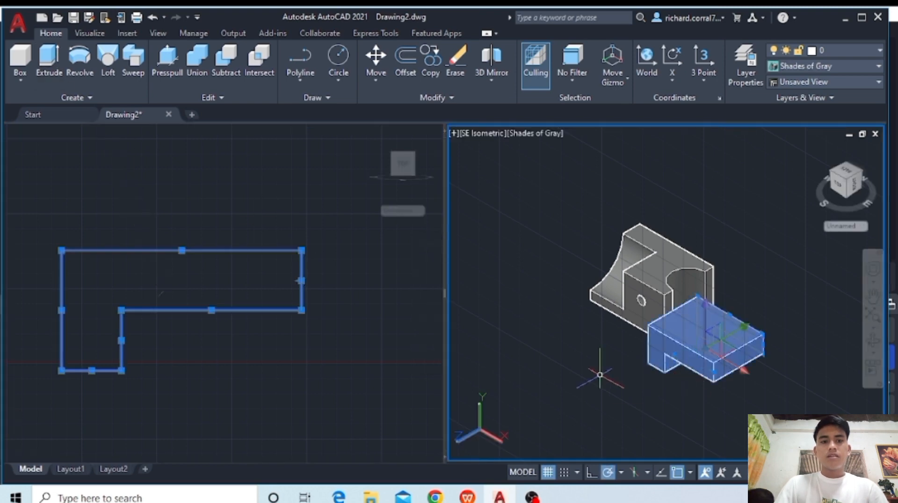
pyautogui.write('m')
pyautogui.press('Return')
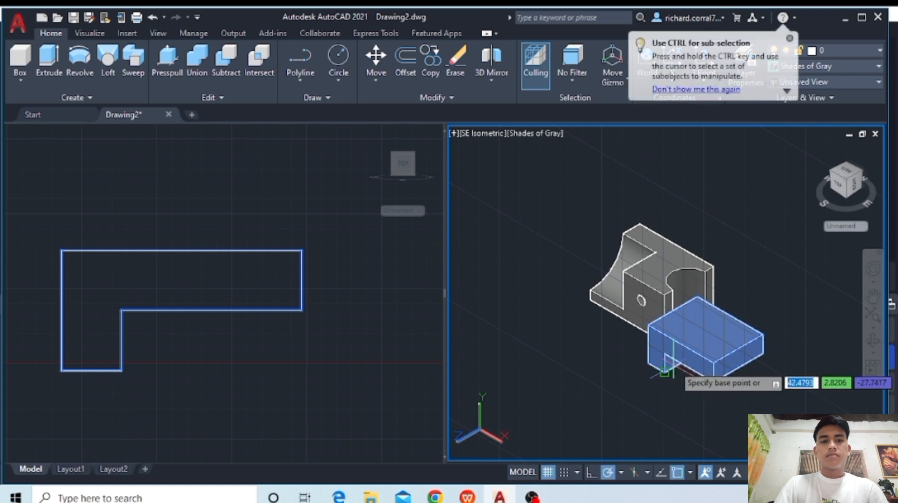
pyautogui.click(665, 370)
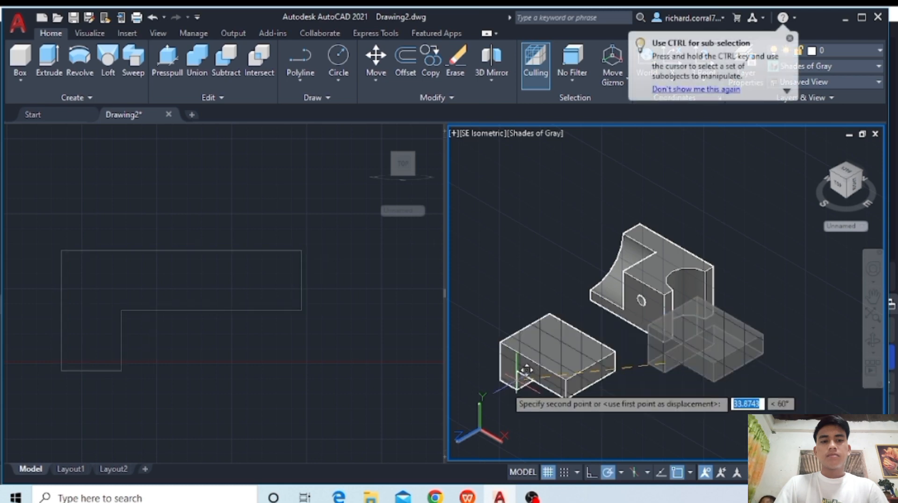
pyautogui.click(507, 386)
# - In the top view, draw a circle centred on the midpoint of the L-shaped solid's east edge, reaching that edge's corner
pyautogui.click(291, 361)
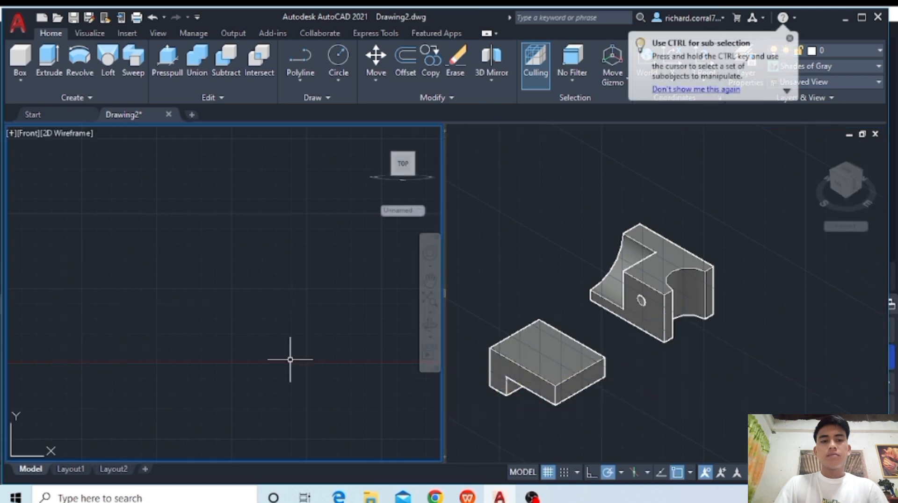
pyautogui.scroll(-4, 274, 360)
pyautogui.moveTo(293, 345); pyautogui.dragTo(396, 310, button='middle')
pyautogui.moveTo(325, 313); pyautogui.dragTo(176, 427, button='middle')
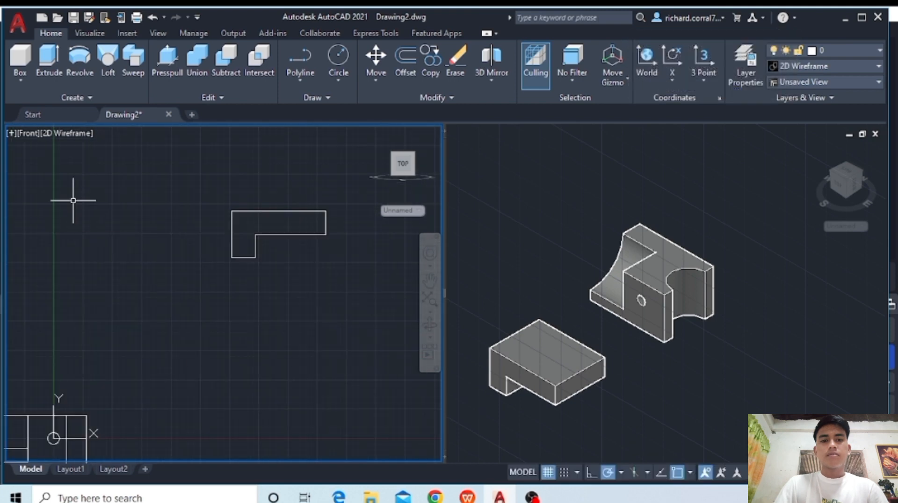
pyautogui.click(34, 135)
pyautogui.click(62, 166)
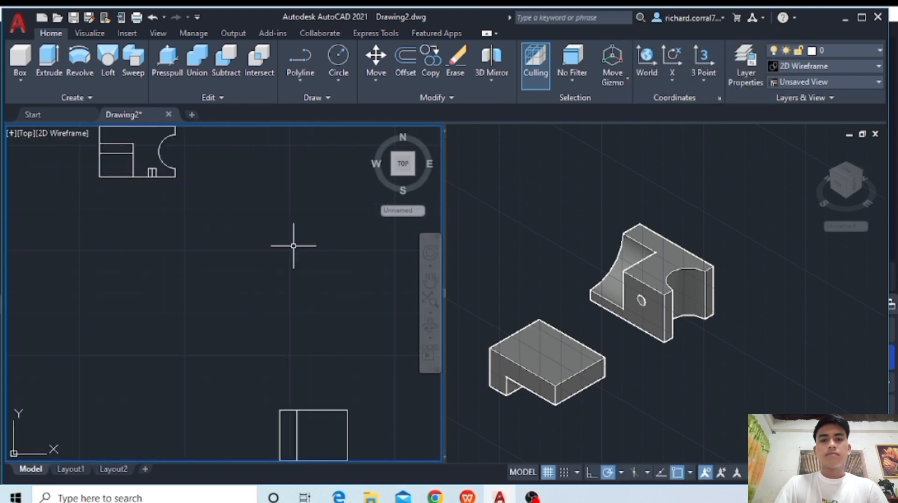
pyautogui.moveTo(292, 332); pyautogui.dragTo(249, 210, button='middle')
pyautogui.scroll(2, 259, 294)
pyautogui.moveTo(259, 295); pyautogui.dragTo(255, 186, button='middle')
pyautogui.moveTo(291, 229); pyautogui.dragTo(261, 291, button='middle')
pyautogui.scroll(2, 267, 266)
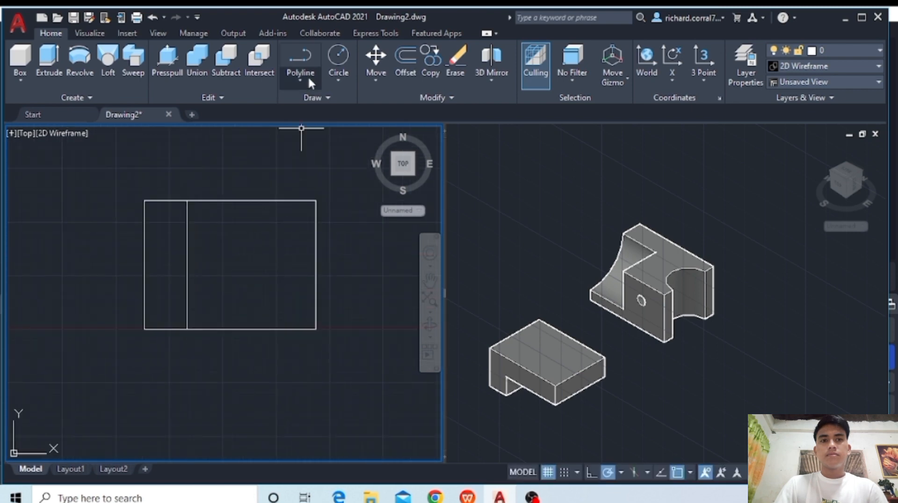
pyautogui.click(338, 59)
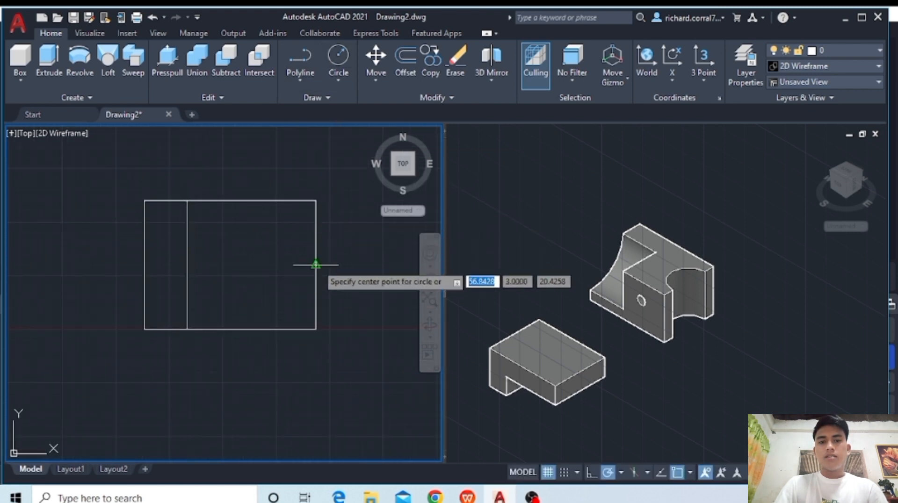
pyautogui.click(316, 266)
pyautogui.click(316, 202)
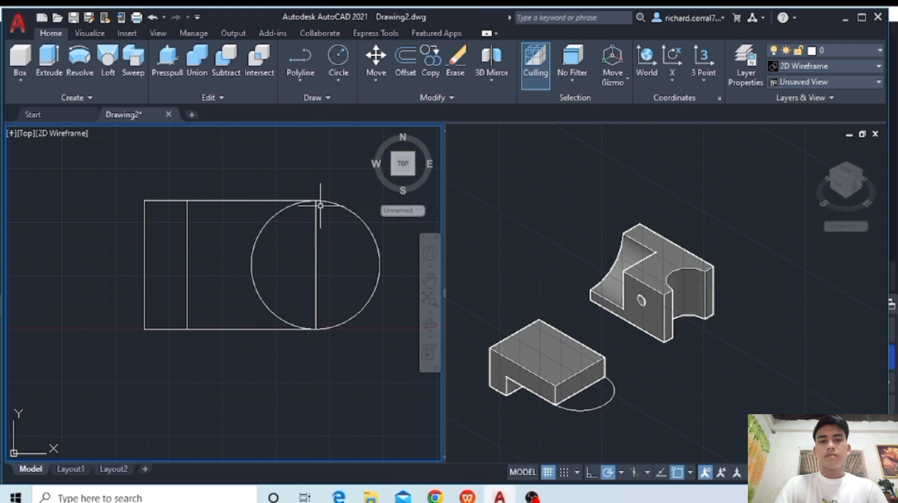
# - Draw a smaller circle concentric with the large circle at the L-shaped solid's east edge, about one third of its radius
pyautogui.click(339, 59)
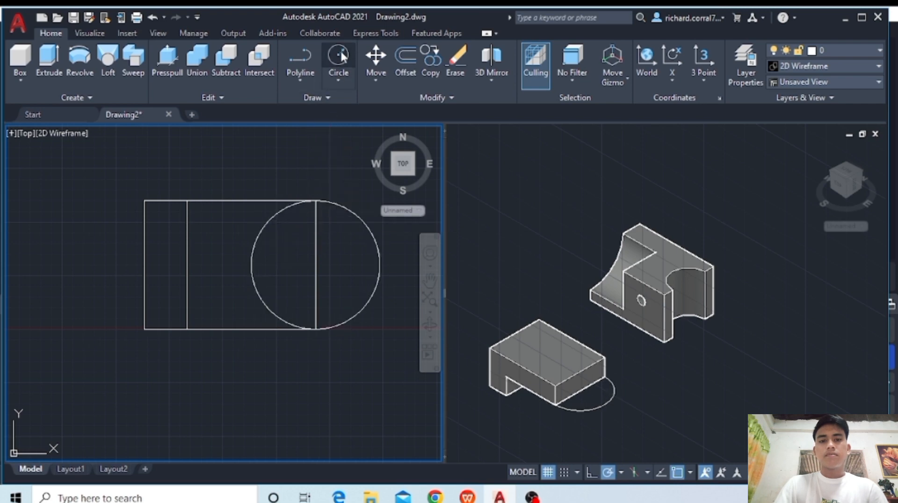
pyautogui.click(316, 265)
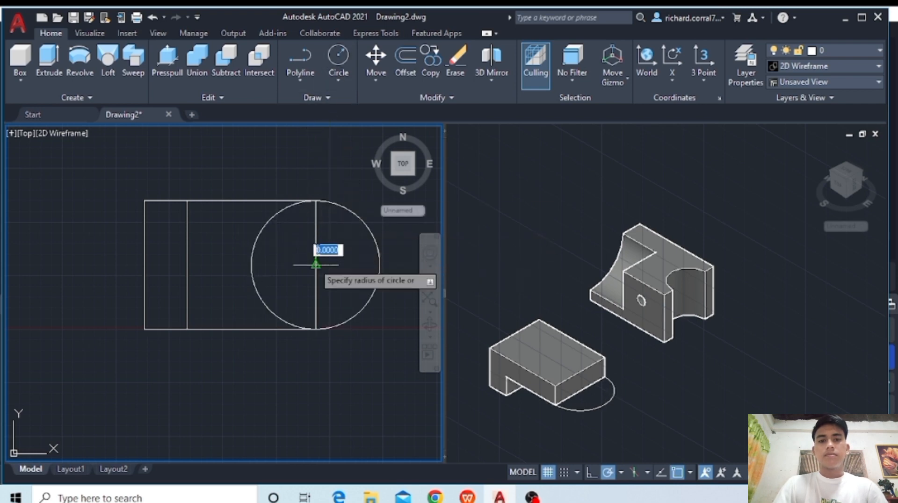
pyautogui.click(317, 238)
pyautogui.press('Return')
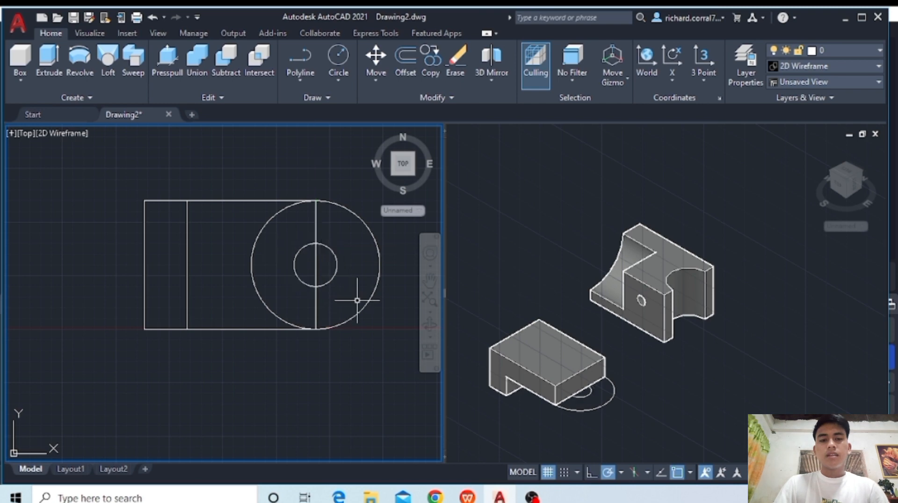
# - Extrude the large and small concentric circles together by 2 units
pyautogui.click(365, 306)
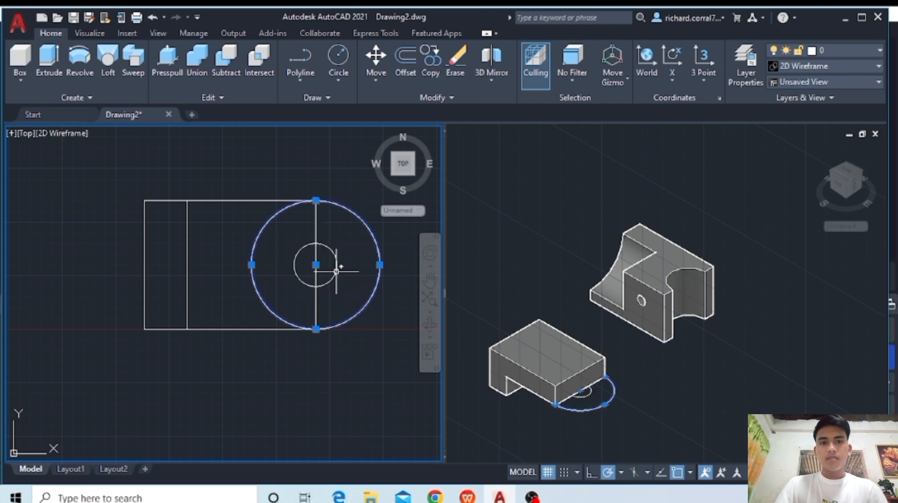
pyautogui.click(337, 265)
pyautogui.click(56, 54)
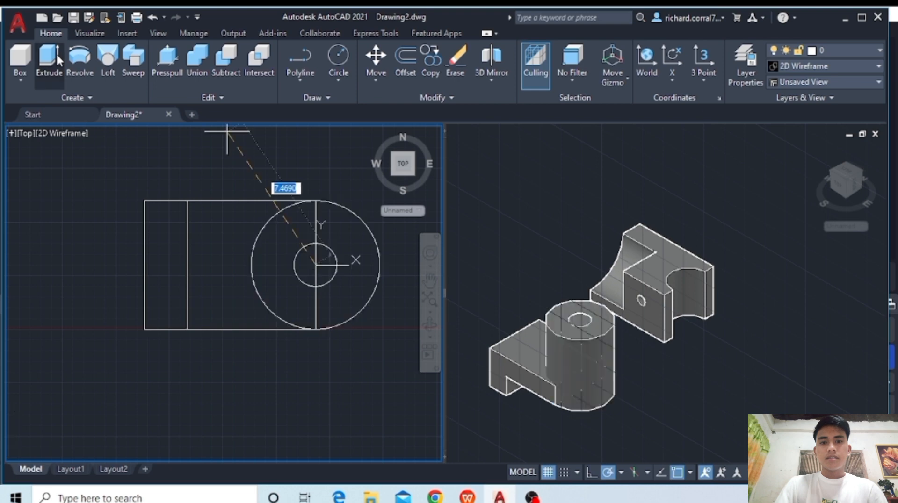
pyautogui.write('2')
pyautogui.press('Return')
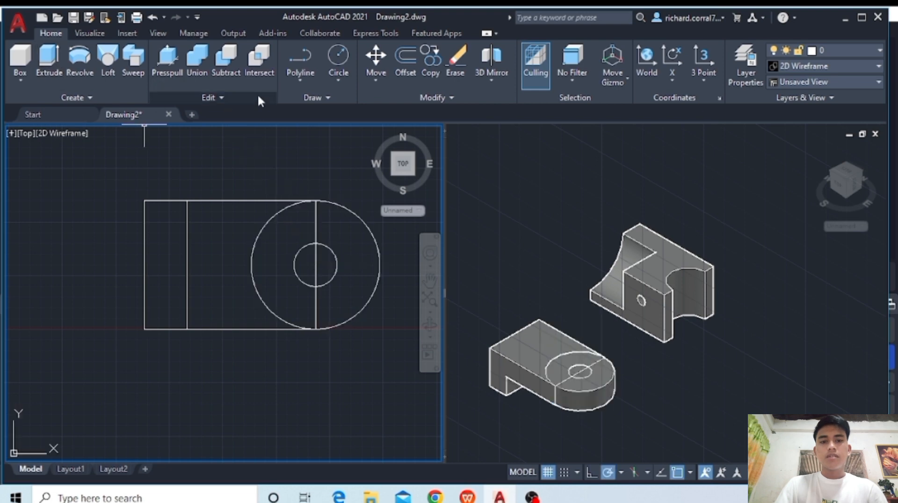
# - Subtract the small cylinder from the L-shaped solid and the large cylinder, merging them into one round-ended bracket with a through hole
pyautogui.click(227, 68)
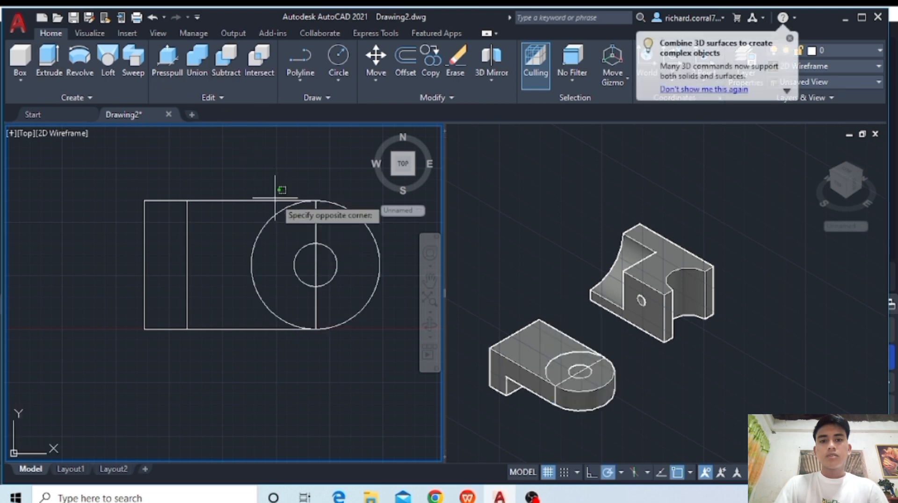
pyautogui.click(275, 199)
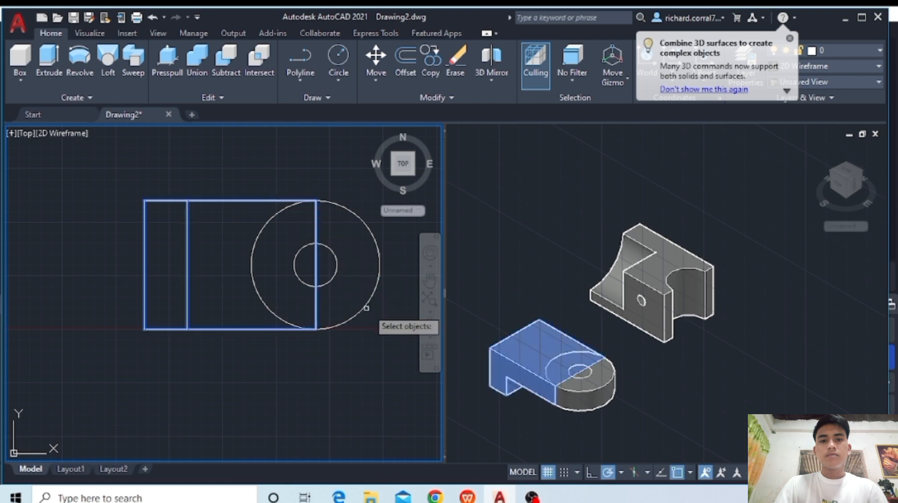
pyautogui.press('Return')
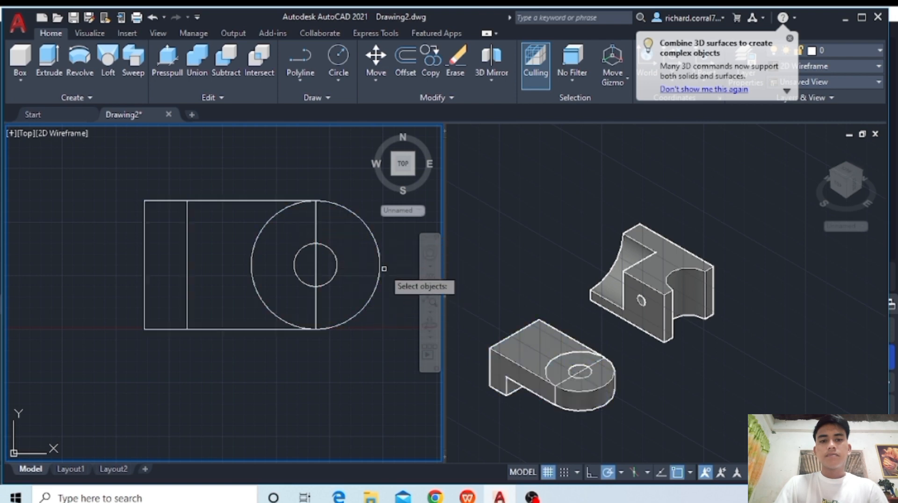
pyautogui.click(329, 244)
pyautogui.press('Return')
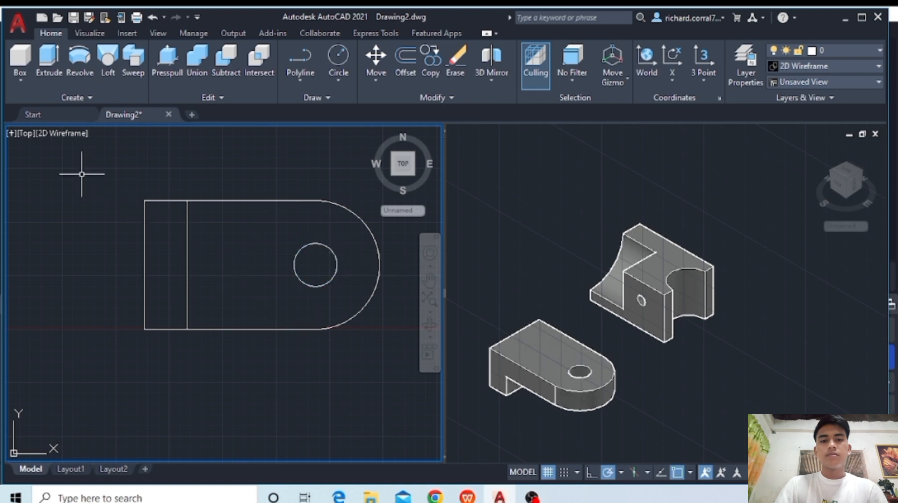
# - Switch the top-view viewport to the Back view
pyautogui.click(28, 139)
pyautogui.click(26, 133)
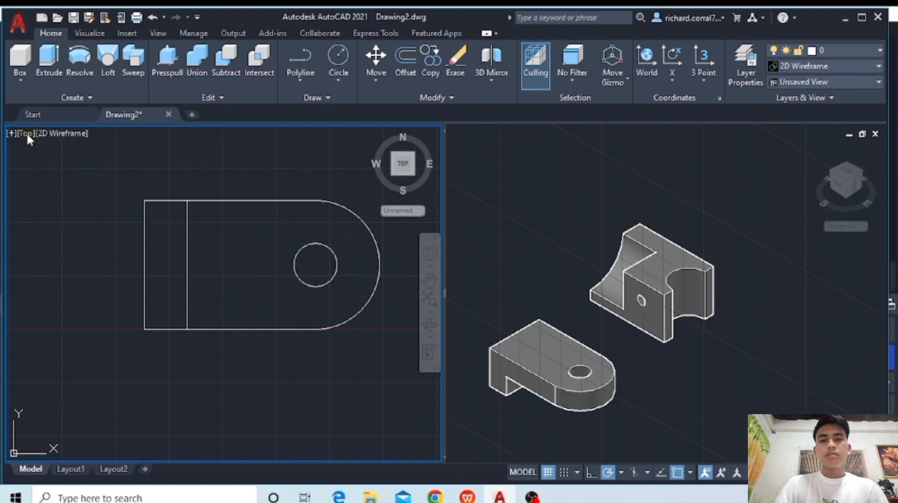
pyautogui.click(26, 133)
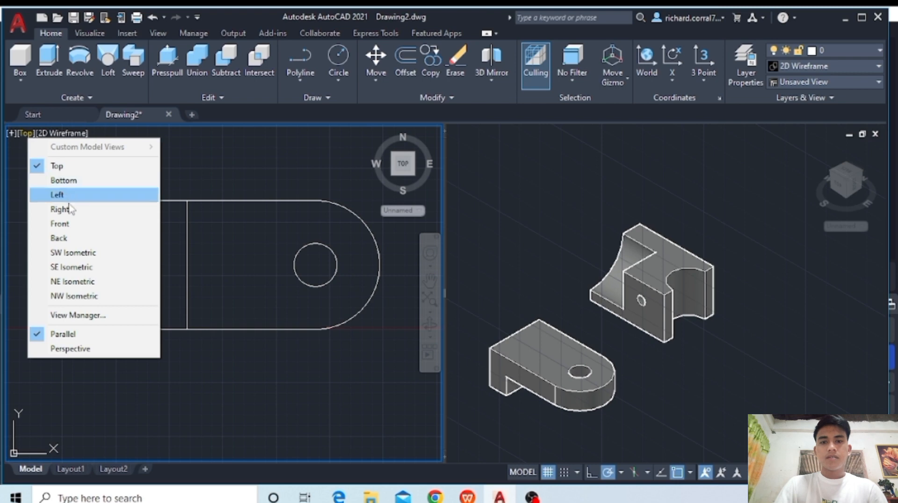
pyautogui.click(72, 239)
pyautogui.moveTo(151, 253); pyautogui.dragTo(321, 373, button='middle')
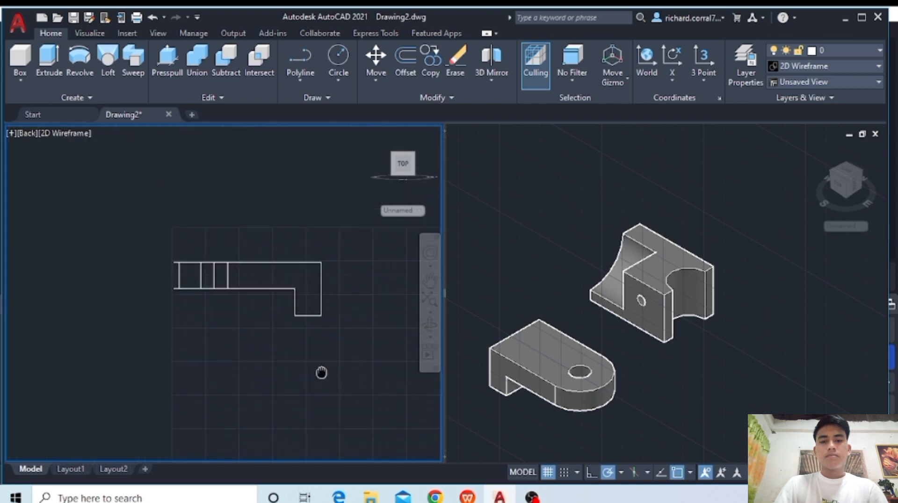
pyautogui.scroll(2, 273, 274)
pyautogui.moveTo(273, 274); pyautogui.dragTo(256, 315, button='middle')
pyautogui.scroll(2, 244, 310)
# - From the bracket's upper corner above its leg, draw a closed polyline rectangle 4 units long and 1 unit high on the upper face
pyautogui.click(310, 57)
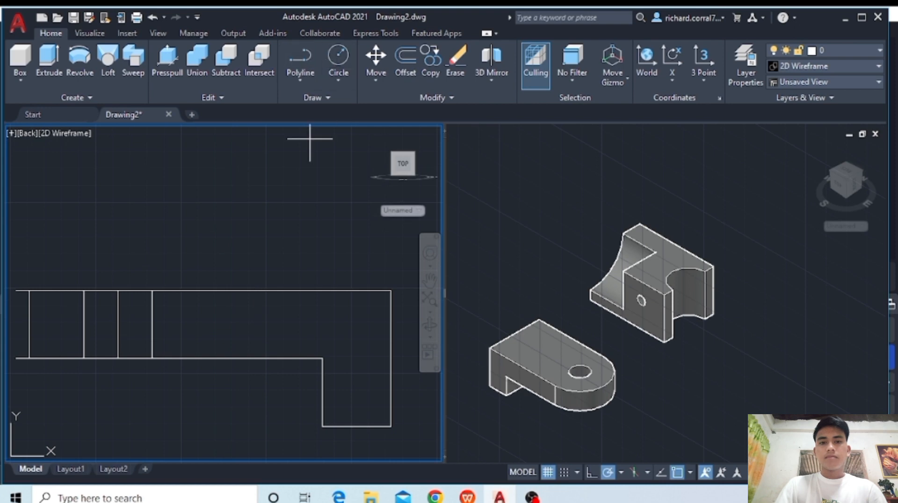
pyautogui.click(391, 291)
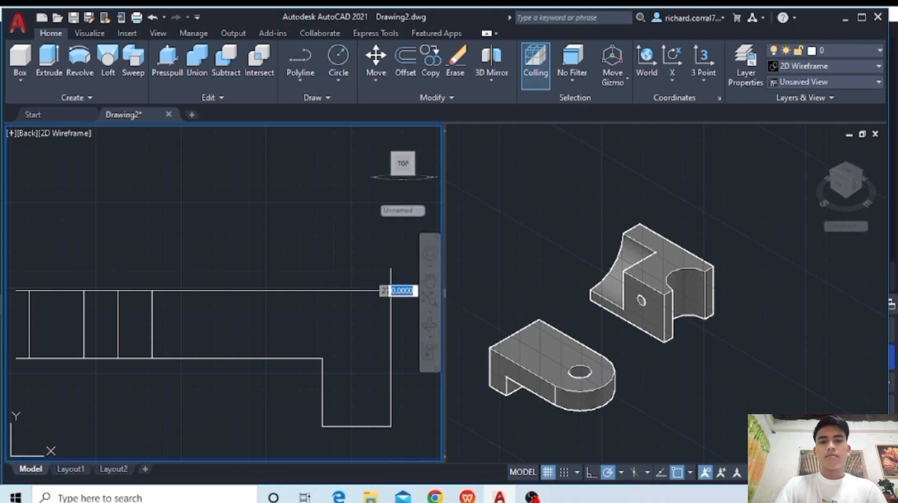
pyautogui.write('1')
pyautogui.press('Return')
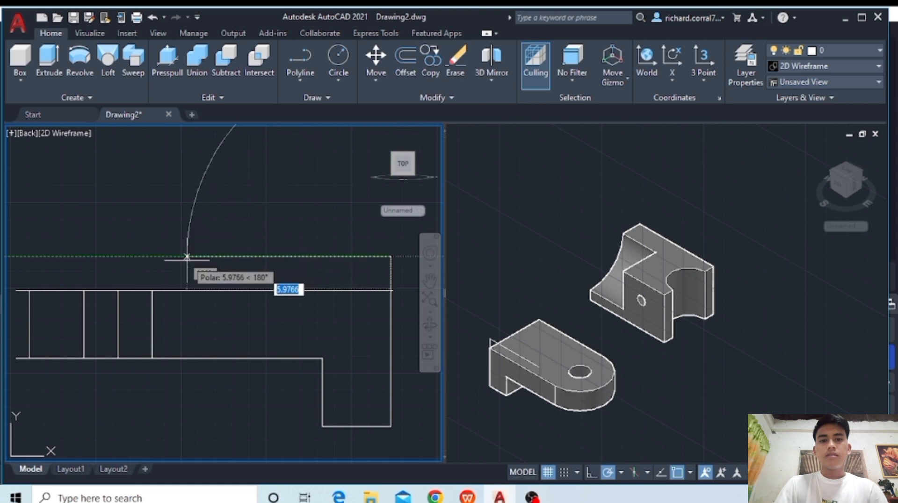
pyautogui.write('4')
pyautogui.press('Return')
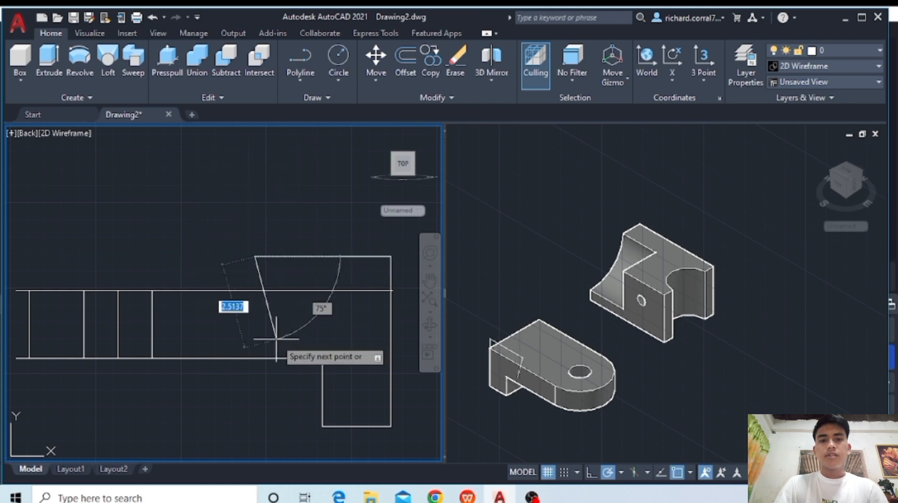
pyautogui.write('1')
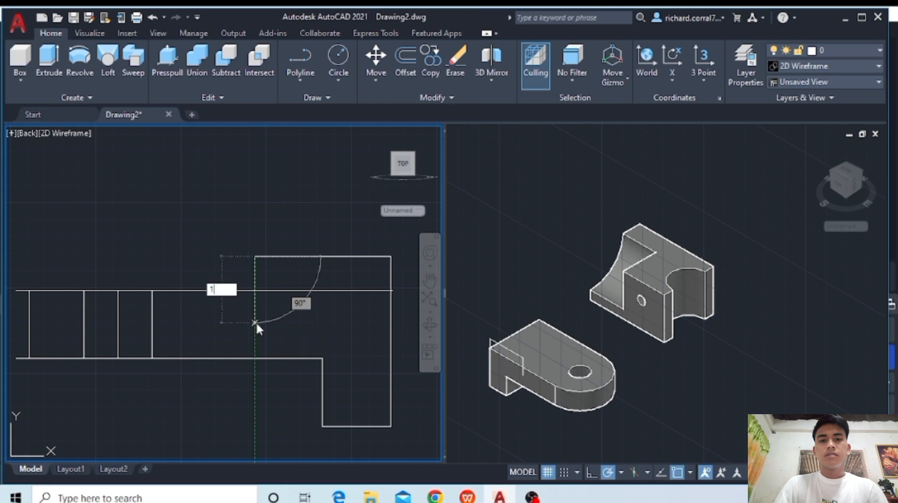
pyautogui.press('Return')
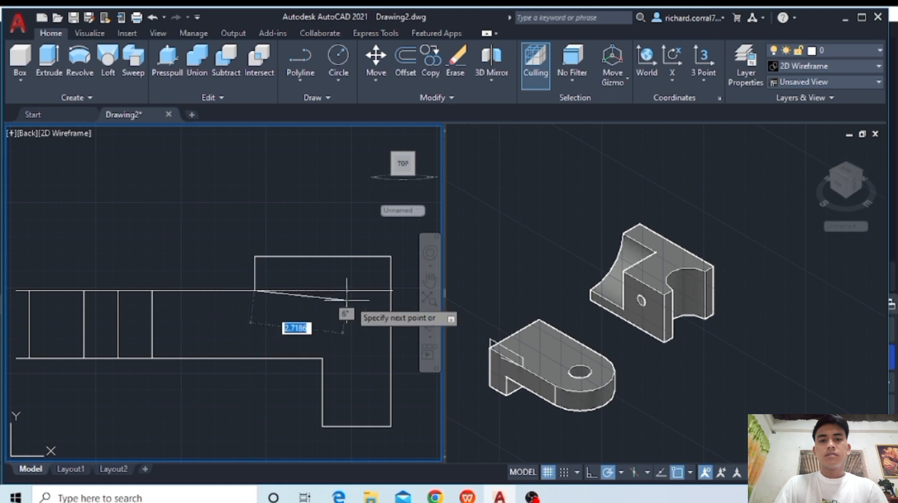
pyautogui.click(391, 291)
pyautogui.press('Escape')
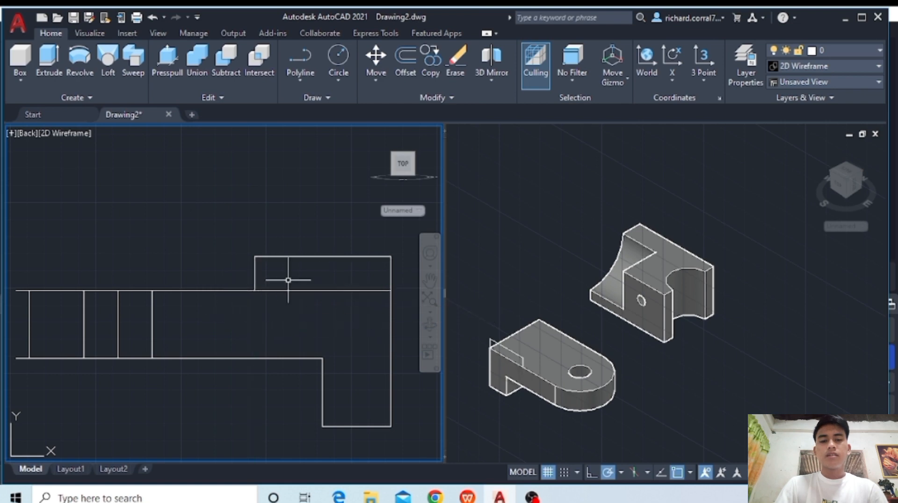
# - Draw a closed 1 by 1 polyline square against the rectangle's end nearest the bracket's hole
pyautogui.click(308, 56)
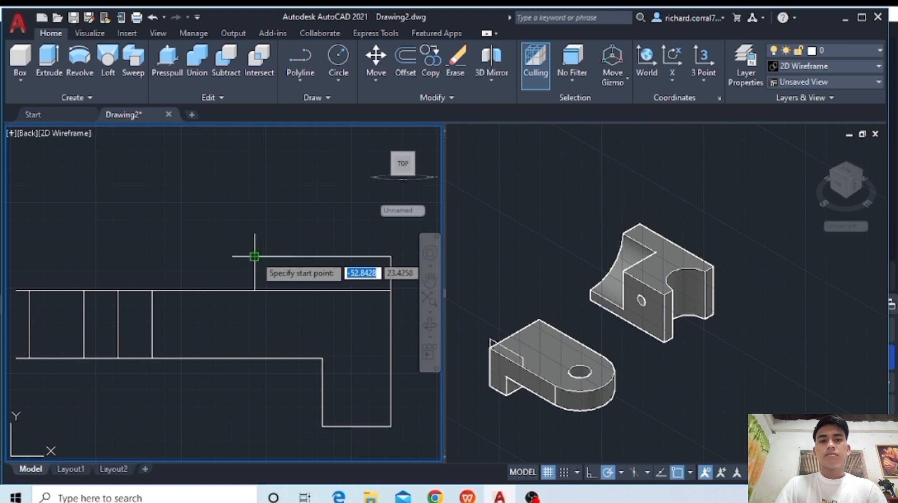
pyautogui.click(254, 256)
pyautogui.write('1')
pyautogui.press('Return')
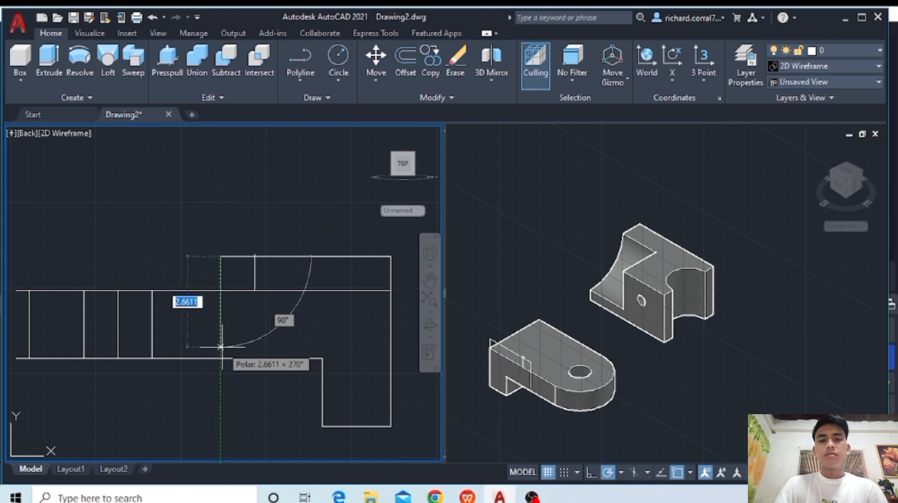
pyautogui.write('1')
pyautogui.press('Return')
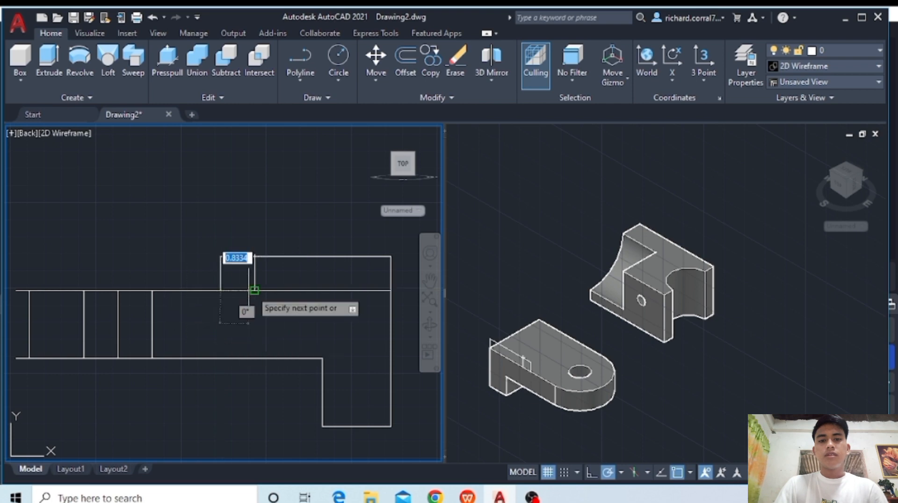
pyautogui.click(254, 290)
pyautogui.click(255, 257)
pyautogui.press('Return')
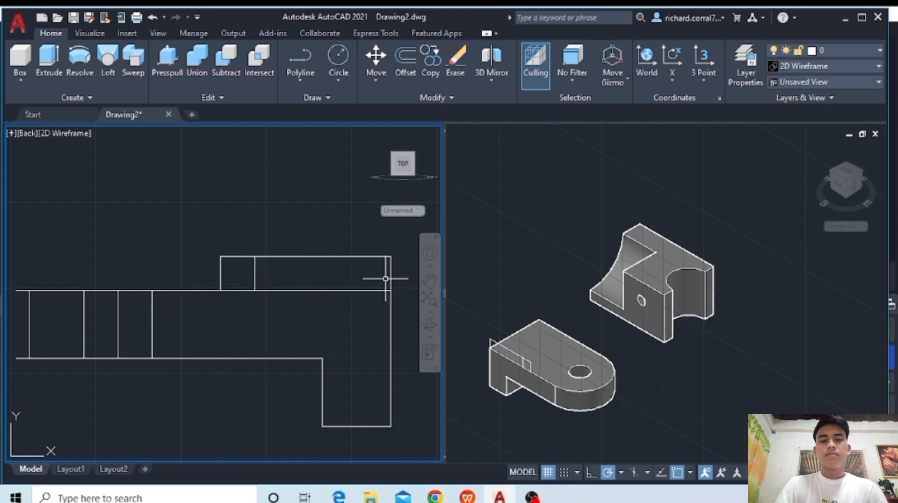
# - In the Top view, move the rectangle and square profiles by the bracket's southwest corner to its northwest corner, 6 units away
pyautogui.moveTo(335, 270); pyautogui.dragTo(283, 277, button='middle')
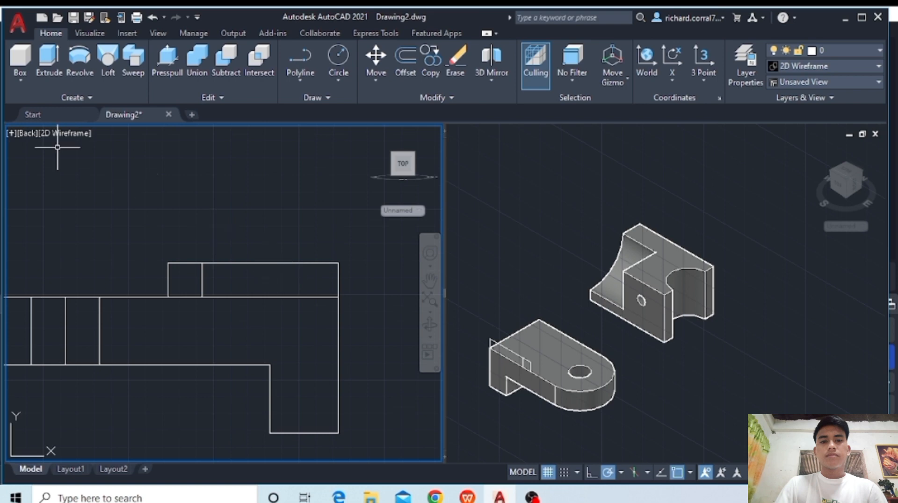
pyautogui.click(19, 133)
pyautogui.click(38, 166)
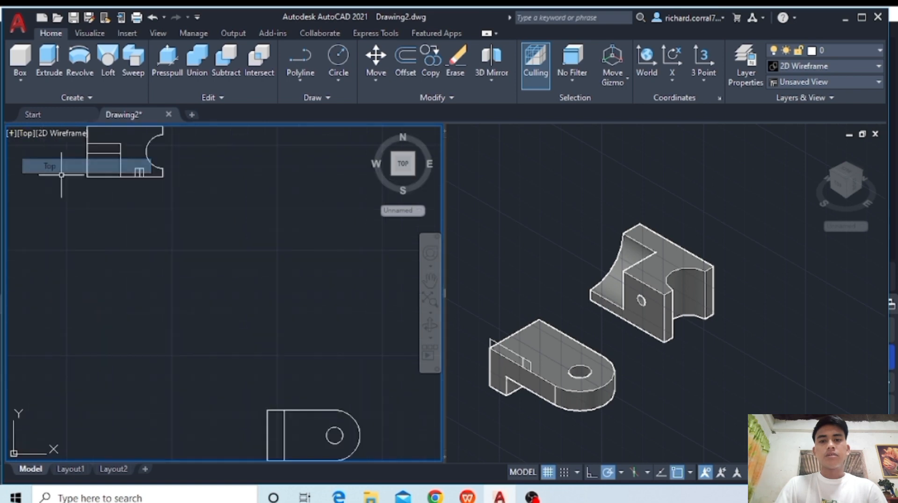
pyautogui.moveTo(271, 415); pyautogui.dragTo(276, 247, button='middle')
pyautogui.scroll(2, 323, 286)
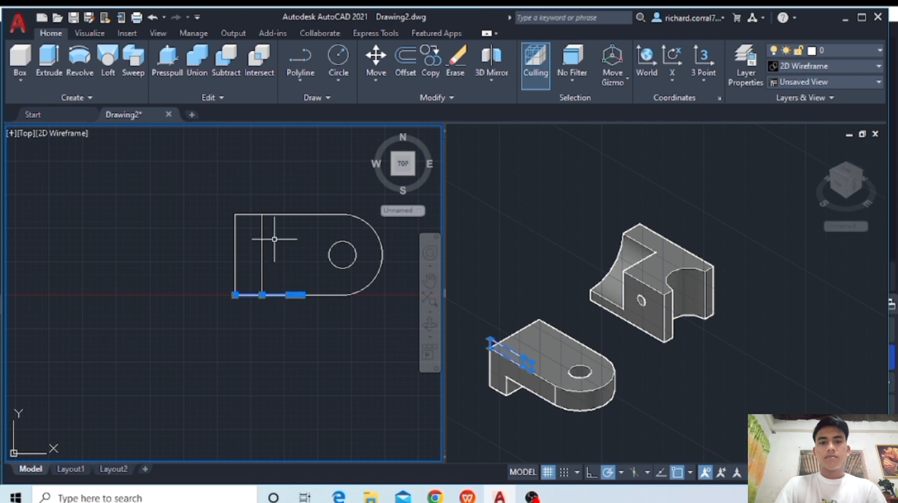
pyautogui.write('m')
pyautogui.press('Return')
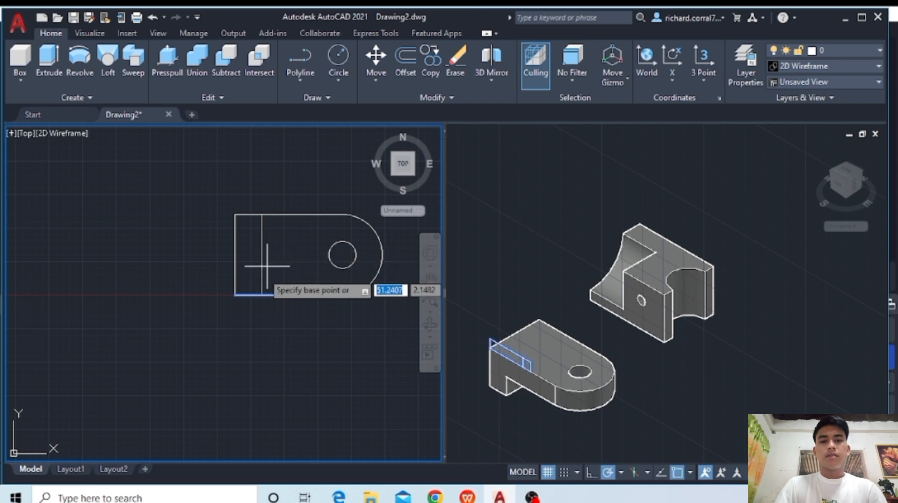
pyautogui.click(236, 293)
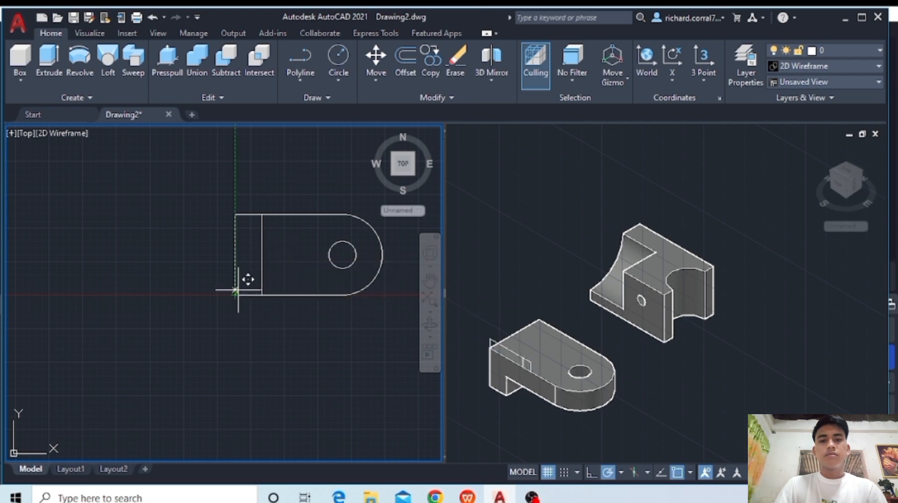
pyautogui.click(237, 217)
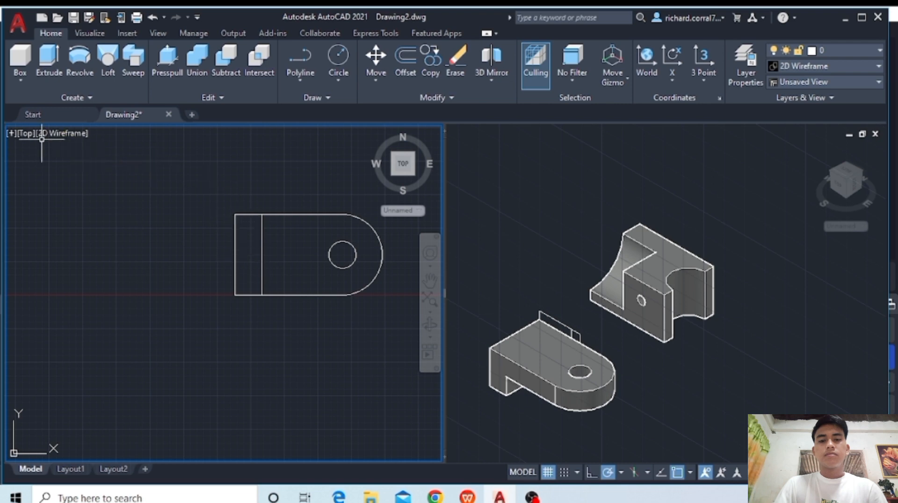
# - In the Back view, draw a circle centred on the midpoint of the 4-unit rectangle's upper edge, reaching its corner
pyautogui.click(27, 133)
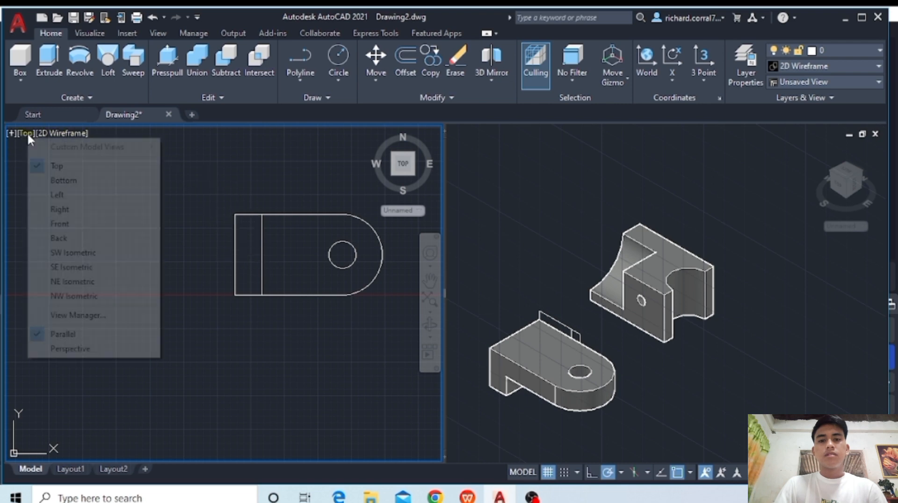
pyautogui.click(70, 238)
pyautogui.moveTo(205, 258); pyautogui.dragTo(376, 373, button='middle')
pyautogui.scroll(2, 365, 338)
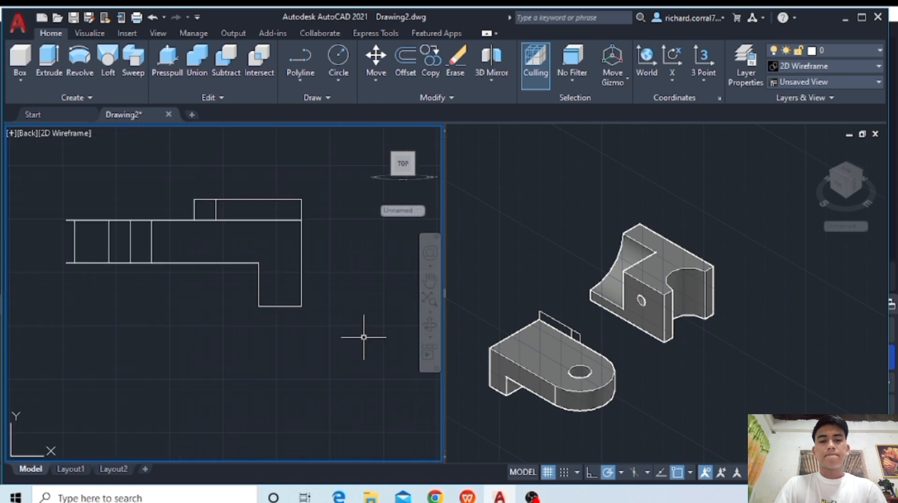
pyautogui.scroll(2, 301, 258)
pyautogui.moveTo(300, 258); pyautogui.dragTo(371, 381, button='middle')
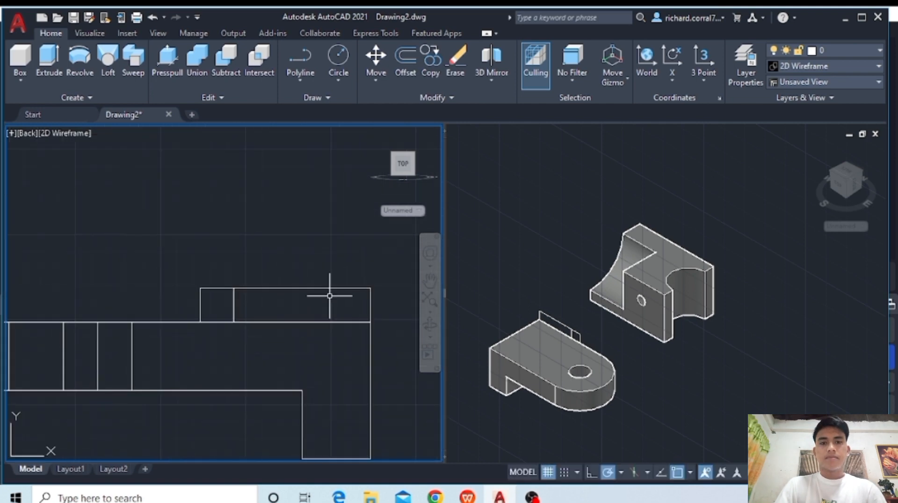
pyautogui.click(338, 61)
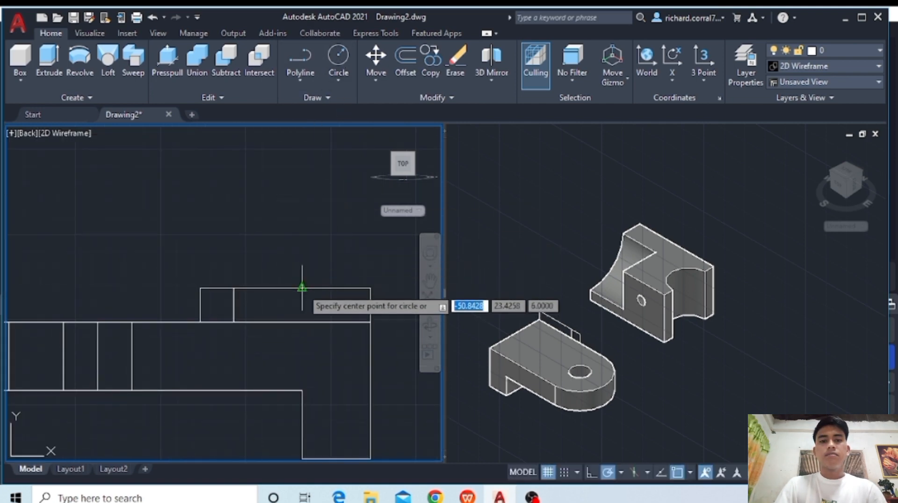
pyautogui.click(302, 288)
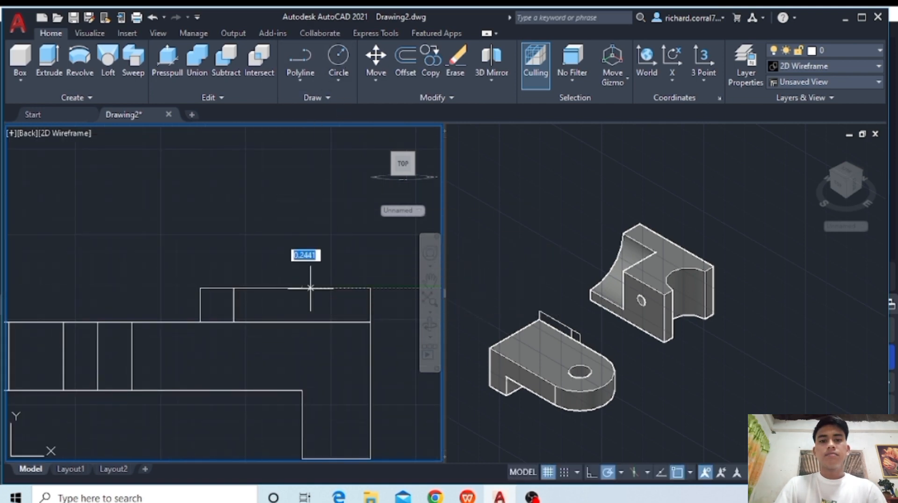
pyautogui.click(369, 289)
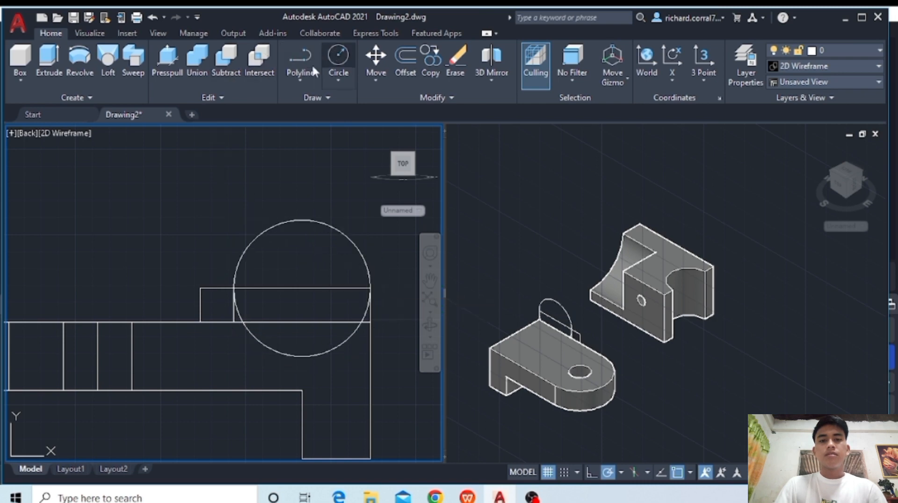
# - Draw a circle centred on the small square's upper outer corner, with its radius reaching the corner shared with the rectangle
pyautogui.click(338, 57)
pyautogui.click(201, 288)
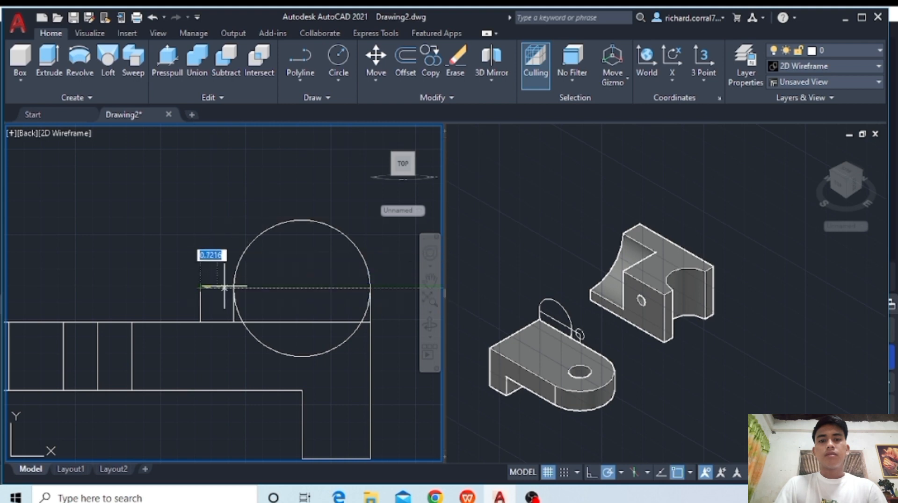
pyautogui.click(235, 288)
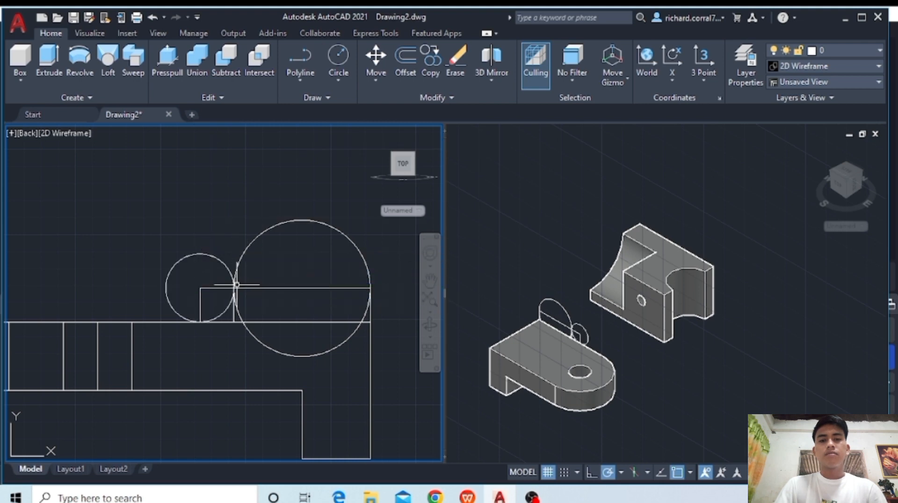
# - Extrude both circles, the square and the rectangle together by 2 units over the bracket
pyautogui.click(280, 221)
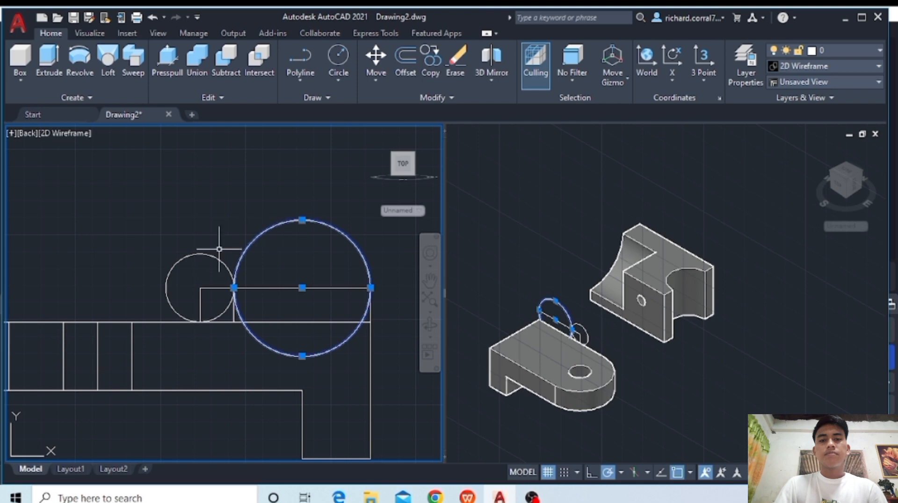
pyautogui.click(219, 284)
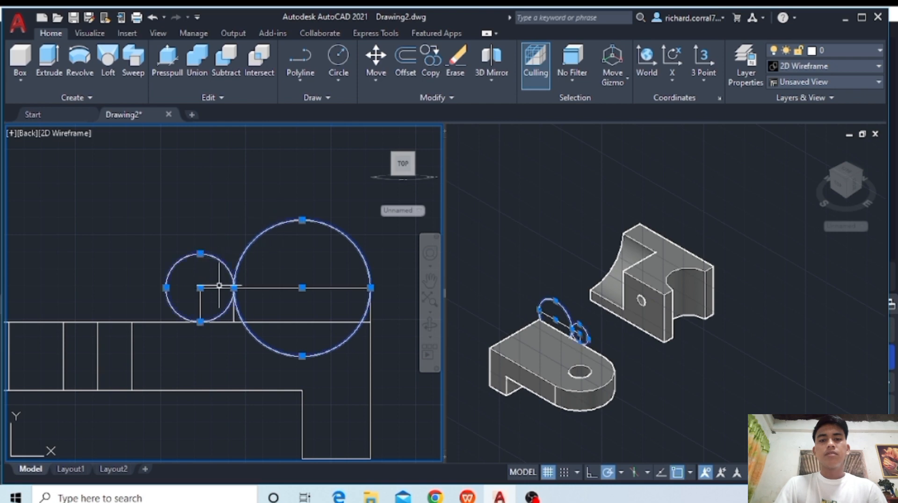
pyautogui.click(217, 288)
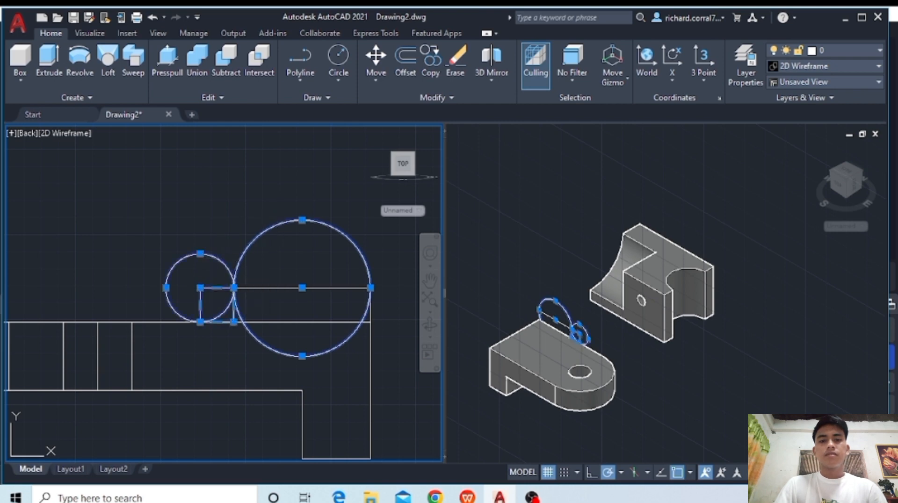
pyautogui.click(267, 289)
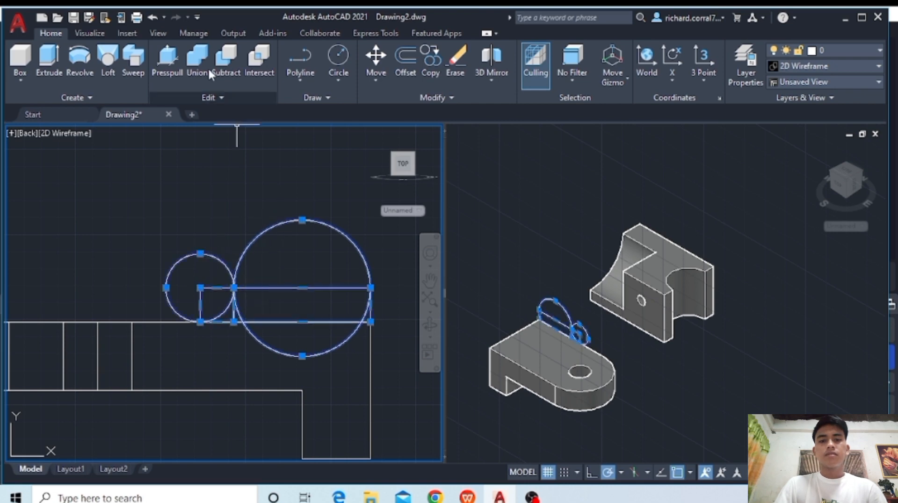
pyautogui.click(58, 58)
pyautogui.click(533, 340)
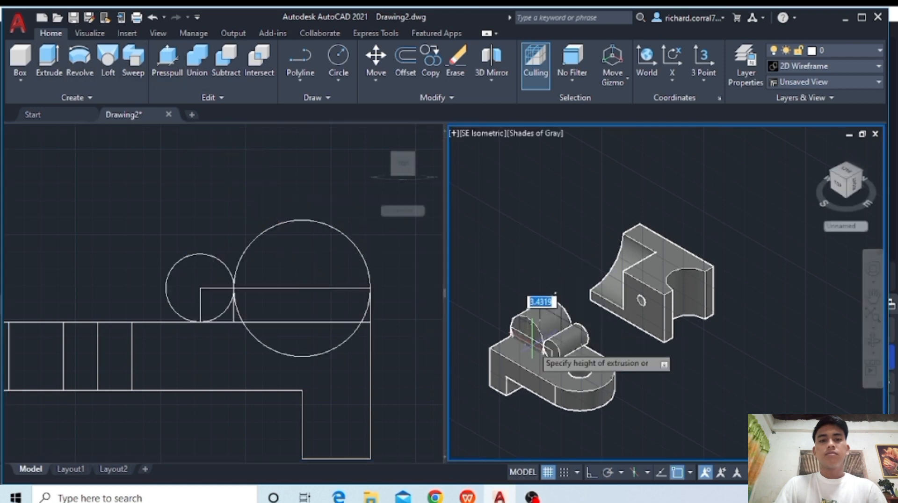
pyautogui.write('2')
pyautogui.press('Return')
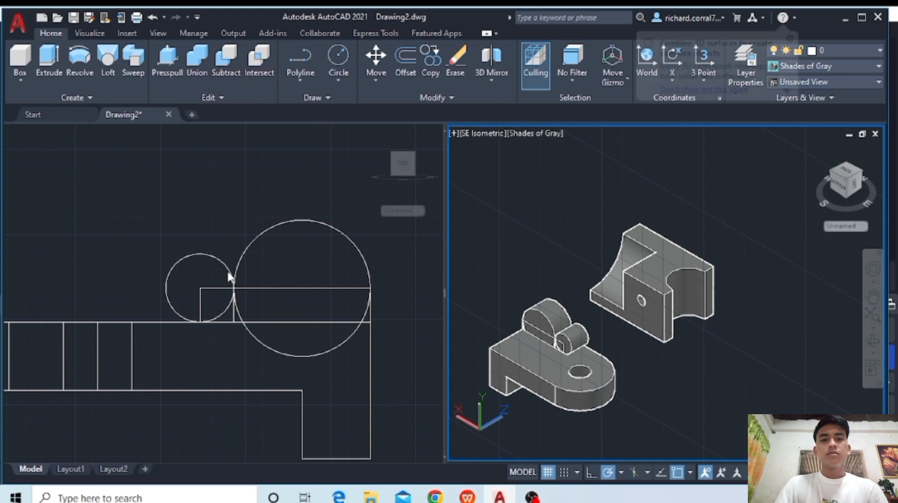
# - Subtract the small cylinder from the square and rectangular blocks to form a concave fillet beside the large cylinder
pyautogui.click(233, 301)
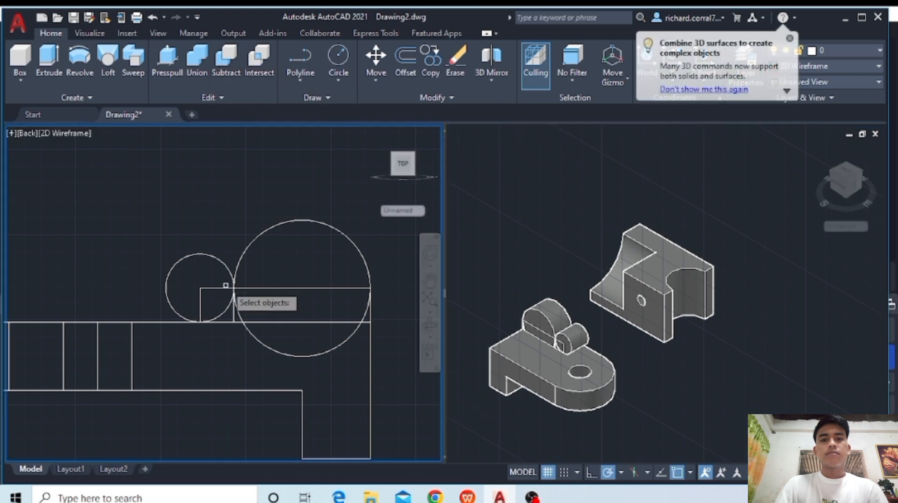
pyautogui.click(240, 289)
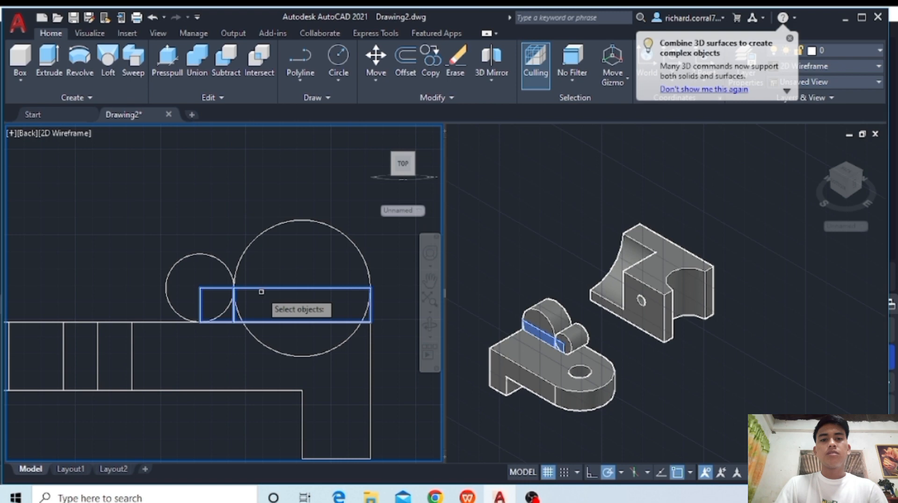
pyautogui.press('Return')
pyautogui.click(214, 257)
pyautogui.press('Return')
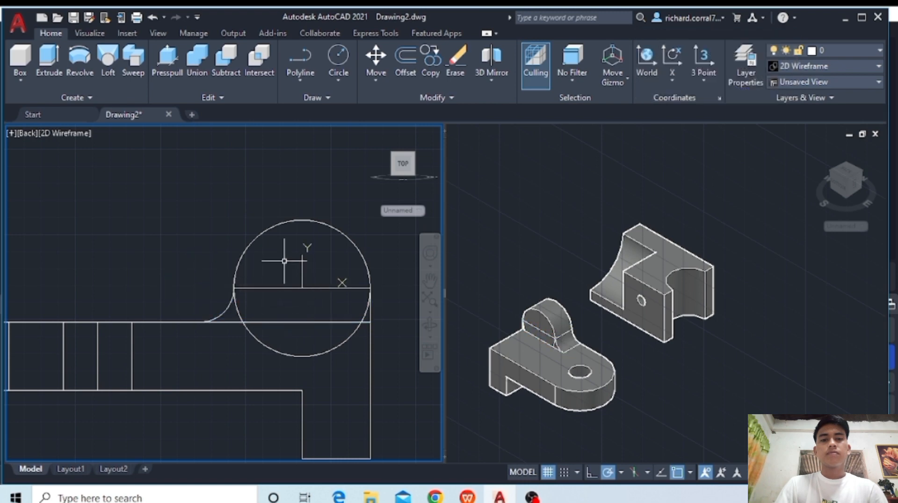
# - Union the large cylinder, the rectangular block, the concave fillet piece and the L-shaped bracket into one solid
pyautogui.click(206, 63)
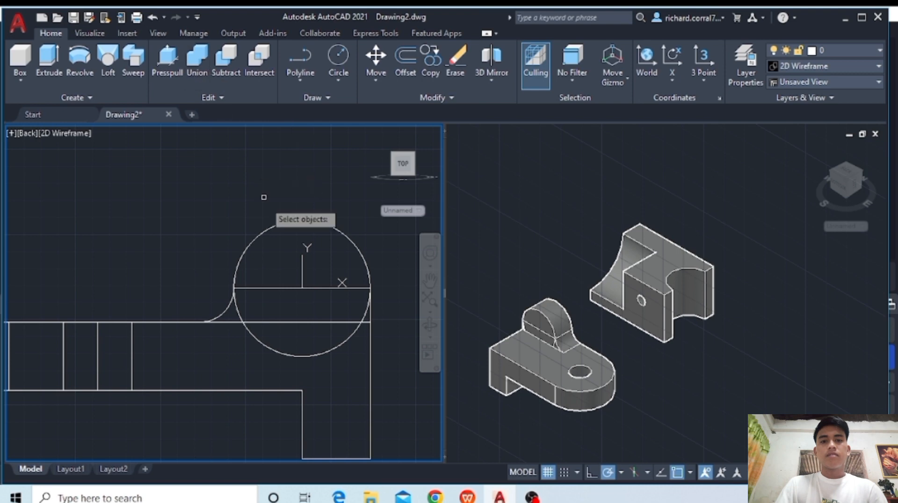
pyautogui.click(272, 225)
pyautogui.click(278, 289)
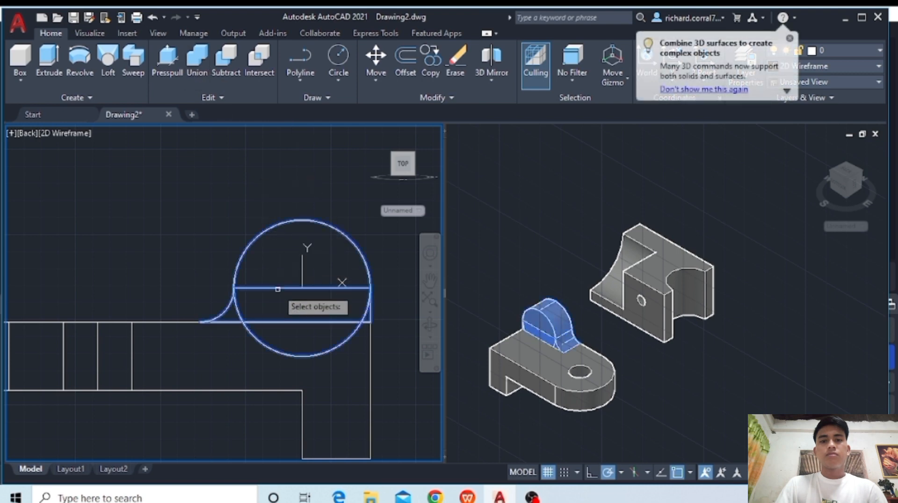
pyautogui.click(165, 324)
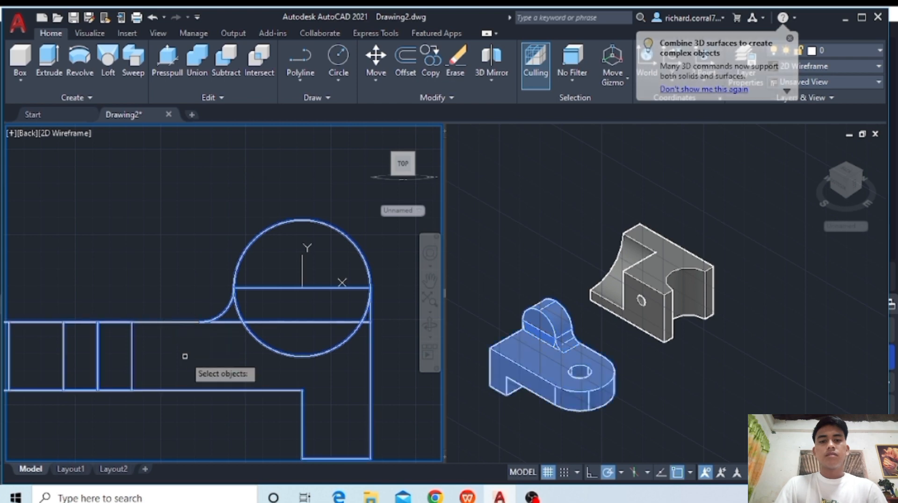
pyautogui.press('Return')
pyautogui.scroll(-2, 281, 331)
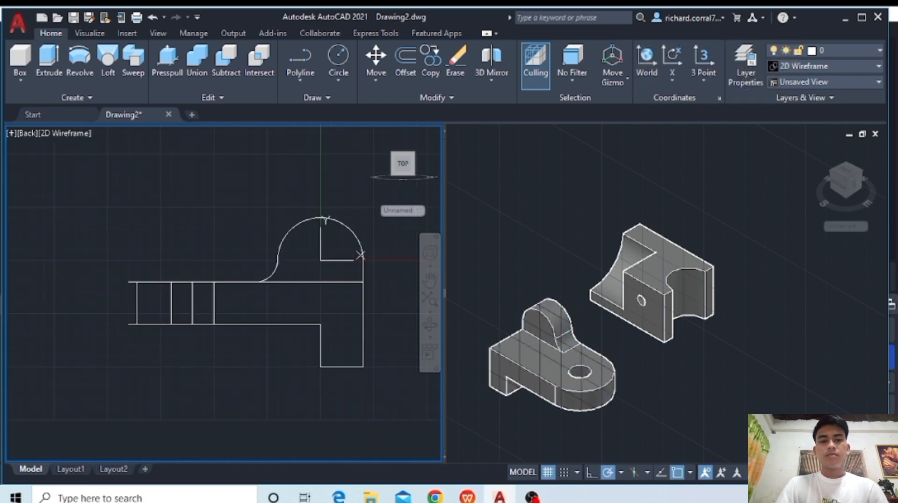
# - Switch the Back-view viewport to the Top view
pyautogui.click(621, 349)
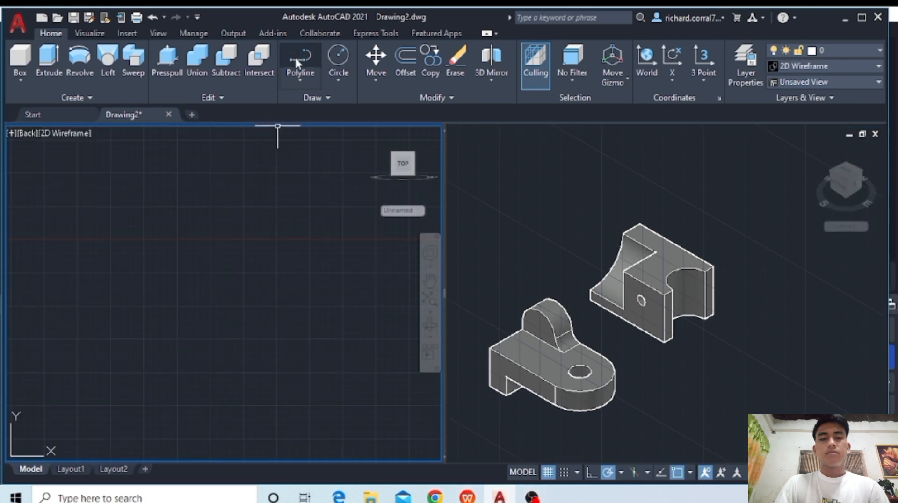
pyautogui.click(295, 56)
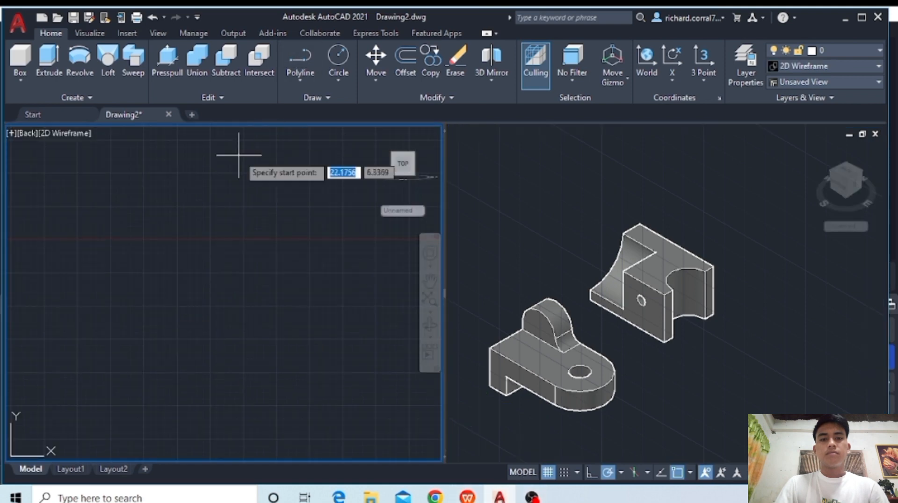
pyautogui.click(35, 133)
pyautogui.click(57, 166)
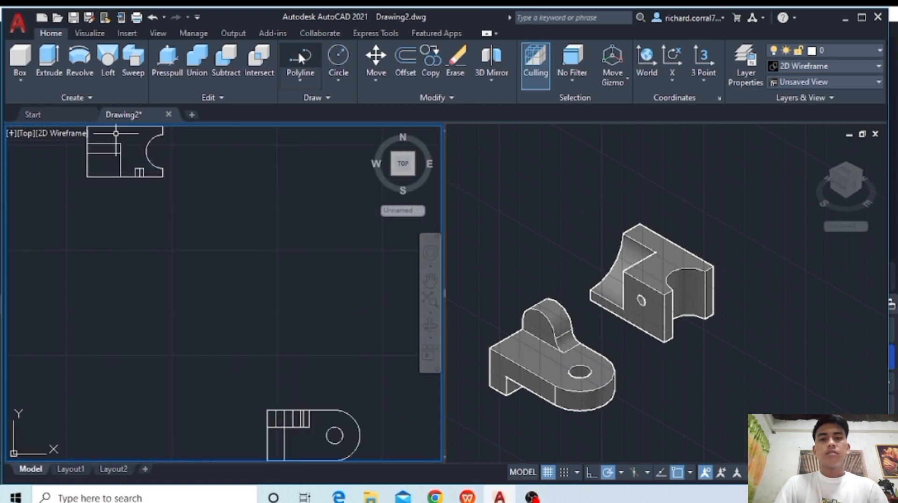
# - Draw a closed polyline rectangle 8 units wide and 7 units high in the empty space between the block and the bracket
pyautogui.click(299, 56)
pyautogui.click(250, 192)
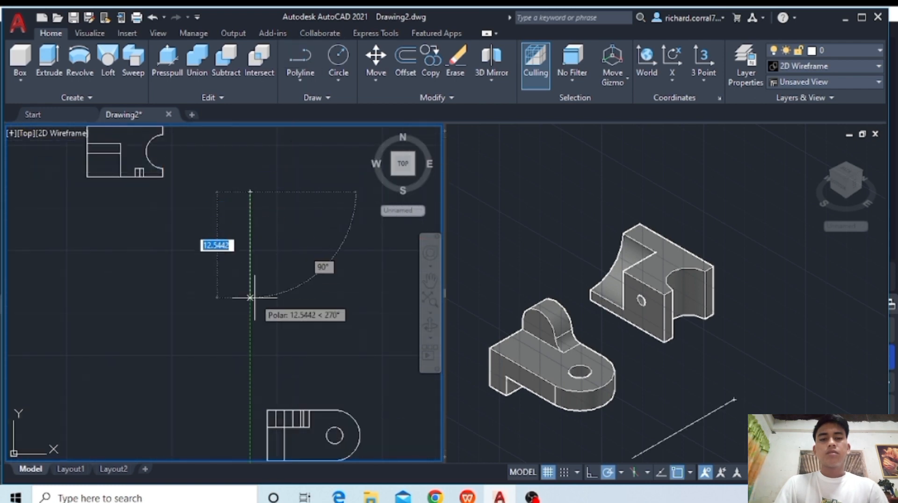
pyautogui.write('7')
pyautogui.press('Return')
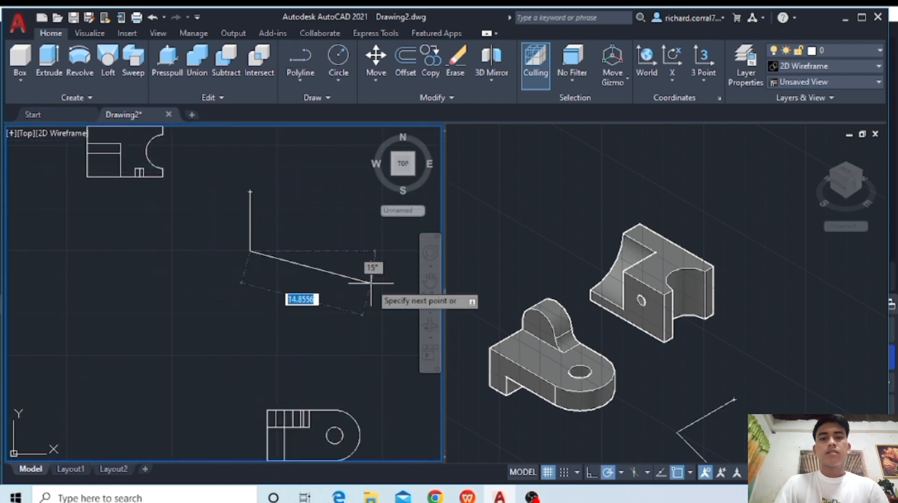
pyautogui.moveTo(324, 285); pyautogui.dragTo(300, 325, button='middle')
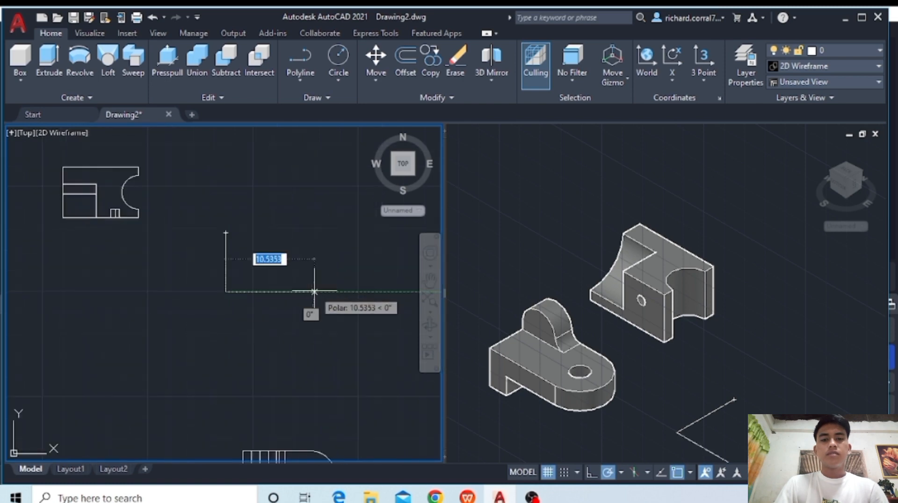
pyautogui.write('8')
pyautogui.press('Return')
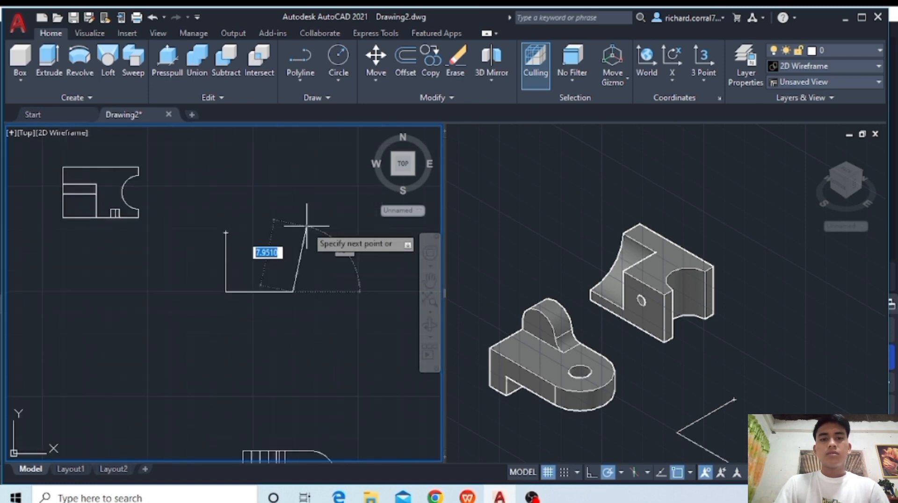
pyautogui.moveTo(307, 226); pyautogui.dragTo(277, 167, button='middle')
pyautogui.scroll(2, 297, 308)
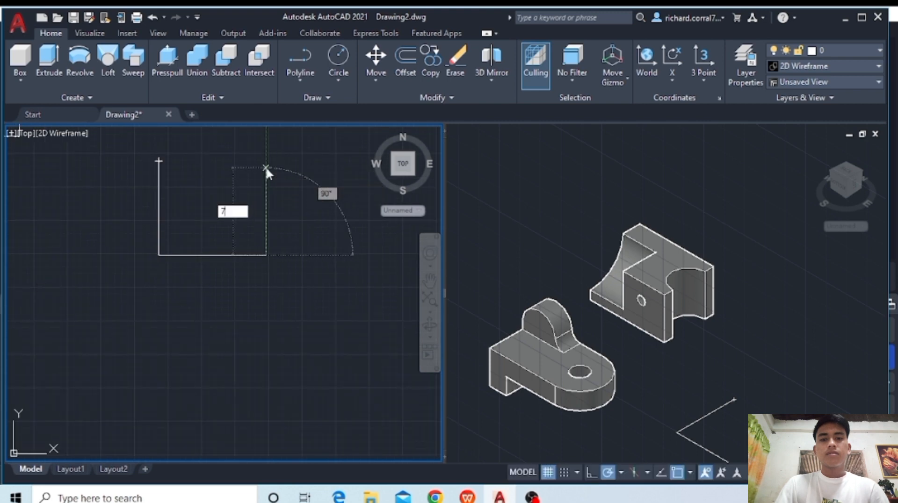
pyautogui.write('7')
pyautogui.press('Return')
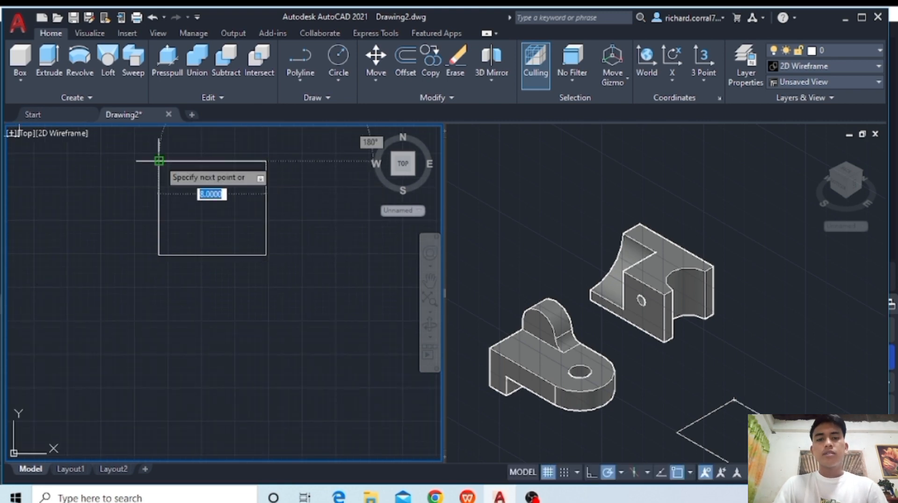
pyautogui.click(159, 162)
pyautogui.press('Return')
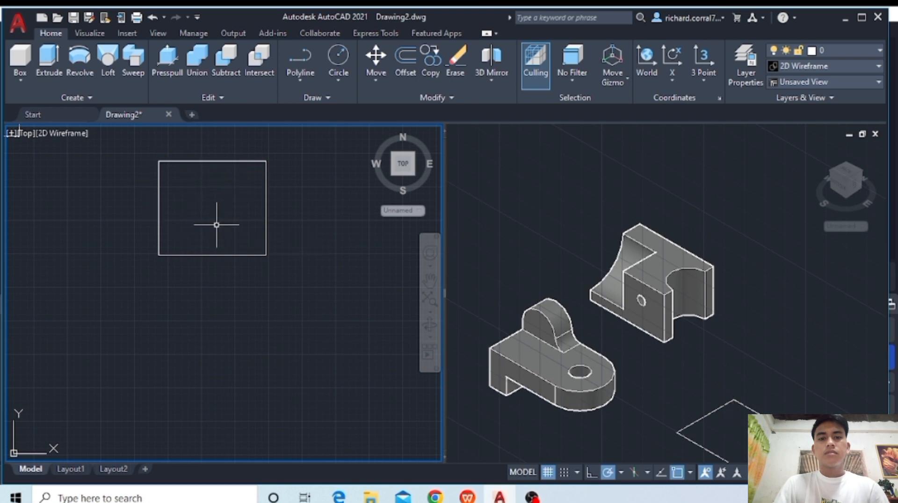
# - Extrude the 8 by 7 rectangle by 2 units
pyautogui.moveTo(216, 225); pyautogui.dragTo(228, 298, button='middle')
pyautogui.scroll(2, 233, 245)
pyautogui.scroll(-2, 233, 230)
pyautogui.scroll(2, 233, 230)
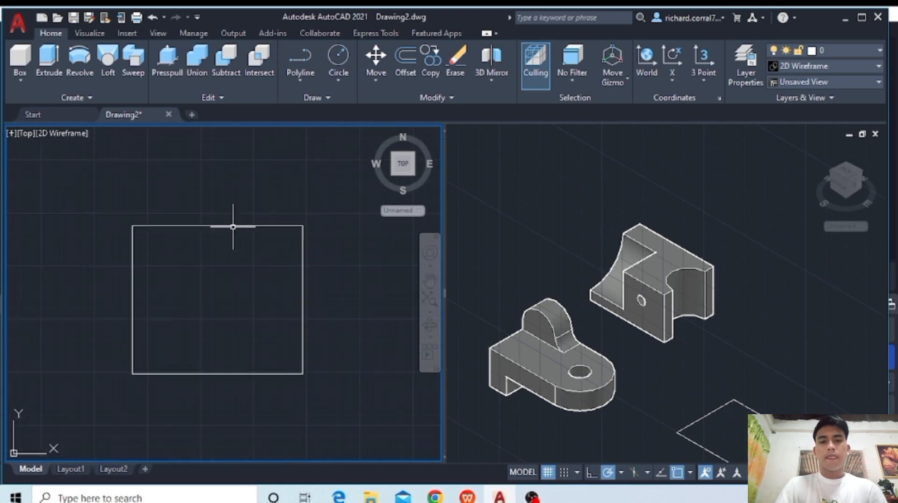
pyautogui.moveTo(233, 227); pyautogui.dragTo(238, 176, button='middle')
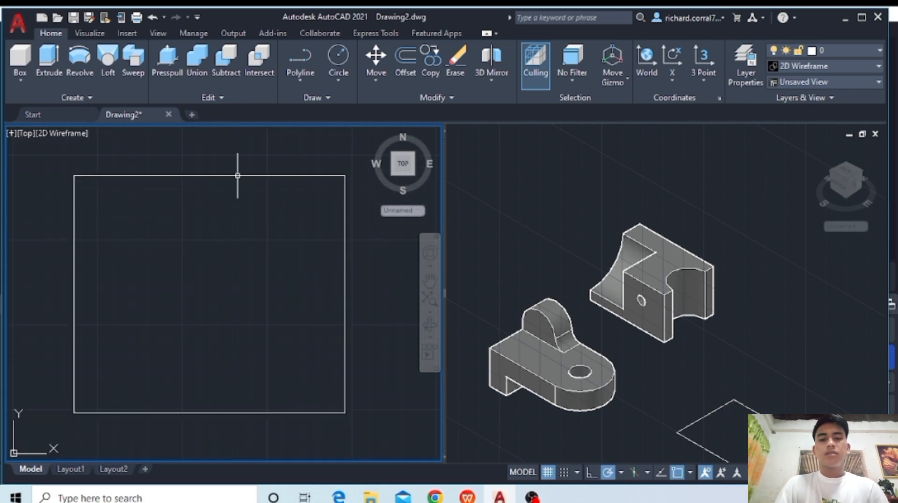
pyautogui.click(214, 176)
pyautogui.click(59, 63)
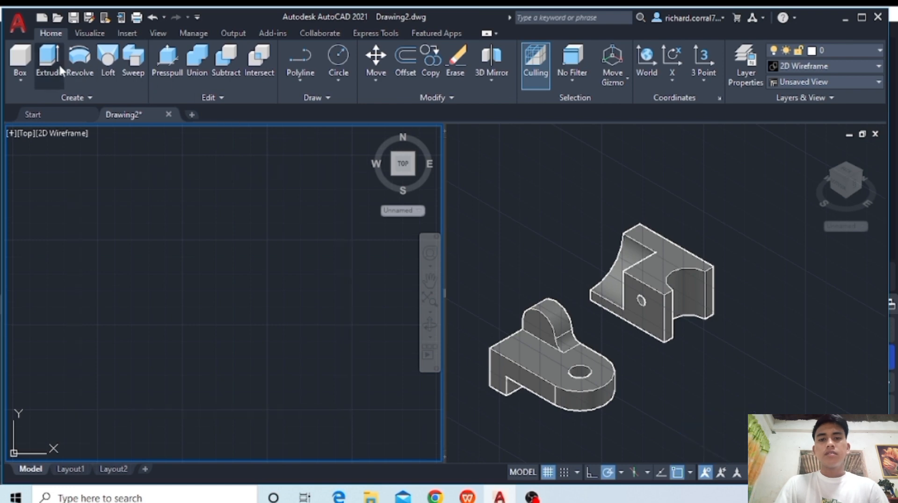
pyautogui.write('2')
pyautogui.press('Return')
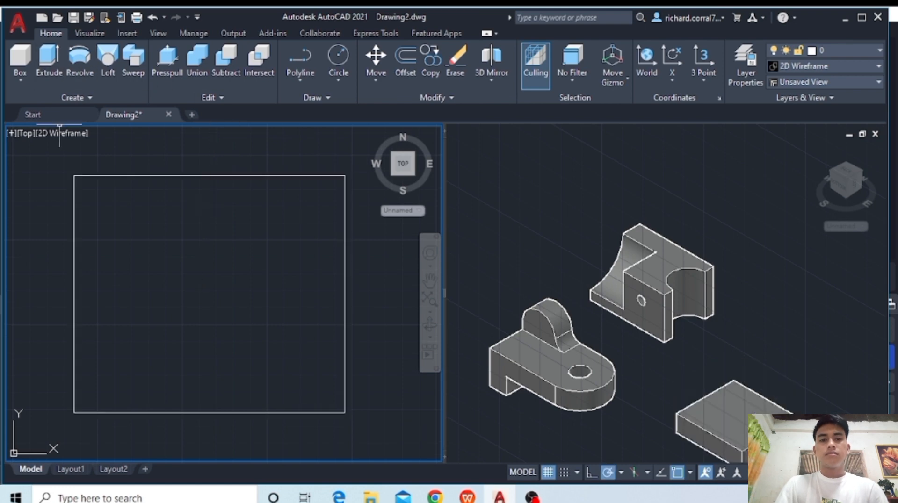
# - Fillet the two vertical front corner edges of the 8 by 7 plate with a radius of 1
pyautogui.click(733, 310)
pyautogui.moveTo(742, 357); pyautogui.dragTo(682, 292, button='middle')
pyautogui.scroll(4, 652, 208)
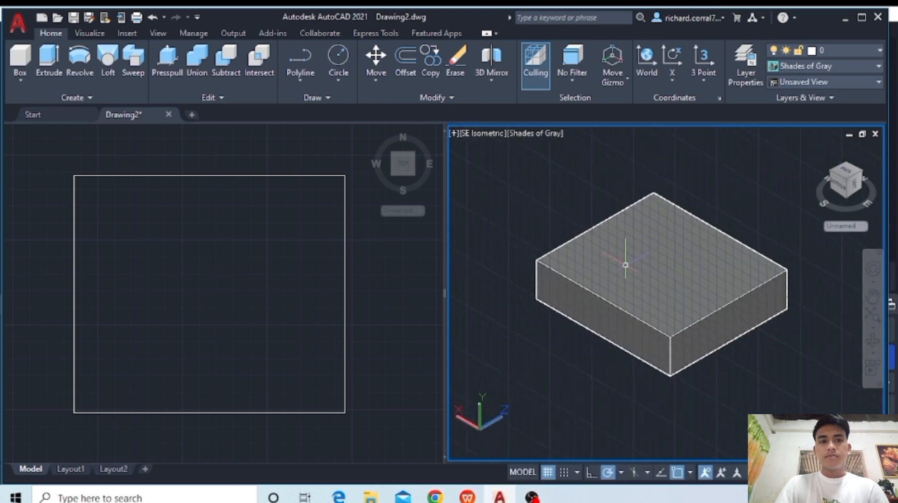
pyautogui.write('FI')
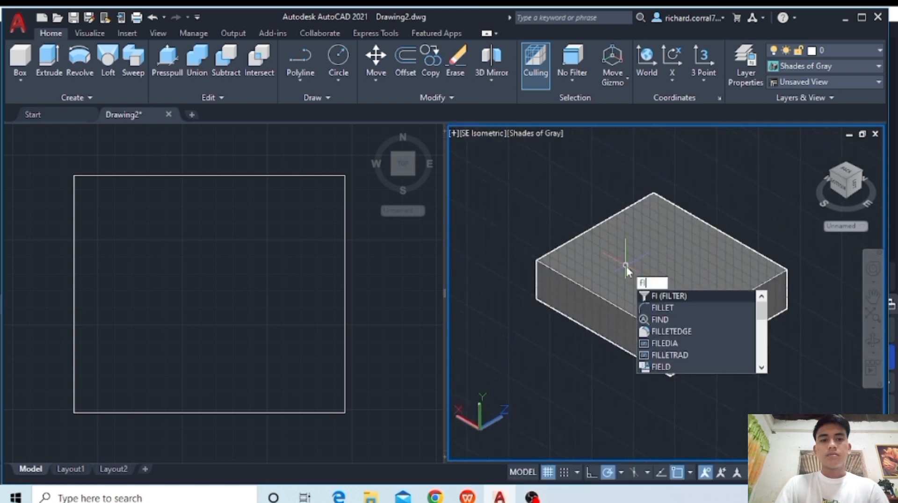
pyautogui.write('LLET')
pyautogui.press('Return')
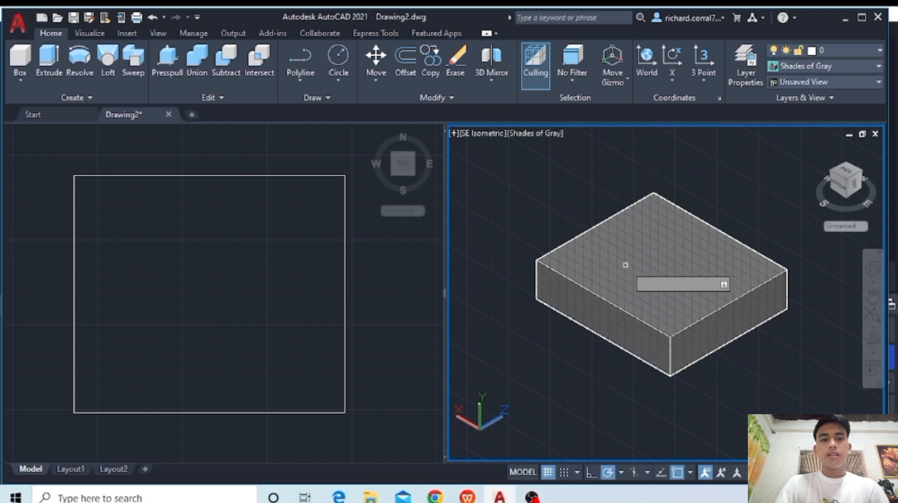
pyautogui.click(669, 365)
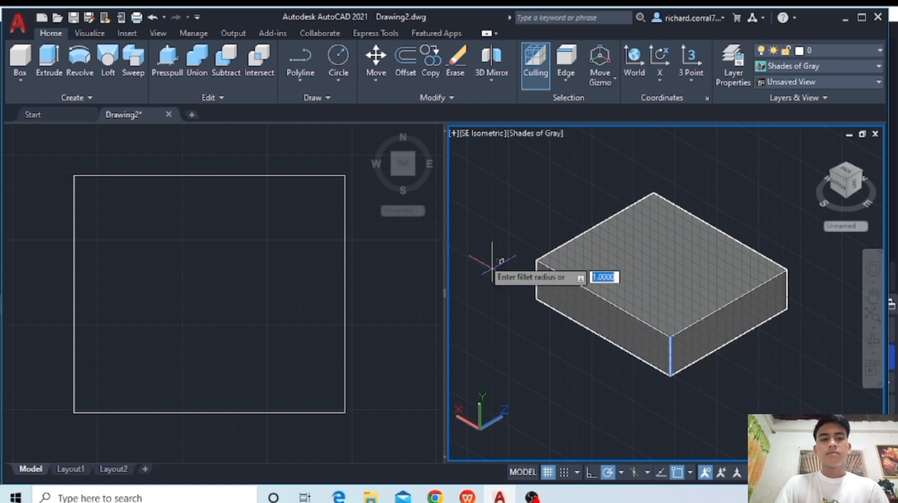
pyautogui.click(537, 298)
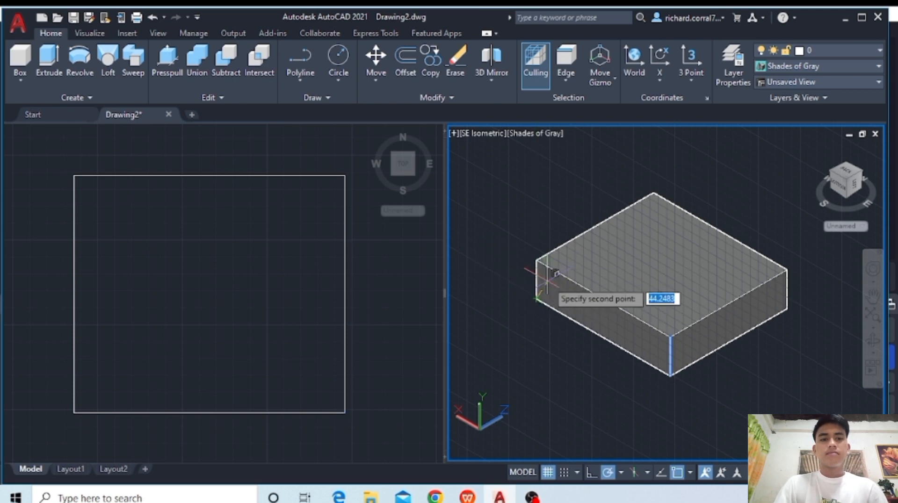
pyautogui.click(548, 280)
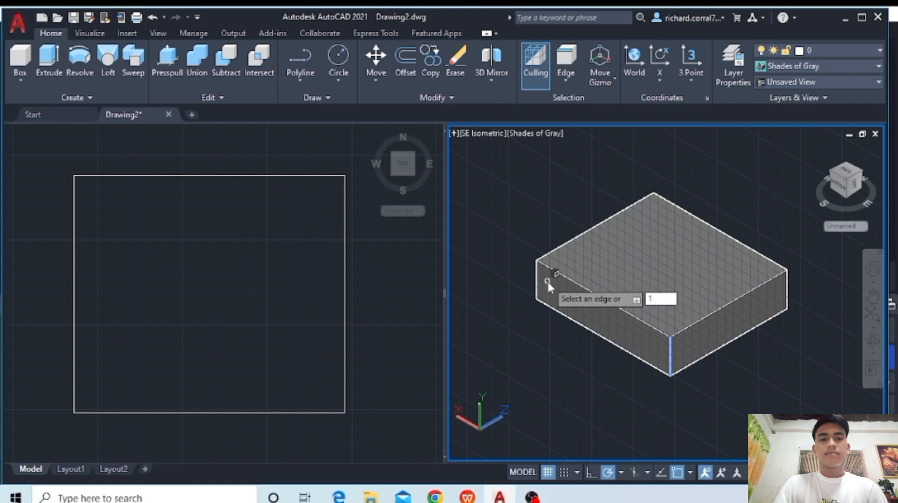
pyautogui.press('Return')
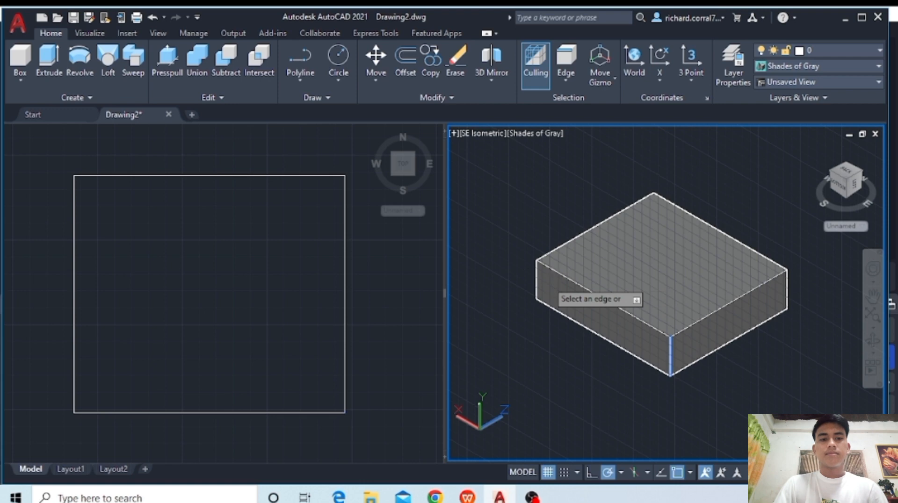
pyautogui.click(670, 363)
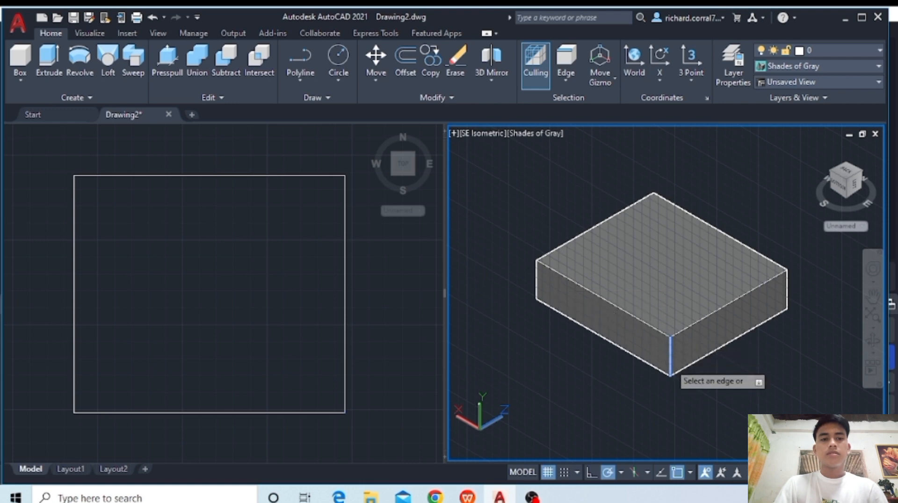
pyautogui.click(536, 283)
pyautogui.press('Return')
pyautogui.press('Return')
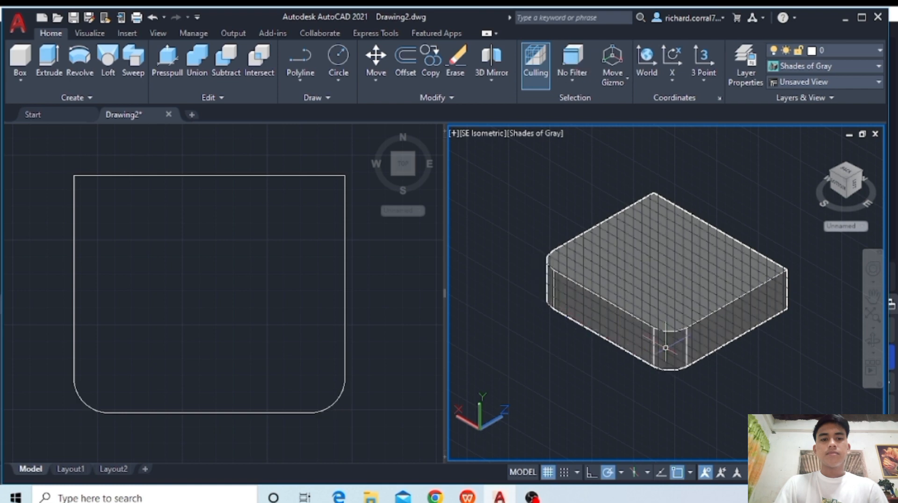
# - Draw a closed 4 by 2 polyline rectangle on the plate in the Top view, centred along its back edge
pyautogui.click(257, 312)
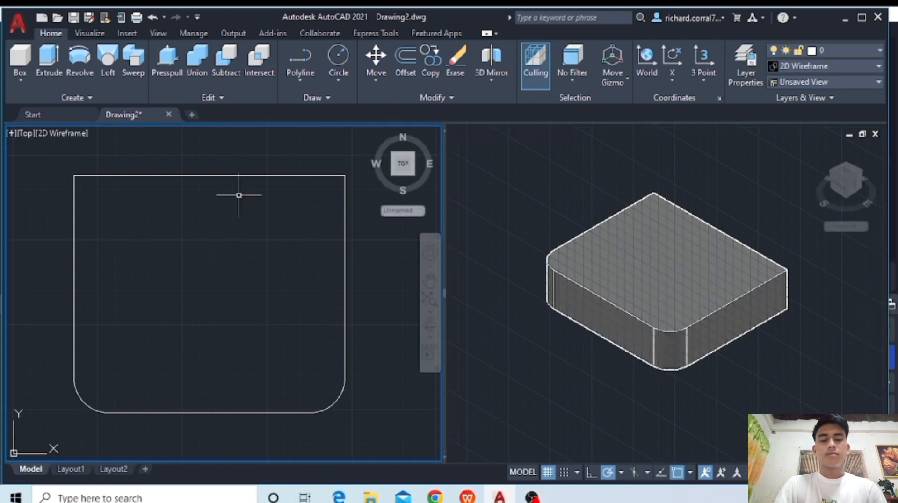
pyautogui.click(303, 55)
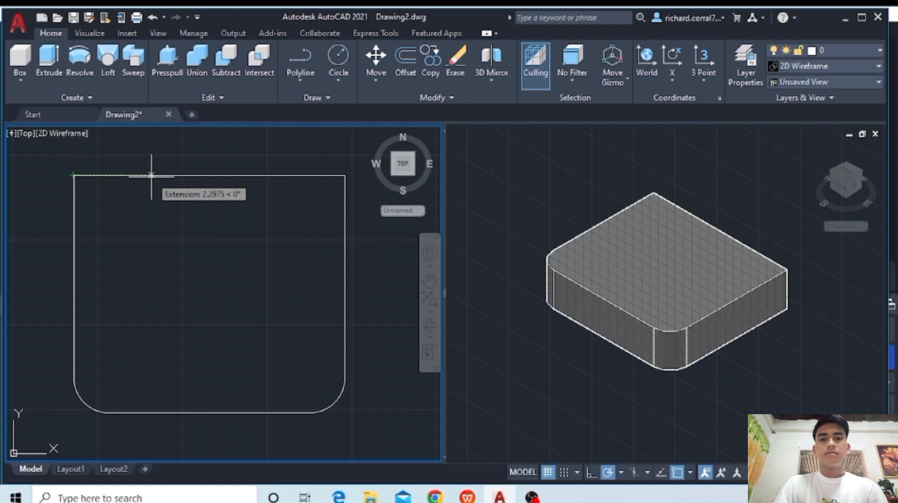
pyautogui.click(142, 176)
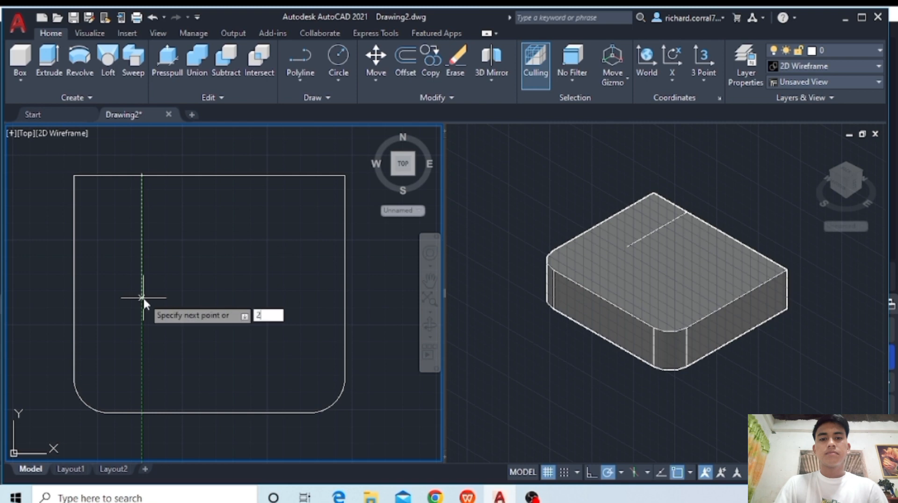
pyautogui.write('2')
pyautogui.press('Return')
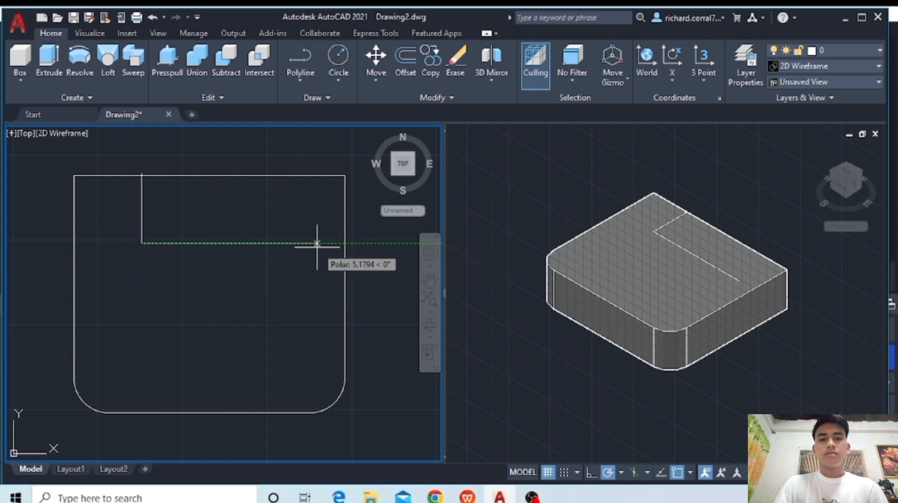
pyautogui.write('4')
pyautogui.press('Return')
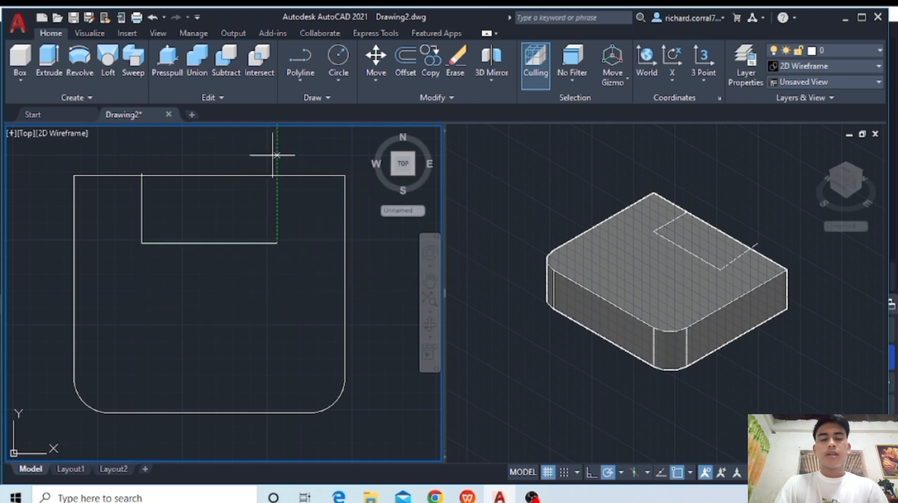
pyautogui.write('3')
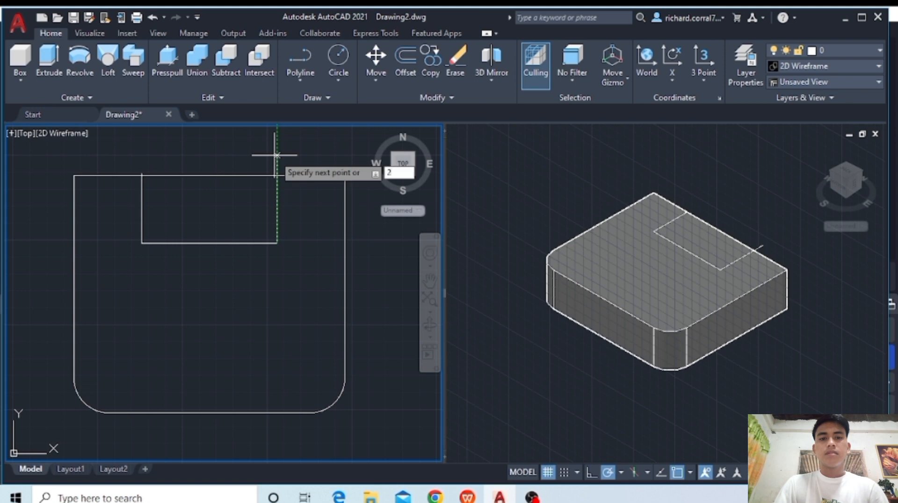
pyautogui.press('Return')
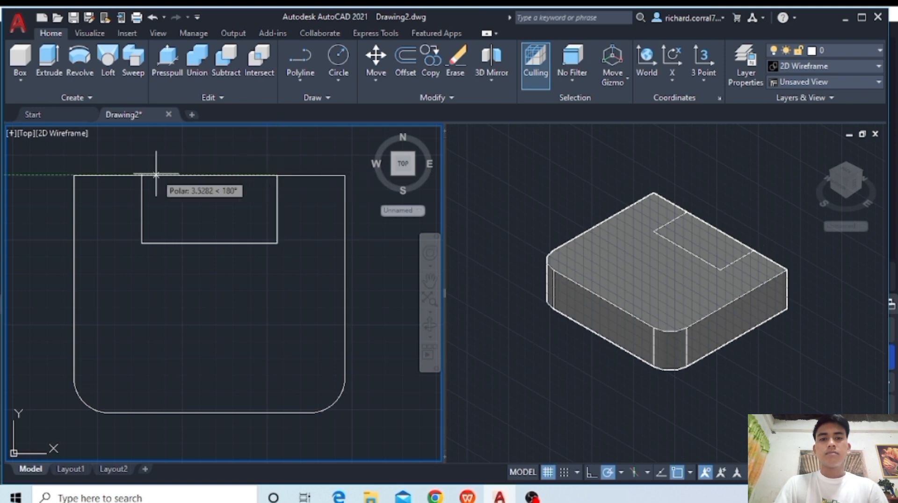
pyautogui.click(142, 176)
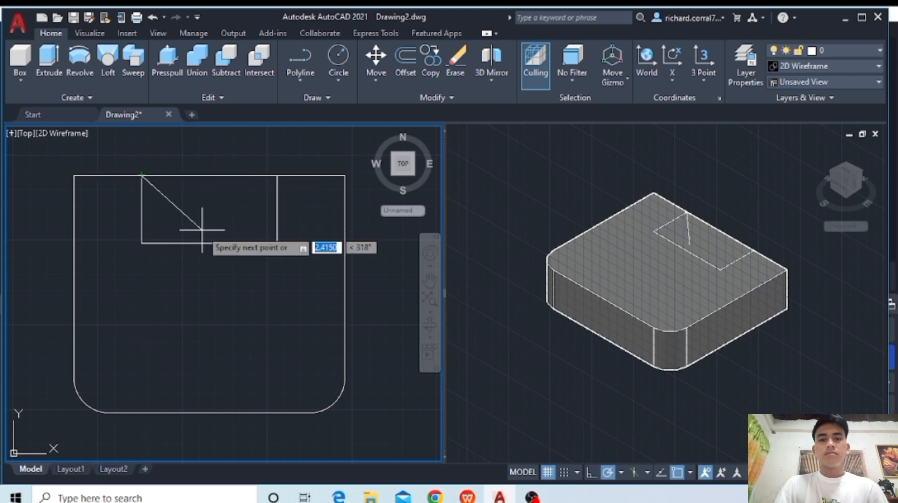
pyautogui.press('Return')
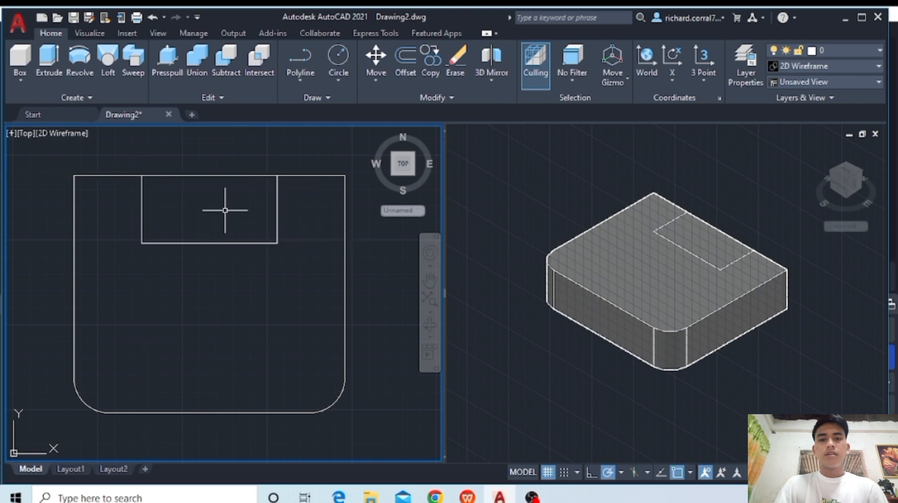
# - Extrude the 4 by 2 rectangle at the plate's back edge by 9 units
pyautogui.click(233, 243)
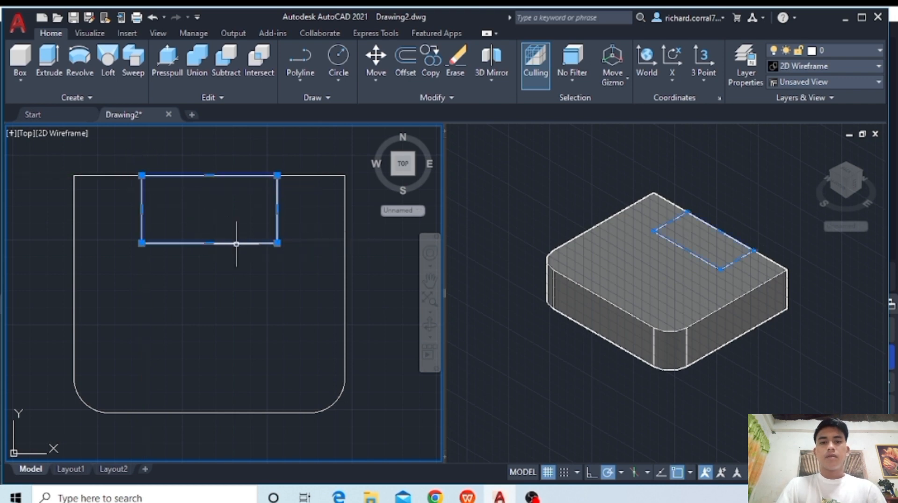
pyautogui.click(41, 67)
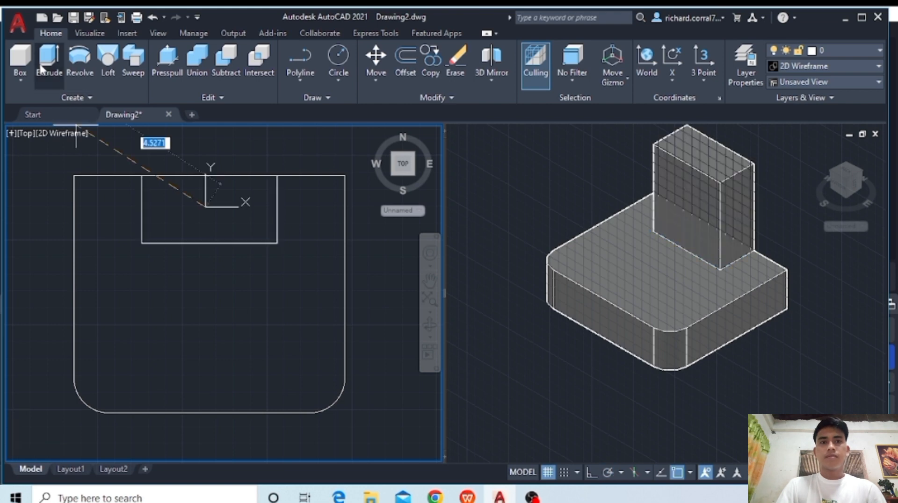
pyautogui.write('9')
pyautogui.press('Return')
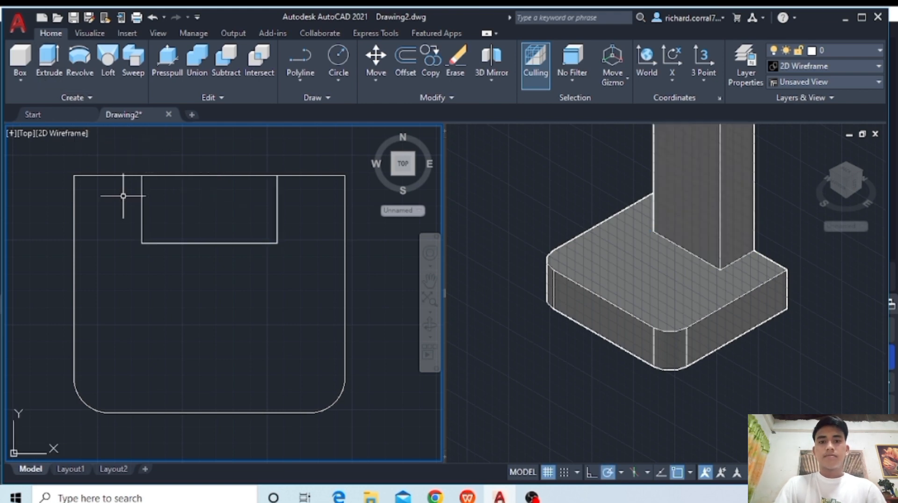
# - In the Front view, move the tall column down 2 units from its bottom midpoint to the midpoint of the plate's lower edge
pyautogui.click(21, 133)
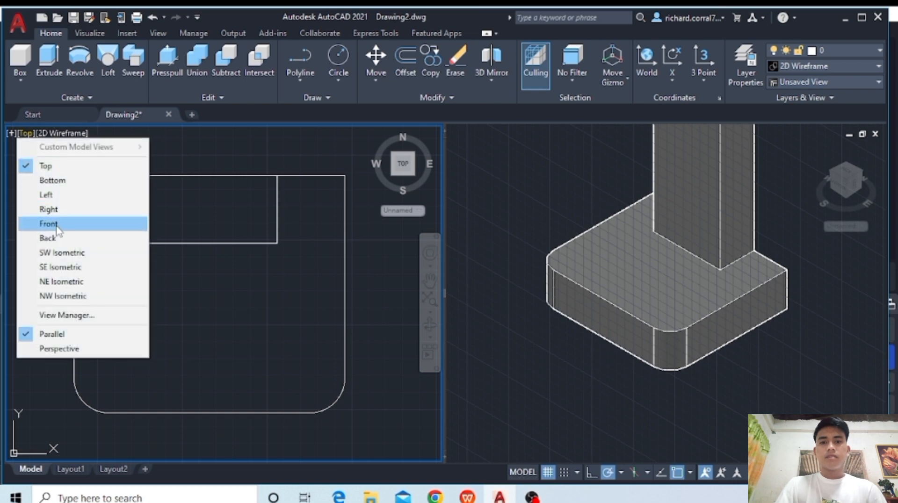
pyautogui.click(52, 222)
pyautogui.moveTo(321, 373)
pyautogui.mouseDown(button='middle')
pyautogui.moveTo(290, 294)
pyautogui.moveTo(192, 182)
pyautogui.moveTo(269, 247)
pyautogui.mouseUp(button='middle')
pyautogui.scroll(2, 267, 245)
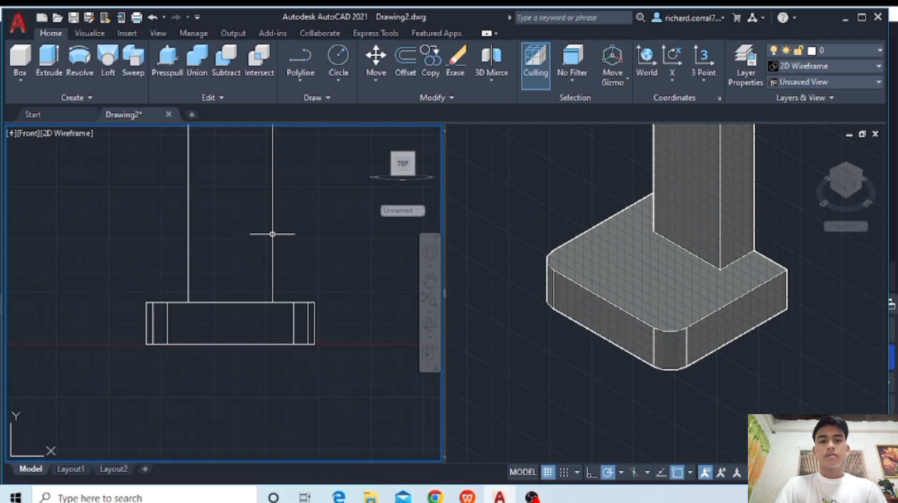
pyautogui.click(272, 234)
pyautogui.write('m')
pyautogui.press('Return')
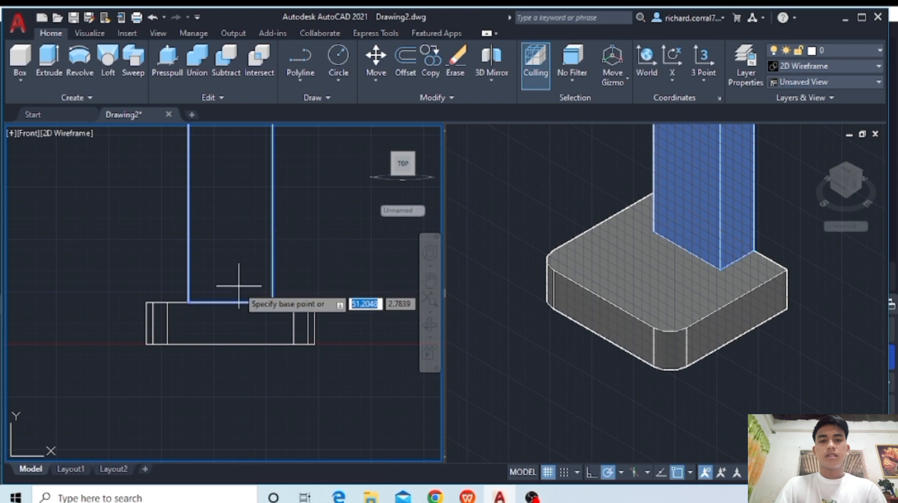
pyautogui.click(224, 302)
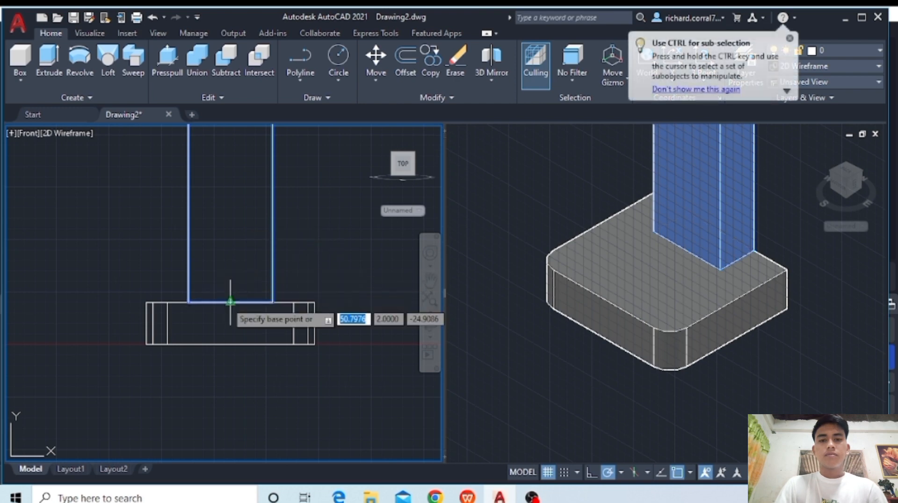
pyautogui.click(224, 344)
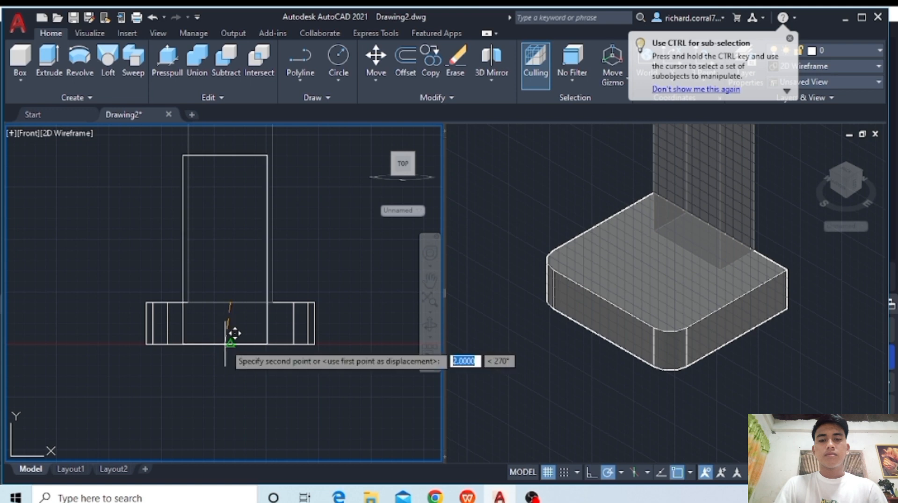
pyautogui.click(231, 303)
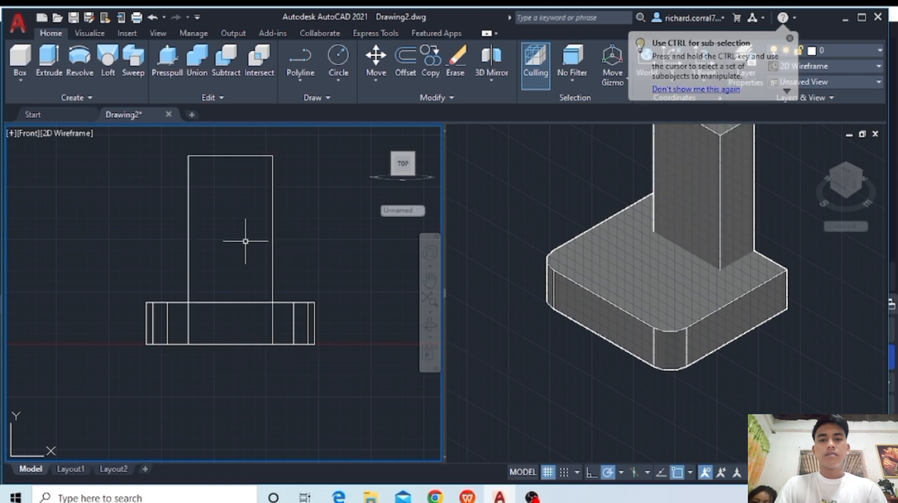
pyautogui.scroll(1, 276, 266)
pyautogui.scroll(1, 277, 267)
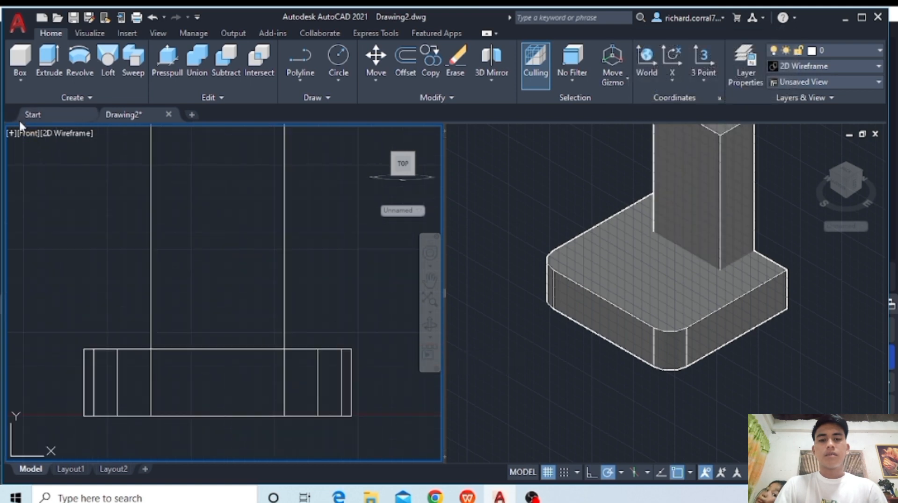
pyautogui.click(29, 133)
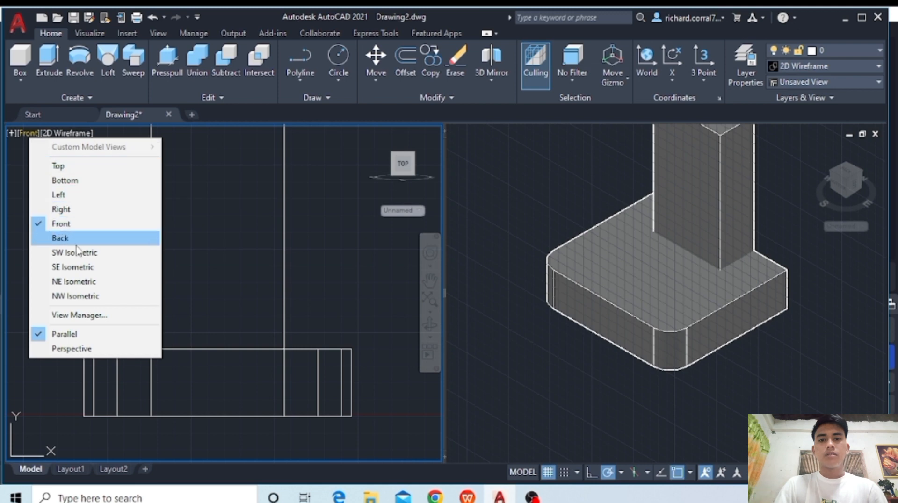
pyautogui.click(61, 239)
pyautogui.moveTo(227, 338); pyautogui.dragTo(340, 200, button='middle')
pyautogui.scroll(4, 236, 259)
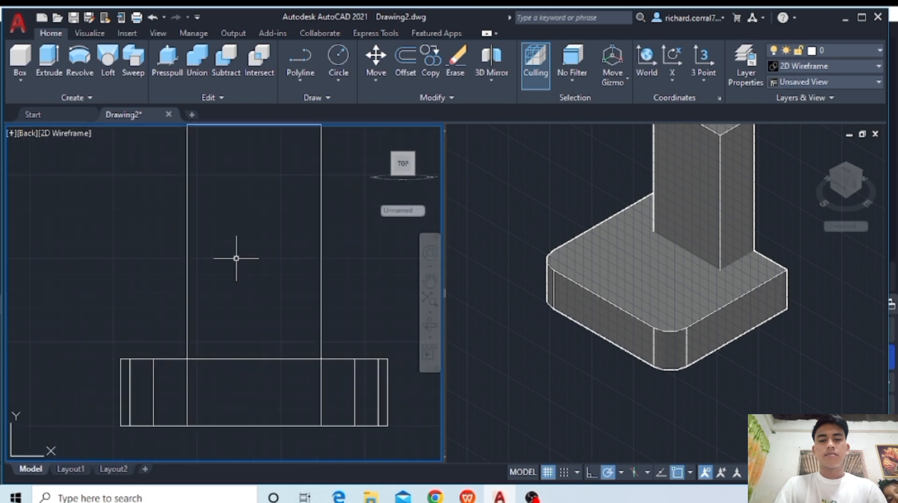
pyautogui.moveTo(228, 266); pyautogui.dragTo(223, 254, button='middle')
pyautogui.click(288, 54)
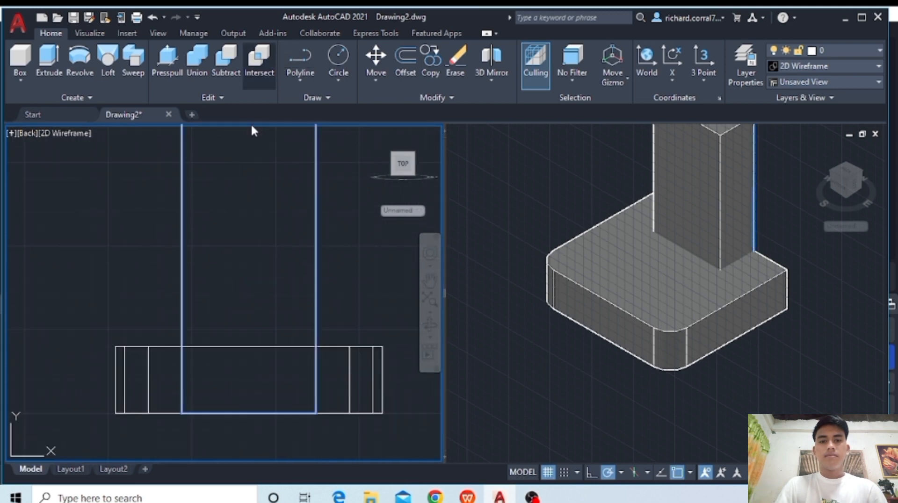
pyautogui.click(116, 347)
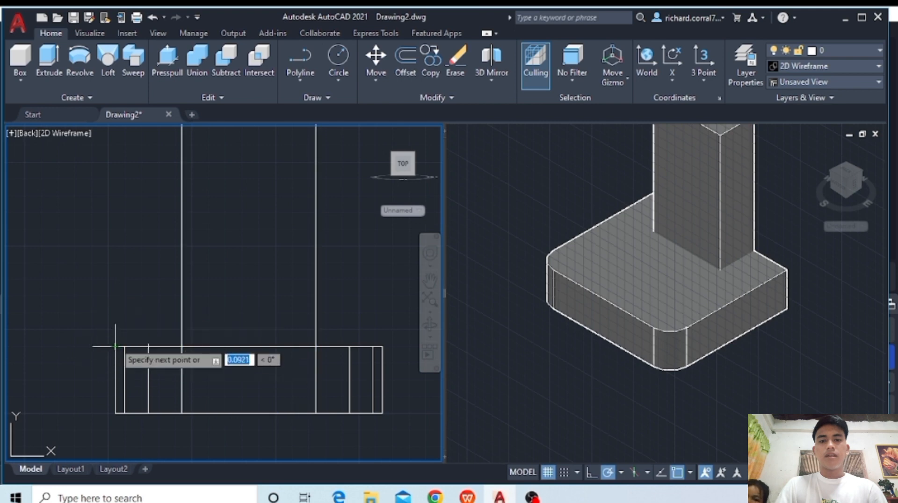
pyautogui.press('Escape')
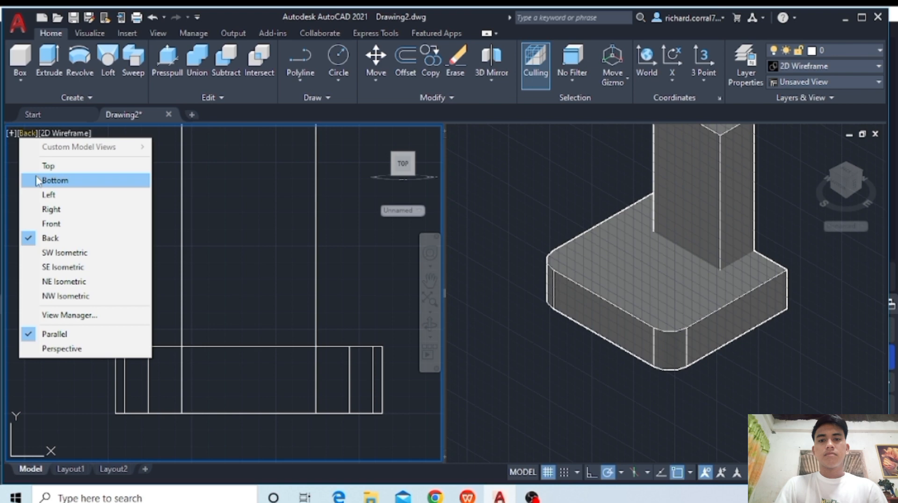
# - In the Front view, draw a closed 2 by 2 polyline square on the plate's top edge, between the column and the plate's right end
pyautogui.click(54, 224)
pyautogui.moveTo(277, 397); pyautogui.dragTo(213, 281, button='middle')
pyautogui.scroll(4, 262, 294)
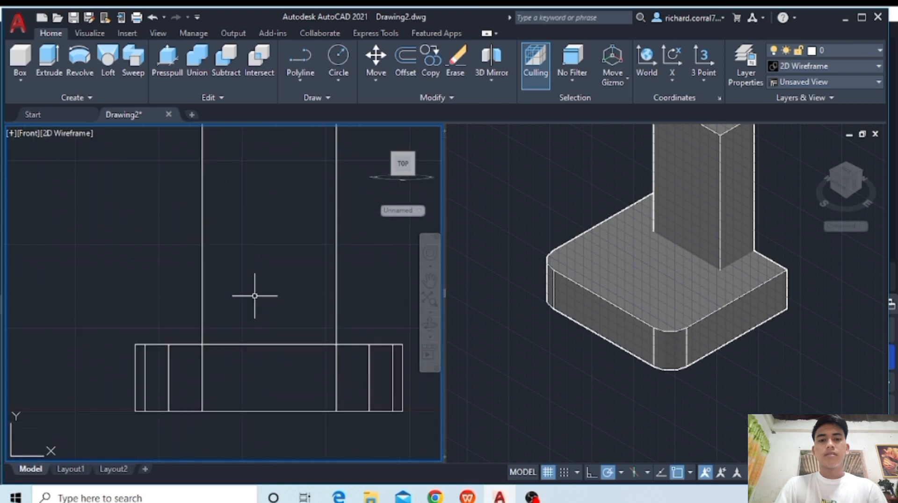
pyautogui.click(313, 57)
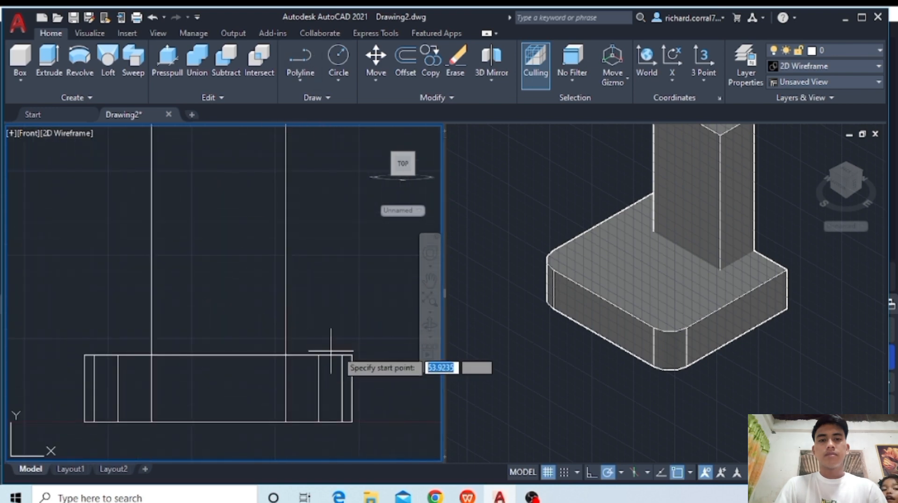
pyautogui.click(353, 356)
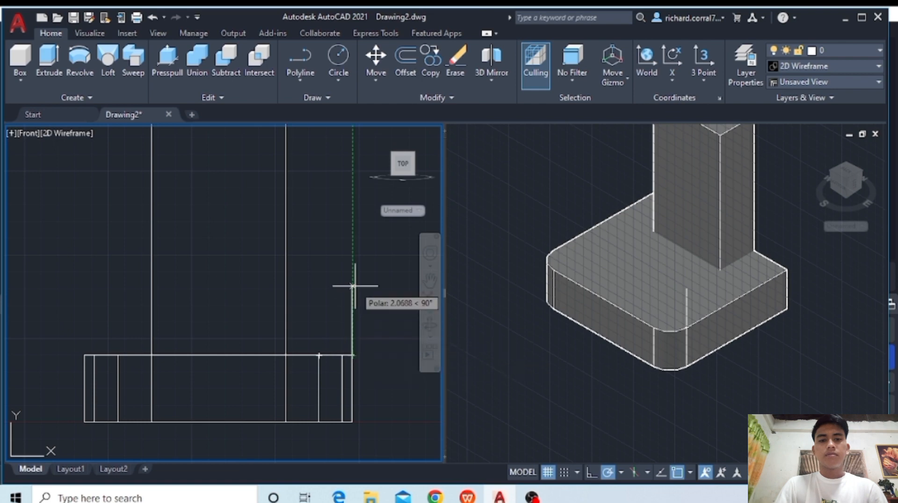
pyautogui.click(353, 287)
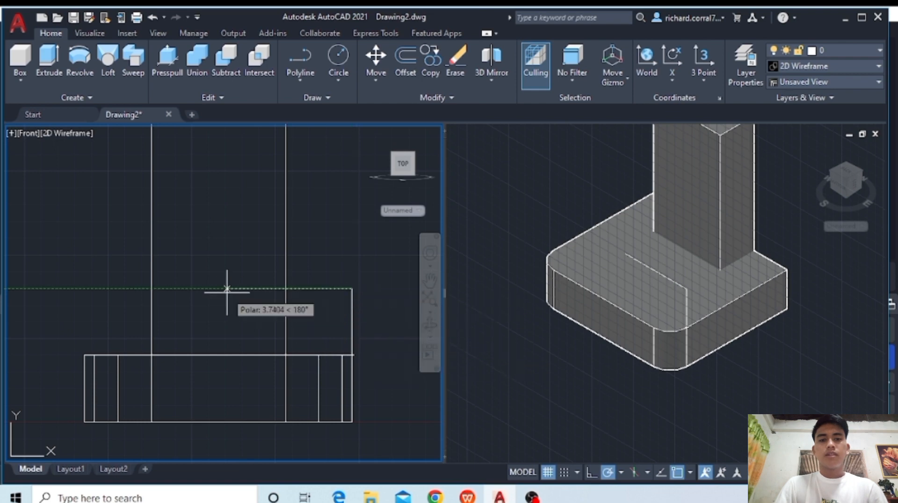
pyautogui.write('2')
pyautogui.press('Return')
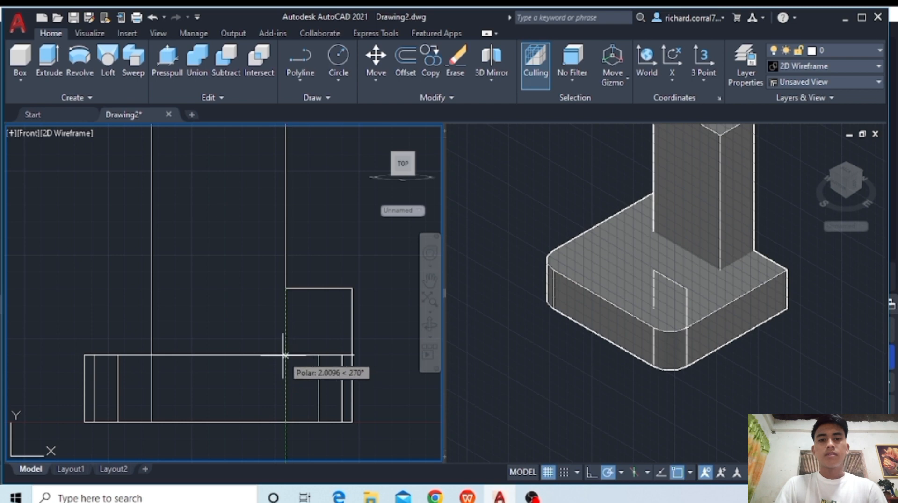
pyautogui.write('2')
pyautogui.press('Return')
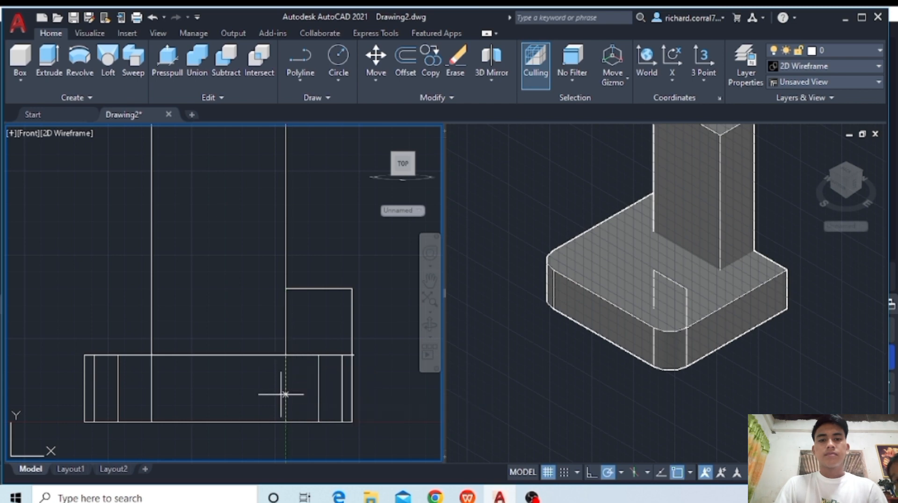
pyautogui.click(354, 358)
pyautogui.press('Return')
pyautogui.click(344, 291)
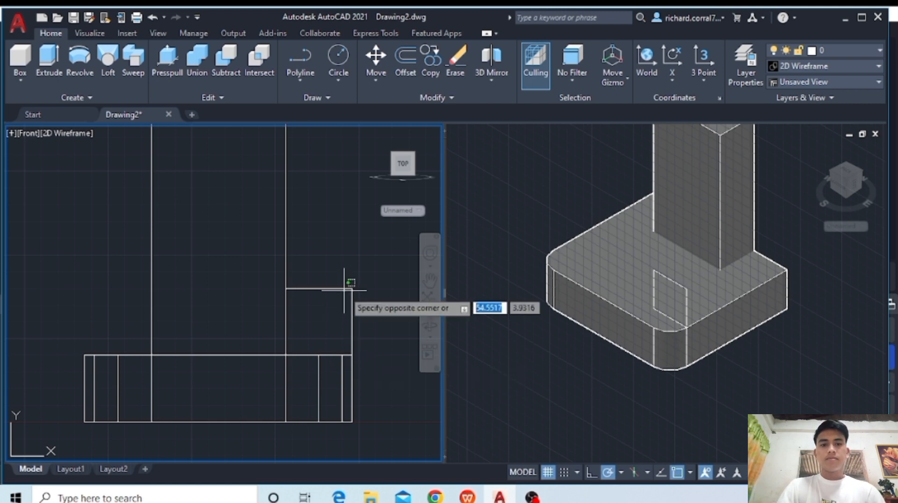
pyautogui.click(344, 290)
pyautogui.click(338, 288)
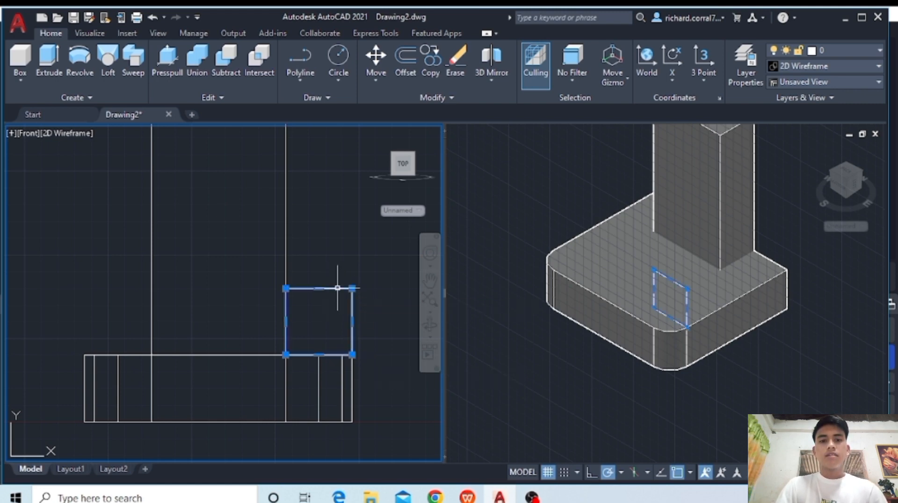
pyautogui.press('Escape')
# - Draw a matching closed 2 by 2 polyline square on the plate's top edge, between its left end and the column
pyautogui.click(293, 59)
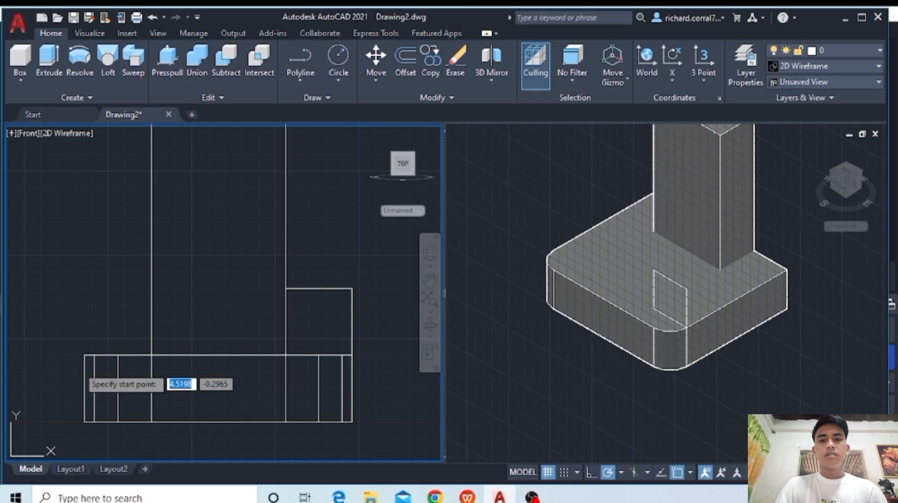
pyautogui.click(85, 355)
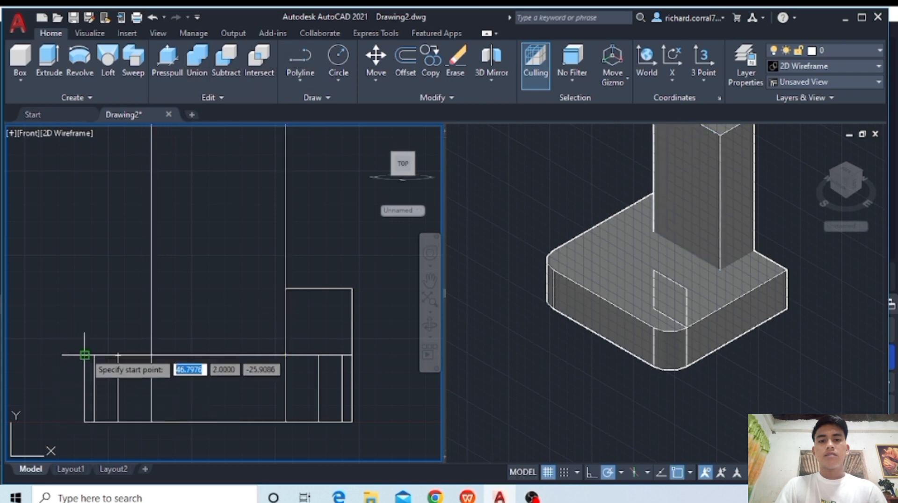
pyautogui.click(85, 288)
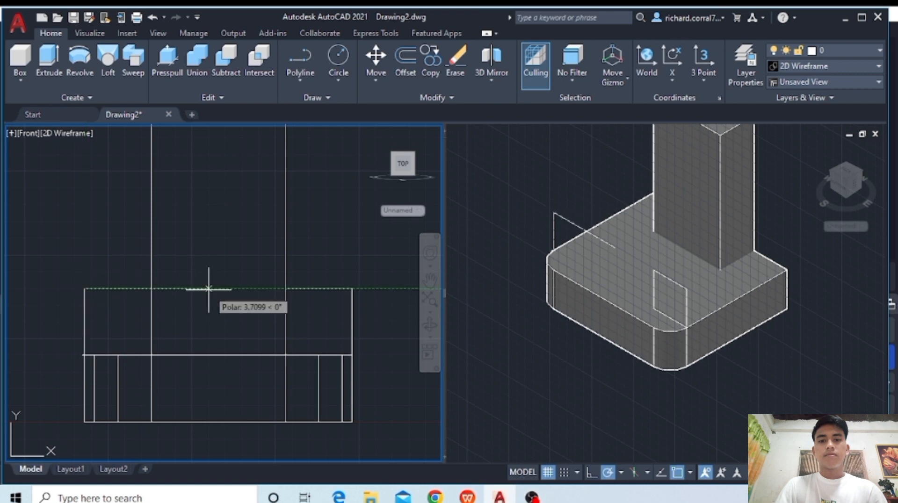
pyautogui.write('2')
pyautogui.press('Return')
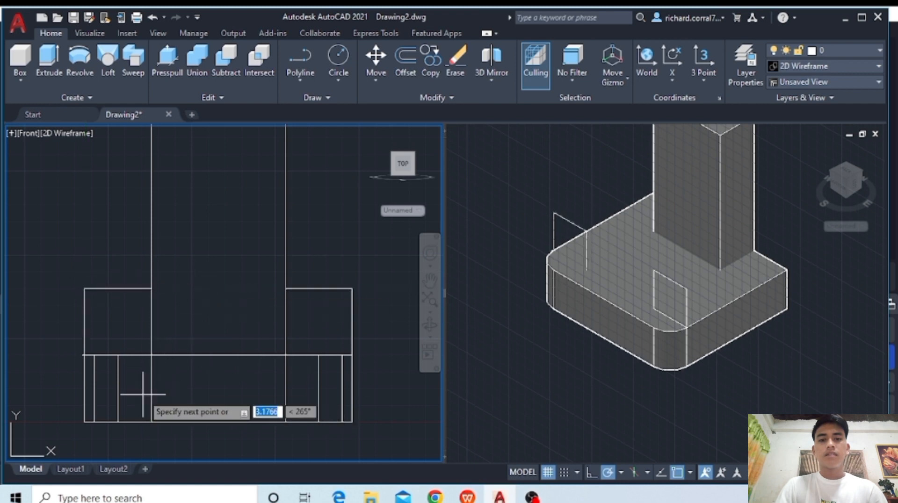
pyautogui.write('2')
pyautogui.press('Return')
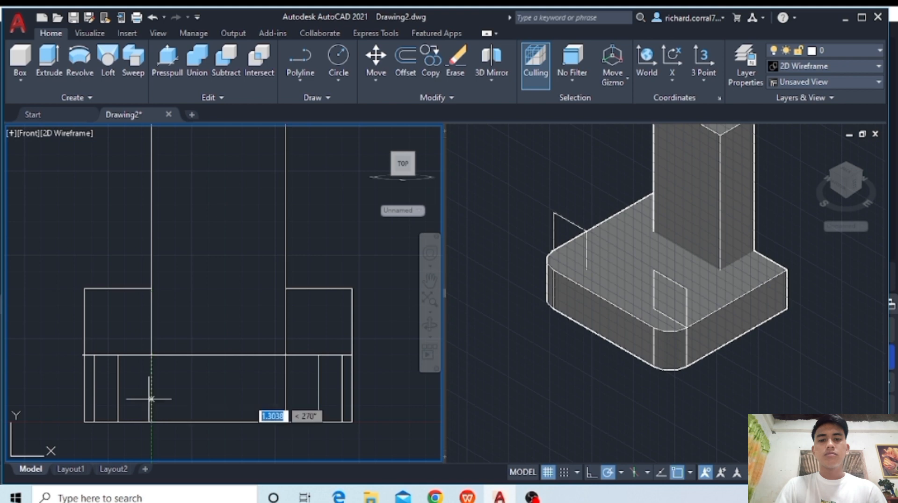
pyautogui.click(85, 355)
pyautogui.press('Return')
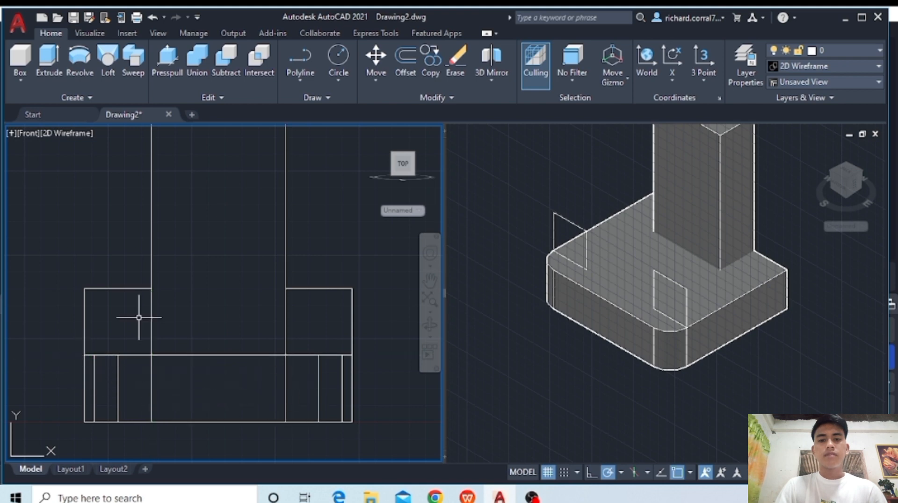
pyautogui.click(124, 285)
pyautogui.click(131, 290)
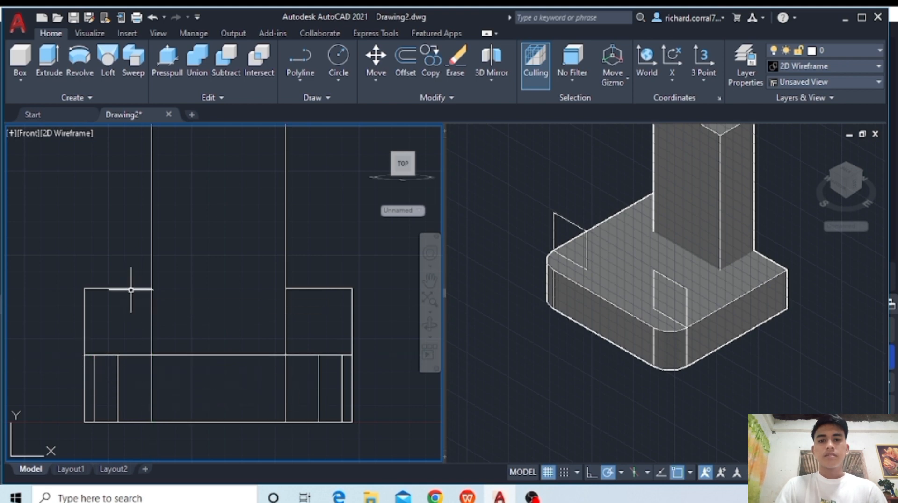
# - In the Top view, move both squares back from the left square's inner end to the column's front left corner
pyautogui.click(24, 133)
pyautogui.click(52, 164)
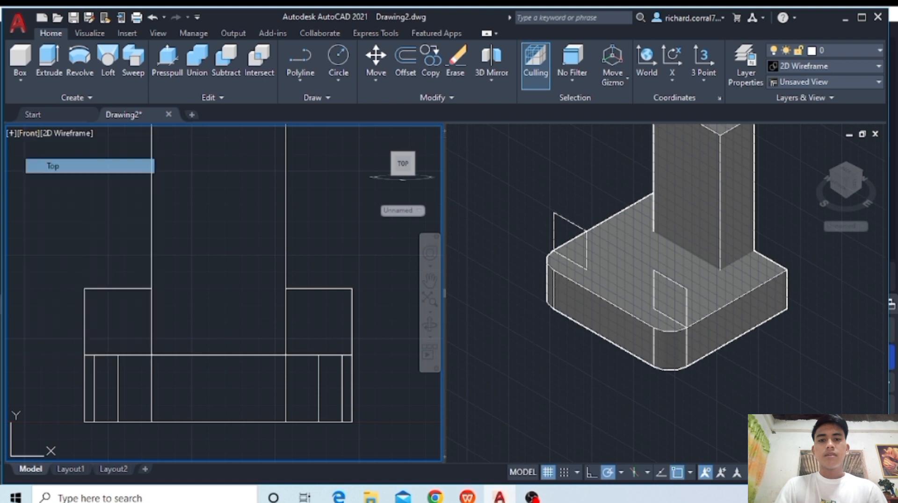
pyautogui.moveTo(287, 308); pyautogui.dragTo(305, 393, button='middle')
pyautogui.scroll(2, 298, 367)
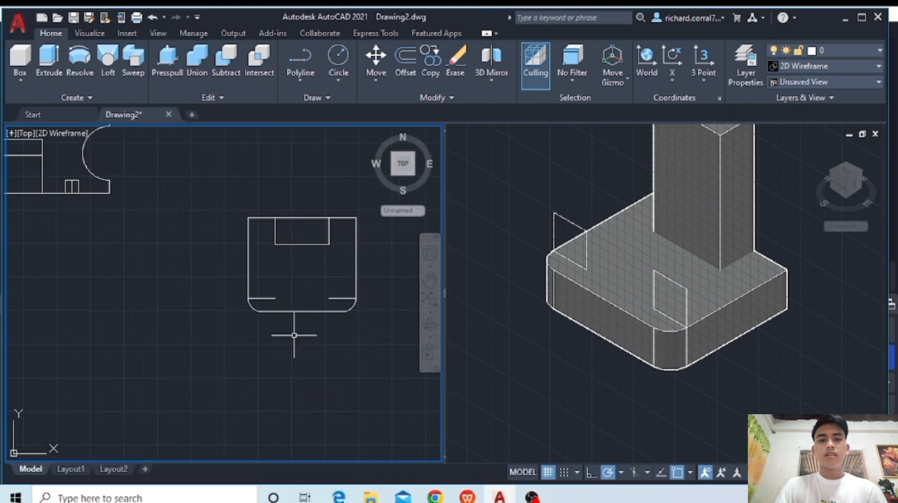
pyautogui.moveTo(295, 335); pyautogui.dragTo(292, 389, button='middle')
pyautogui.scroll(2, 292, 376)
pyautogui.click(268, 331)
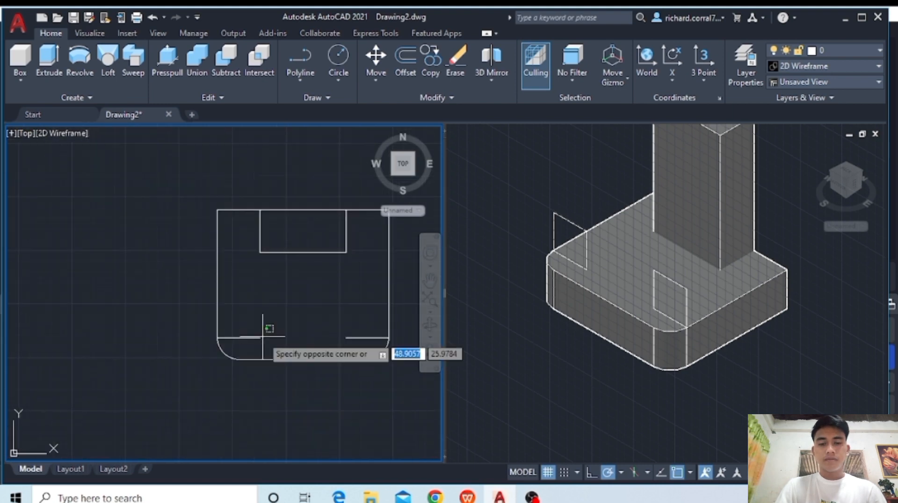
pyautogui.click(262, 336)
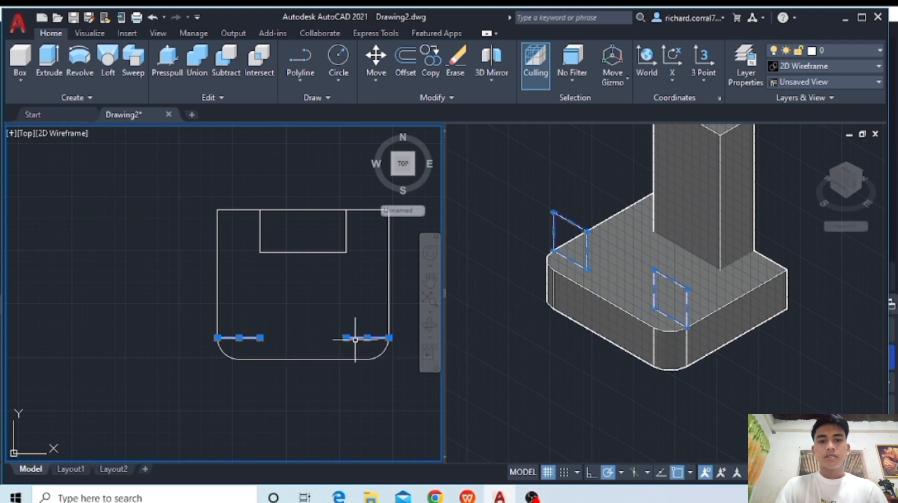
pyautogui.write('m')
pyautogui.press('Return')
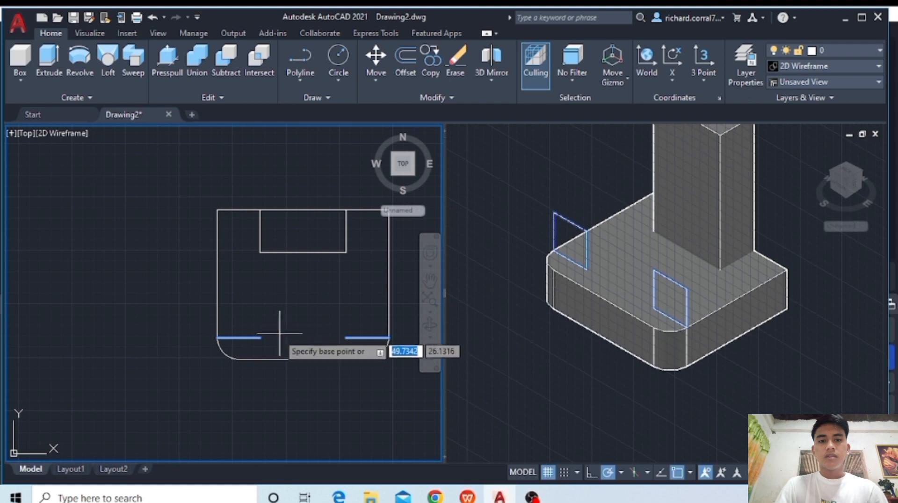
pyautogui.click(260, 336)
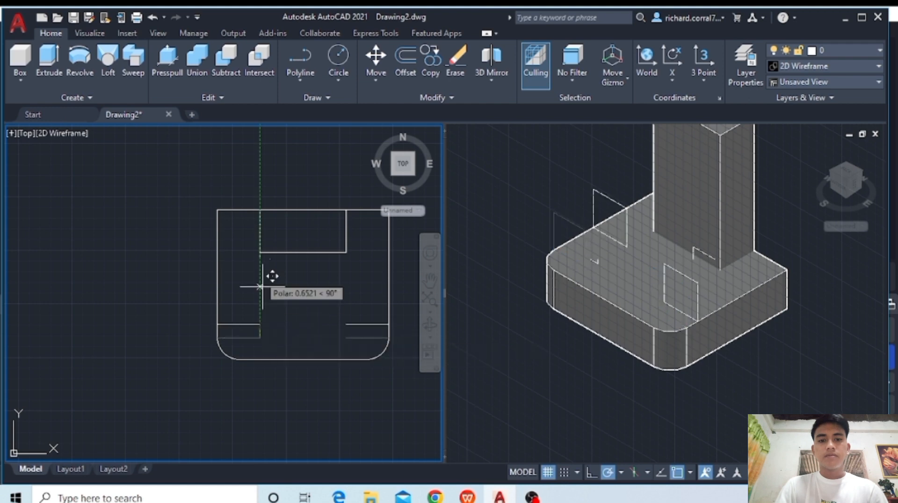
pyautogui.click(260, 253)
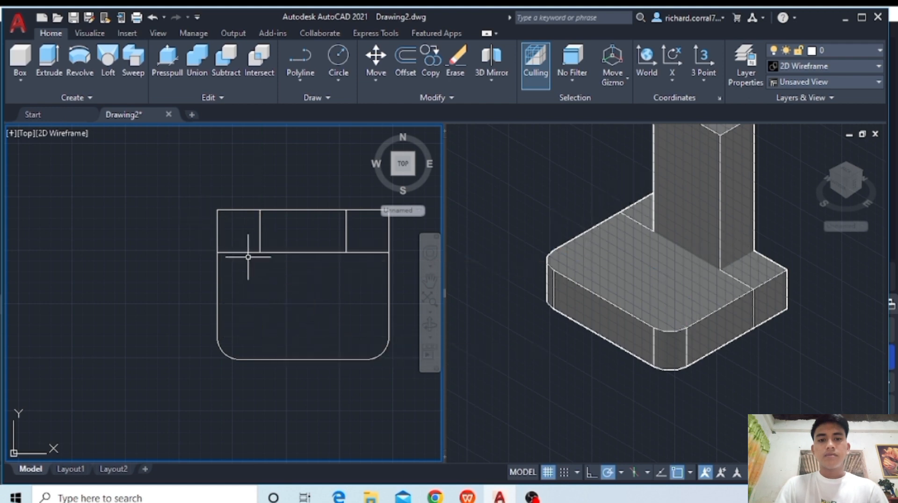
# - In the Front view, move both squares up from the plate's bottom edge so they stand on its top edge
pyautogui.click(28, 133)
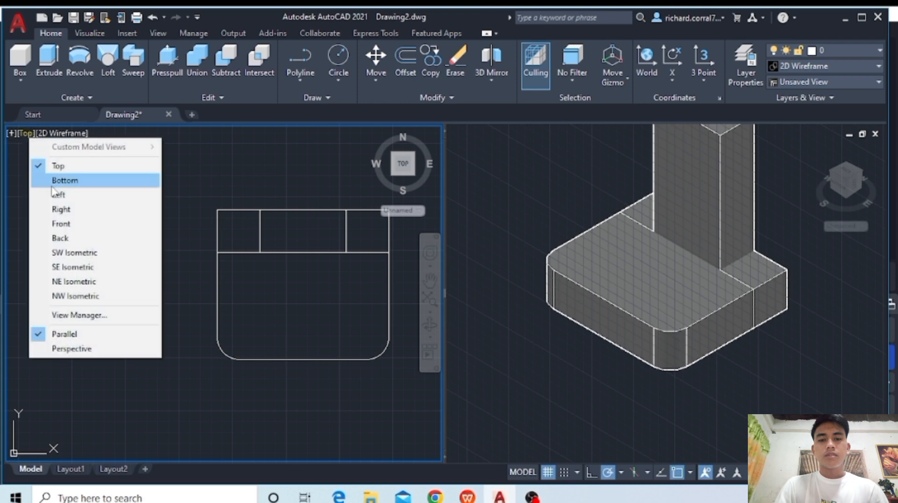
pyautogui.click(67, 225)
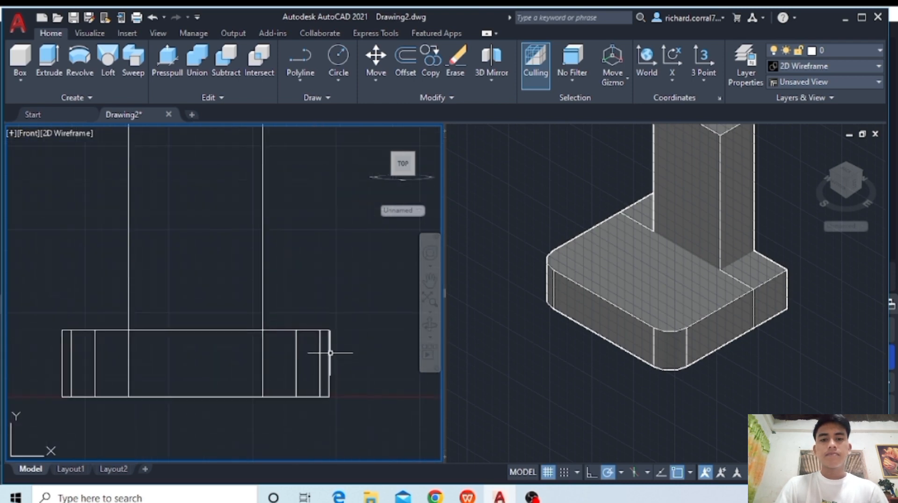
pyautogui.click(330, 353)
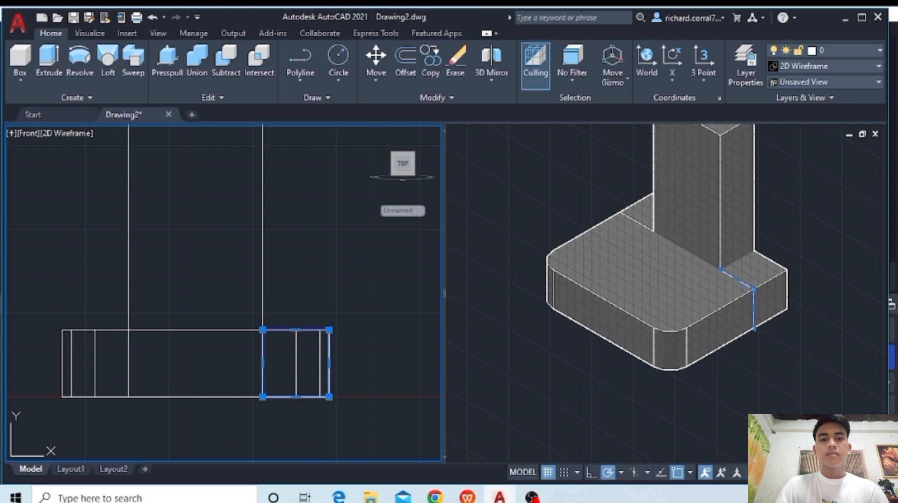
pyautogui.click(63, 353)
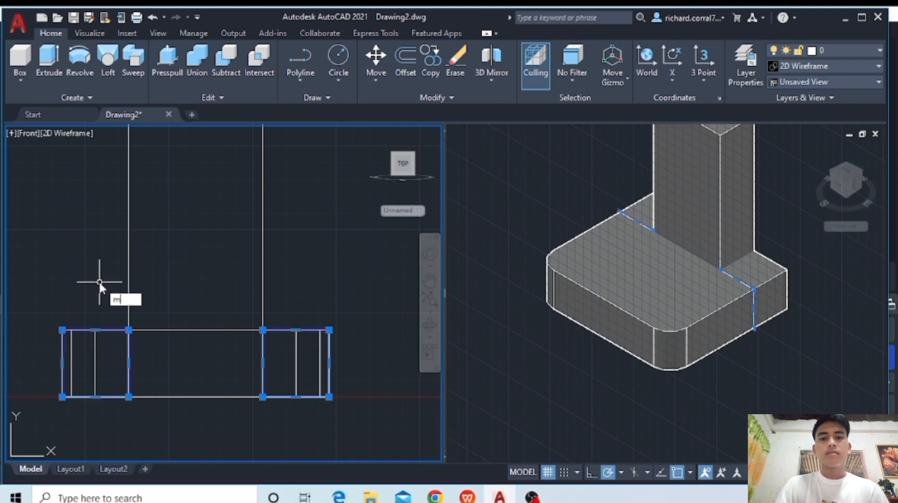
pyautogui.write('m')
pyautogui.press('Return')
pyautogui.click(262, 396)
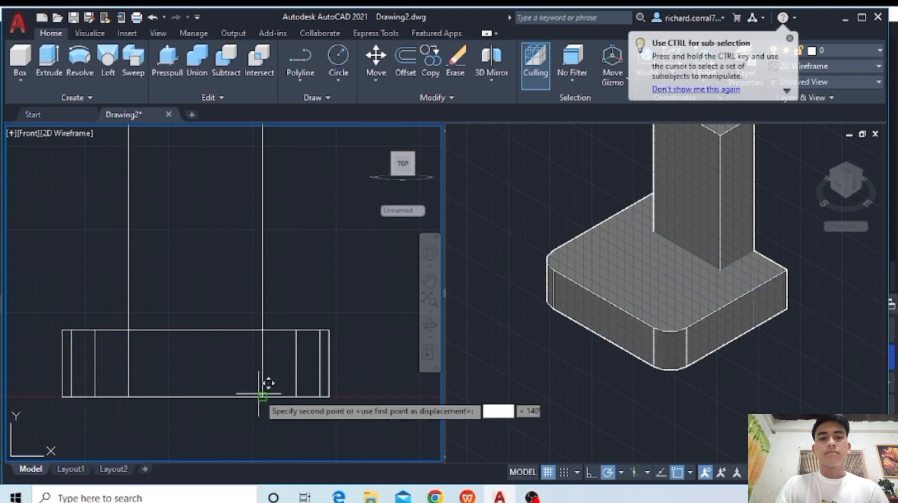
pyautogui.click(267, 329)
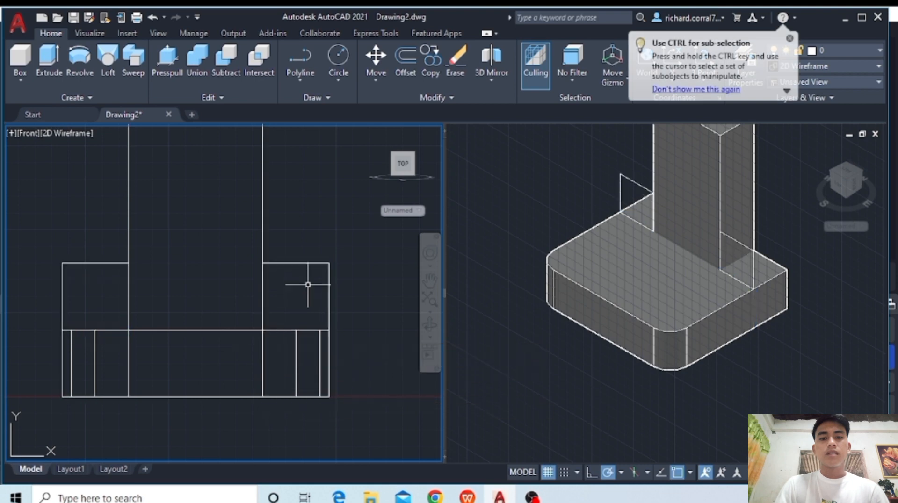
# - Draw a circle of radius 2 centred on each square's outer upper corner, reaching the adjacent side of the column
pyautogui.click(338, 55)
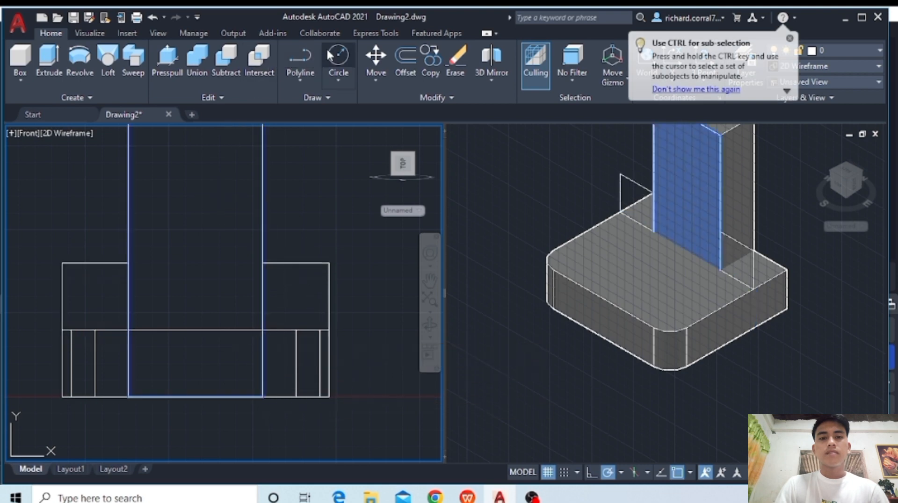
pyautogui.click(62, 263)
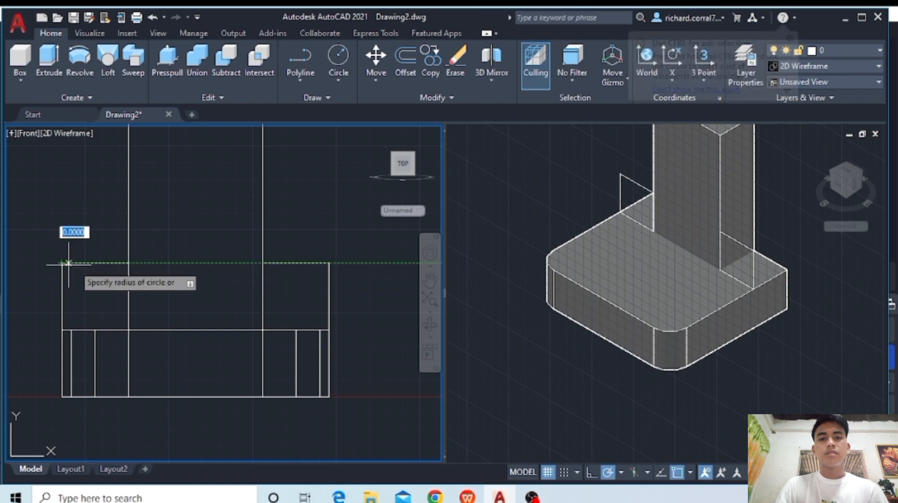
pyautogui.click(129, 263)
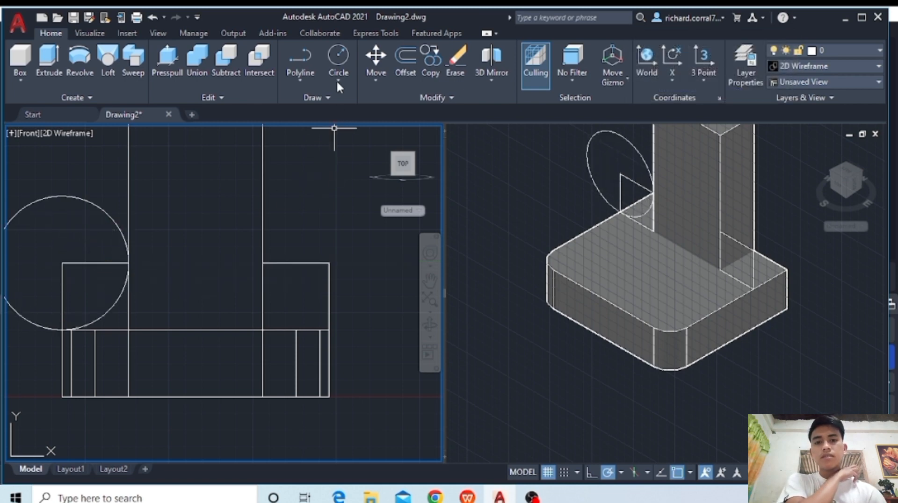
pyautogui.click(340, 54)
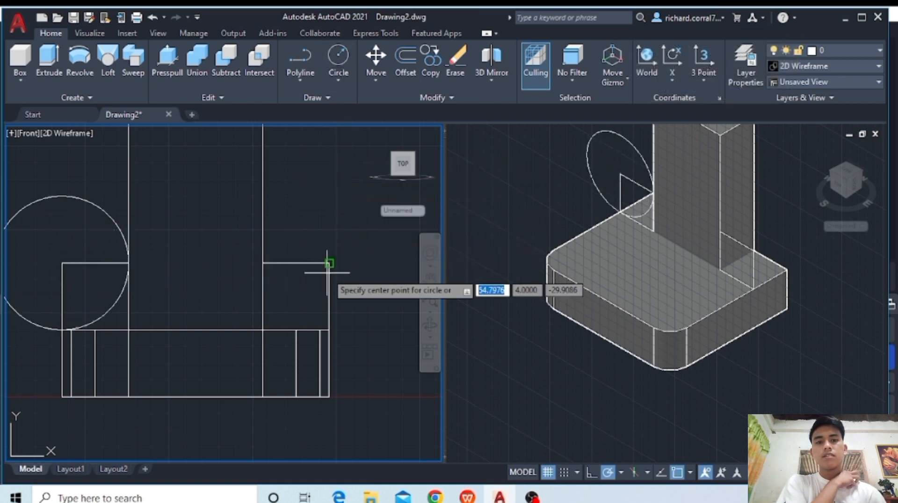
pyautogui.click(330, 263)
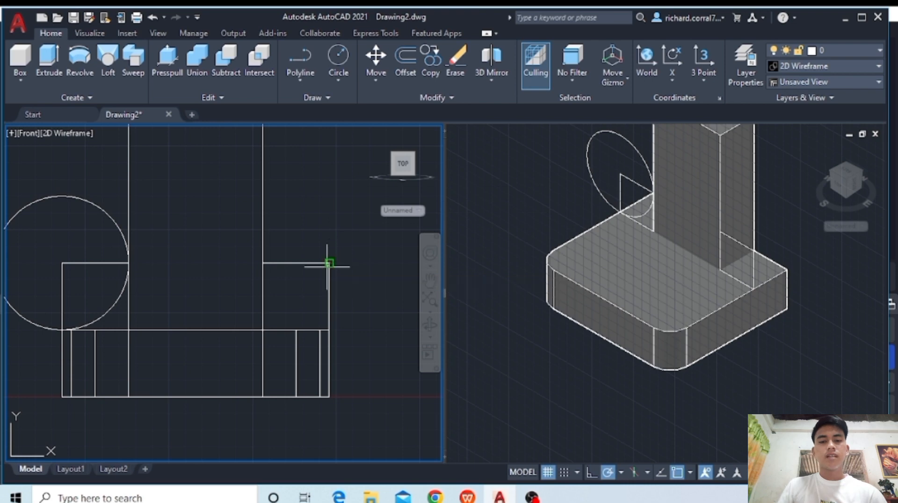
pyautogui.click(262, 264)
pyautogui.moveTo(181, 214); pyautogui.dragTo(218, 271, button='middle')
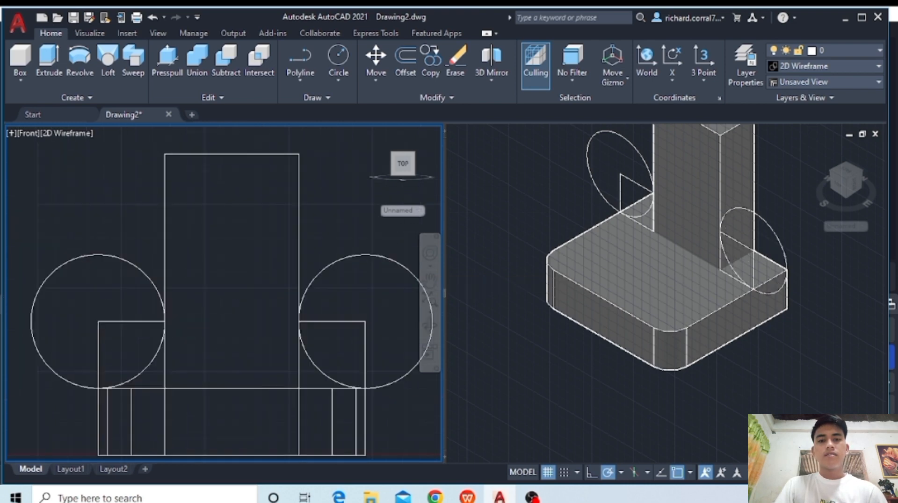
pyautogui.scroll(-1, 216, 271)
pyautogui.scroll(1, 217, 272)
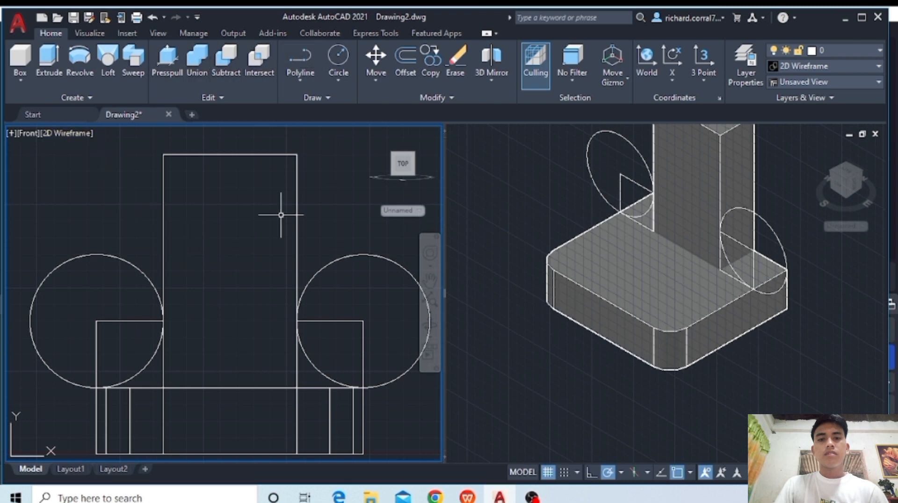
# - Extrude both circles and both squares beside the column backward to match the column's depth
pyautogui.click(49, 59)
pyautogui.click(113, 256)
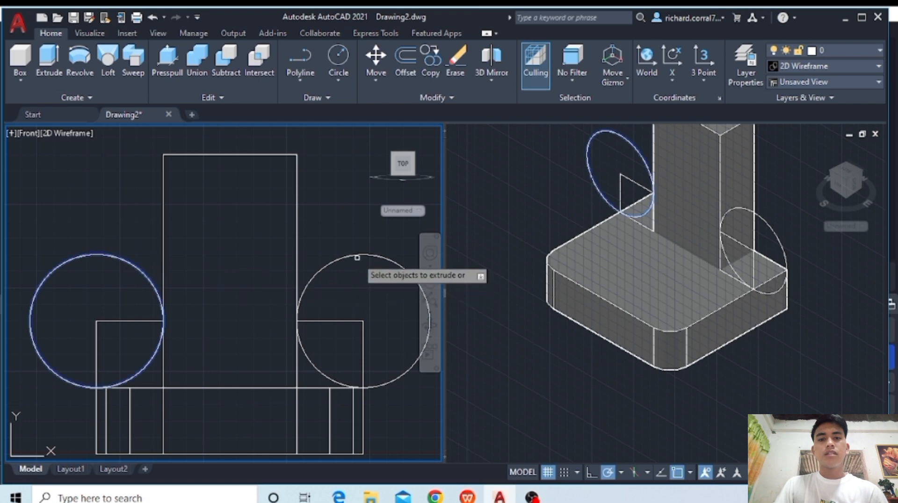
pyautogui.click(361, 255)
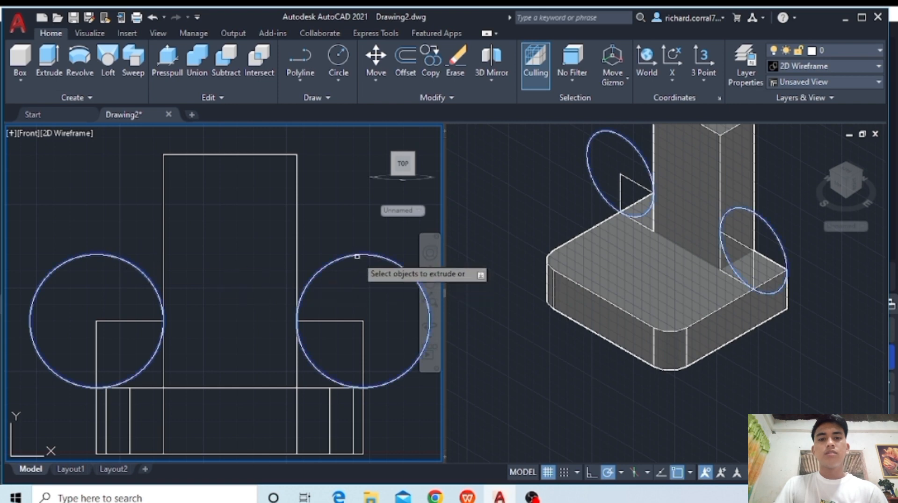
pyautogui.click(349, 330)
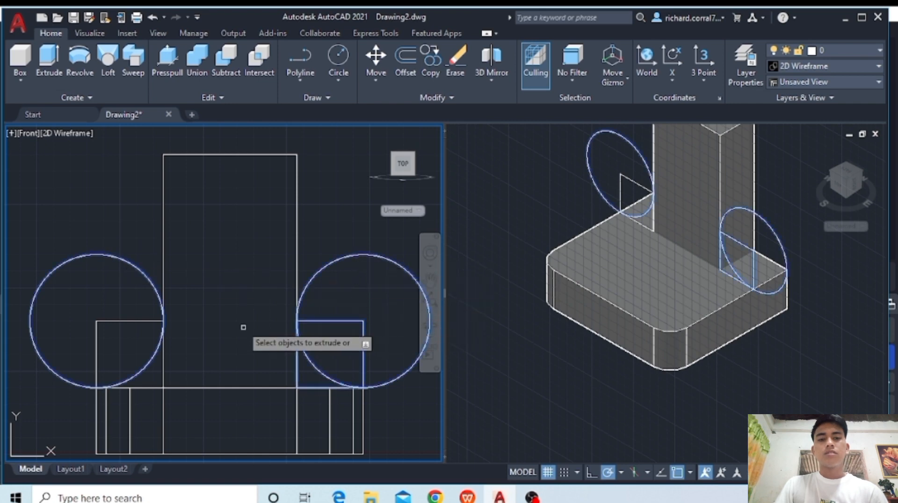
pyautogui.click(144, 323)
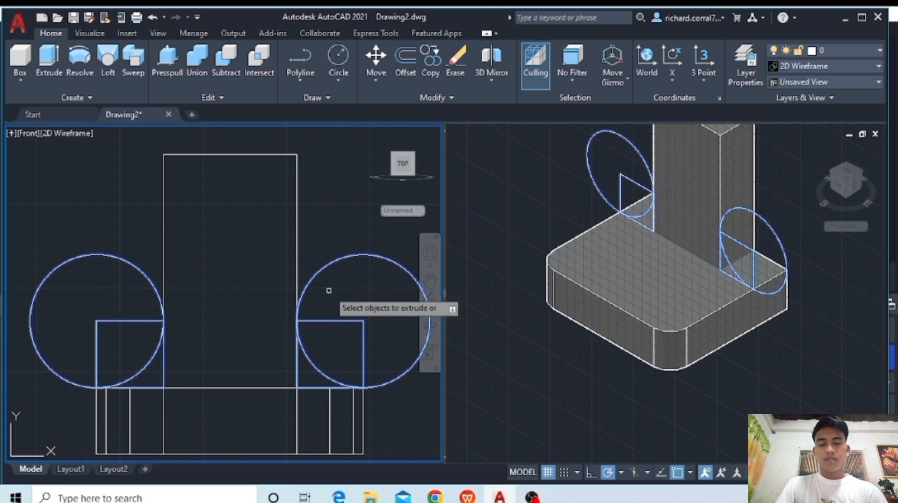
pyautogui.press('Return')
pyautogui.click(702, 281)
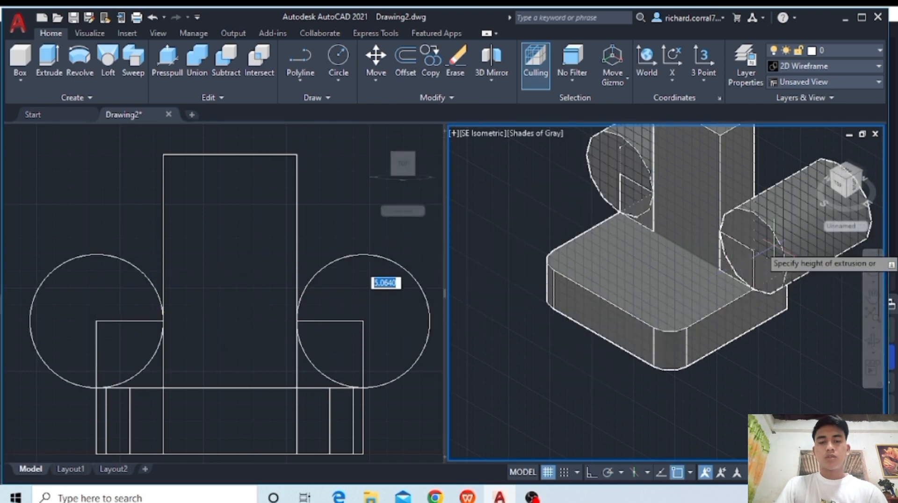
pyautogui.press('Return')
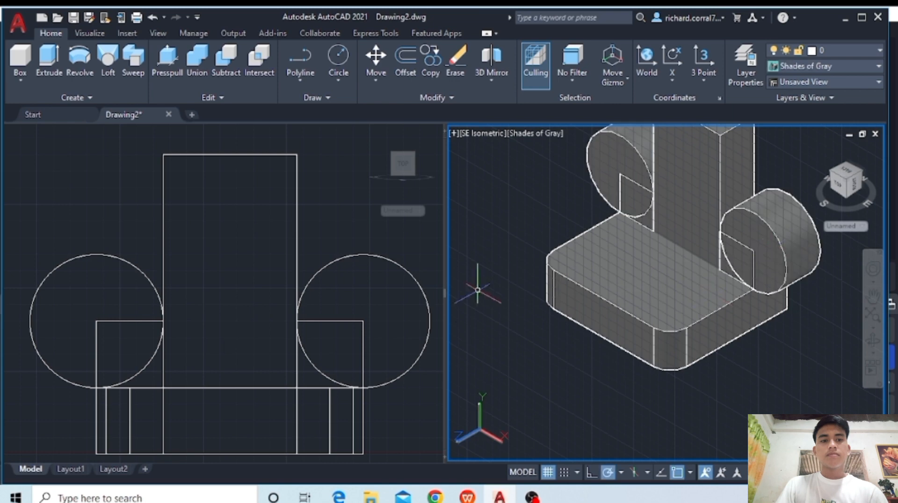
# - Subtract the two cylinders from the two square blocks to leave concave curved supports on both sides of the column
pyautogui.click(233, 63)
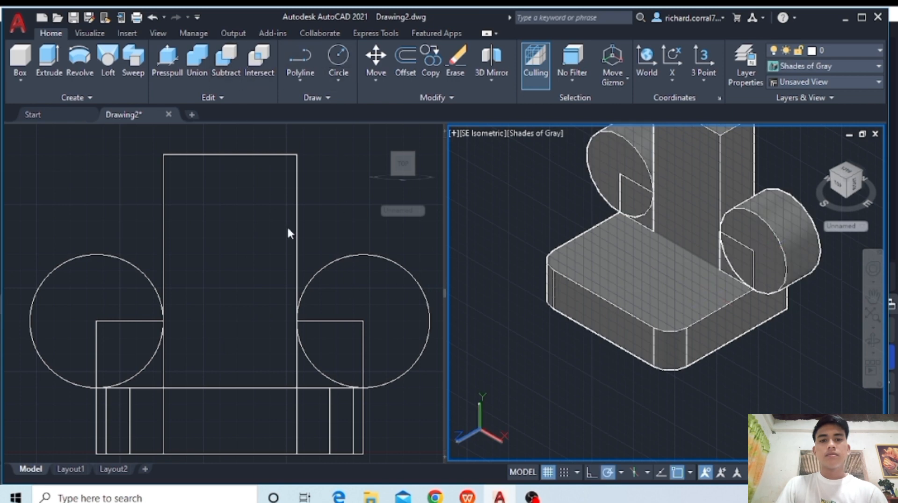
pyautogui.click(332, 315)
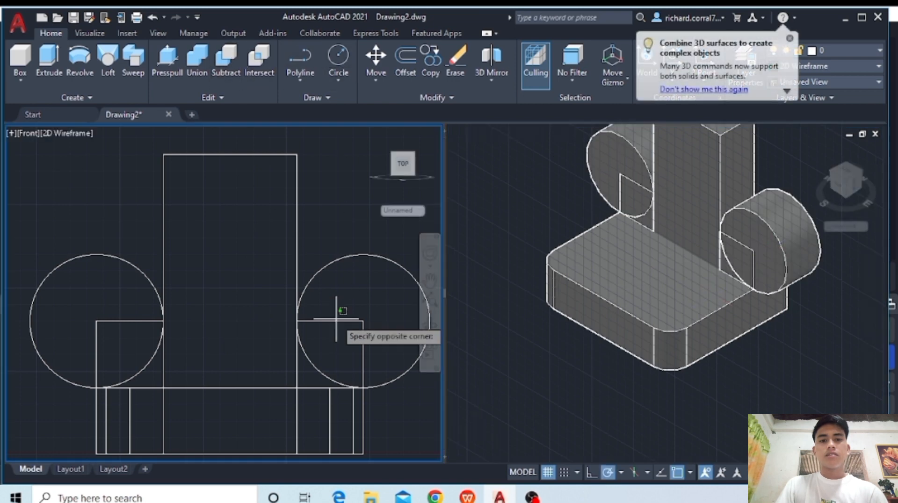
pyautogui.click(328, 321)
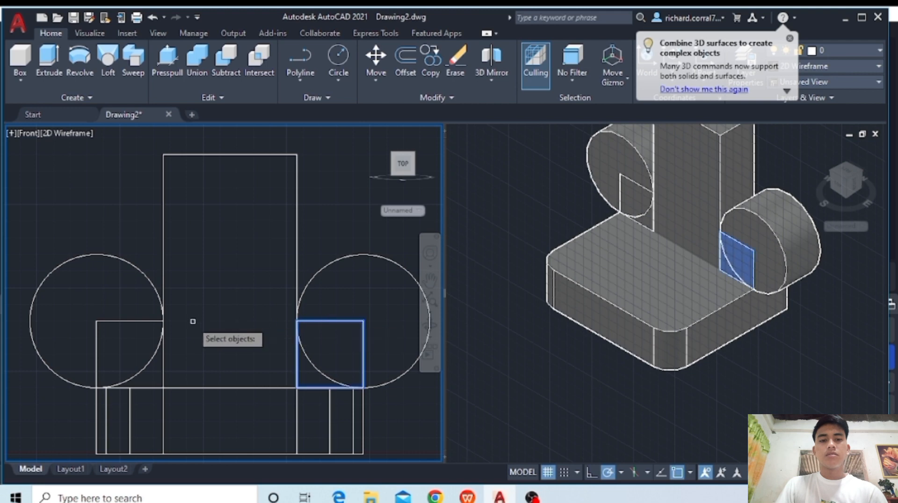
pyautogui.click(158, 321)
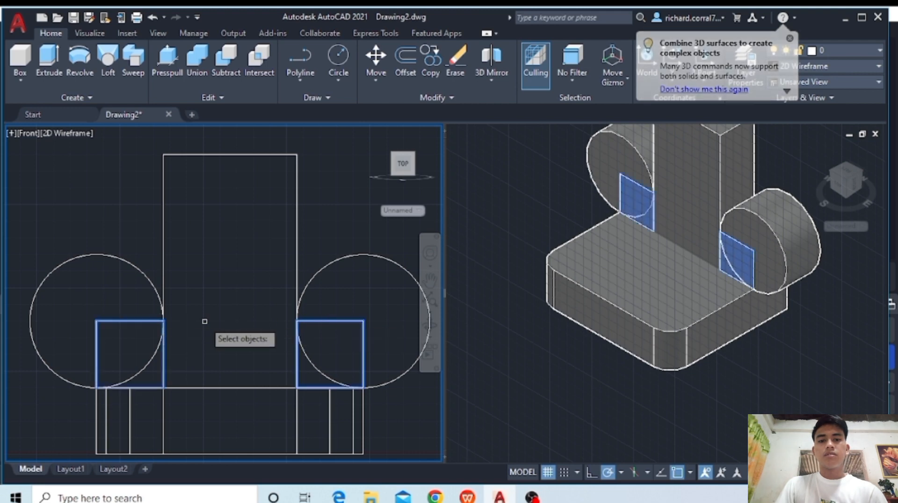
pyautogui.press('Return')
pyautogui.click(147, 277)
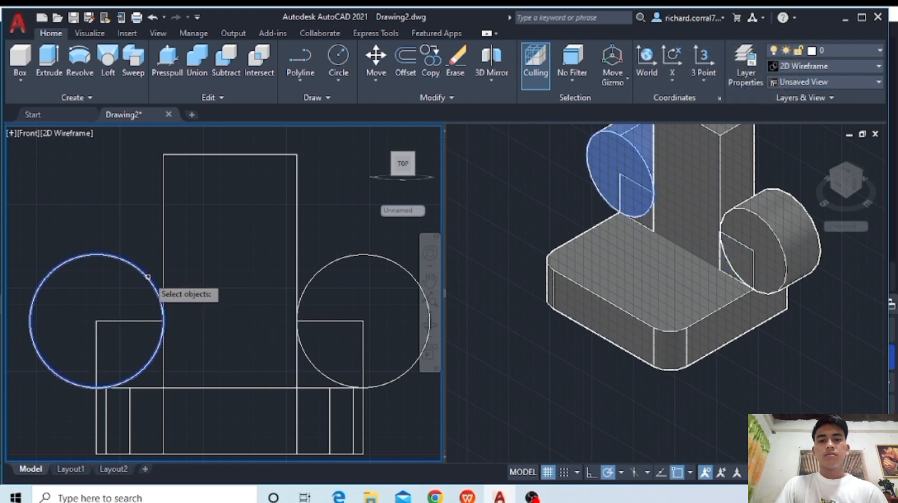
pyautogui.click(320, 267)
pyautogui.press('Return')
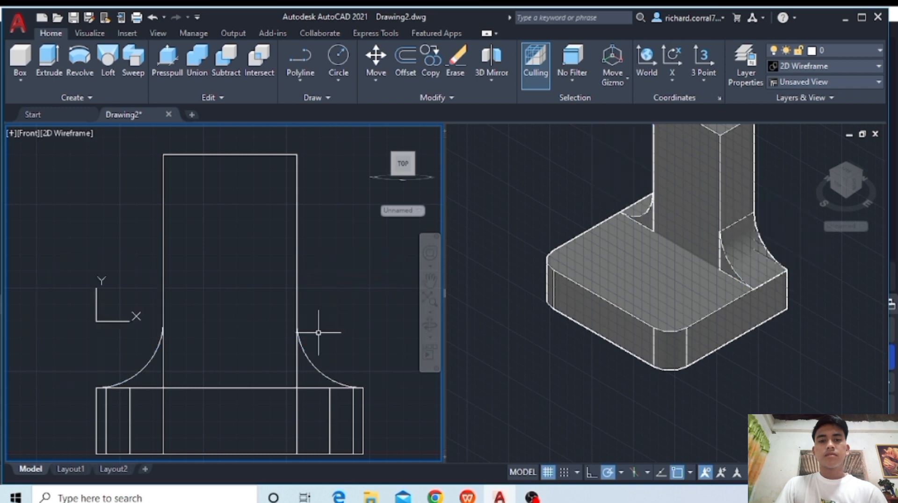
# - Union the column, the curved supports and the filleted base plate into one solid
pyautogui.click(198, 61)
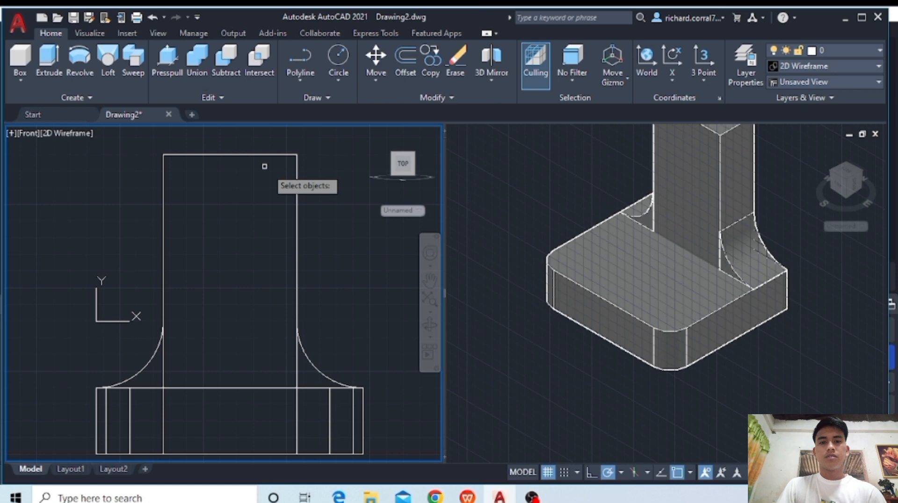
pyautogui.click(297, 216)
pyautogui.click(306, 354)
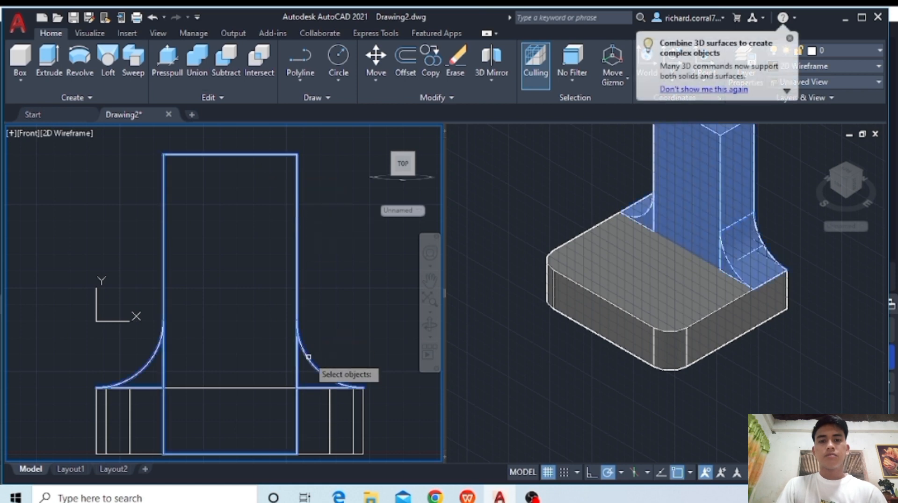
pyautogui.click(196, 388)
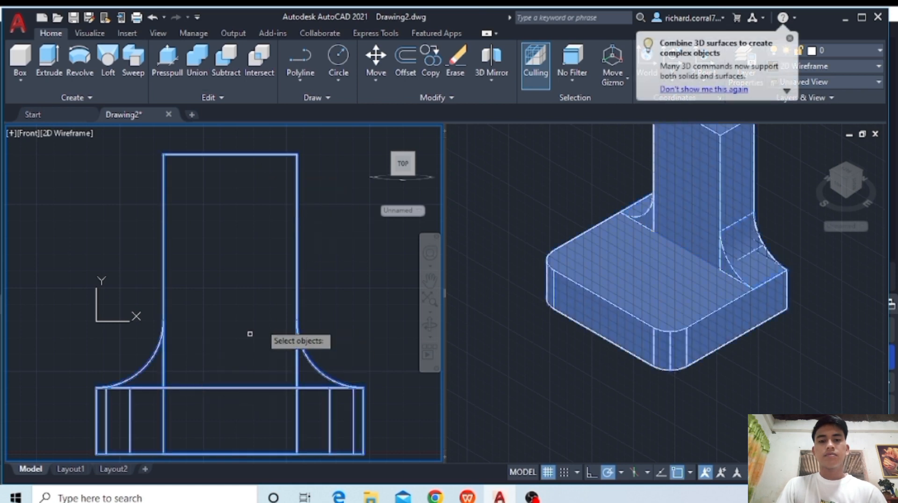
pyautogui.press('Return')
# - Draw two concentric circles centred on the midpoint of the column's top edge, one reaching its corner and one of radius 1
pyautogui.moveTo(248, 280); pyautogui.dragTo(258, 335, button='middle')
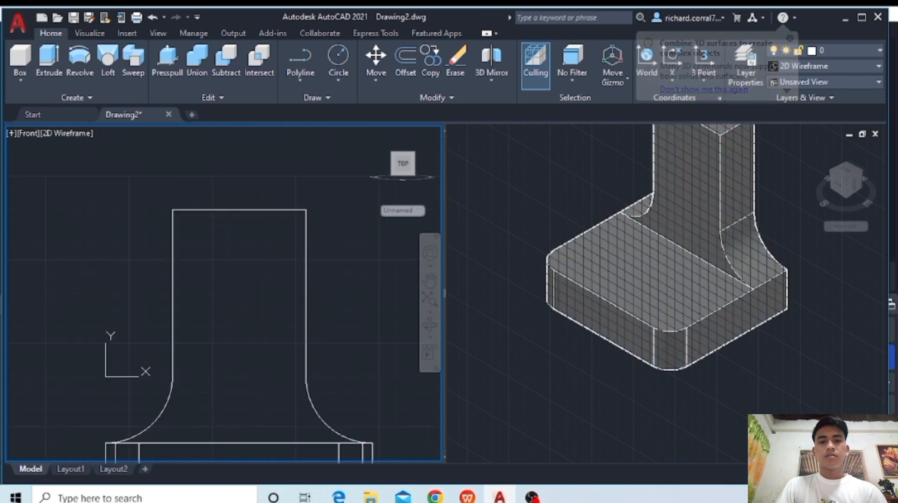
pyautogui.click(331, 60)
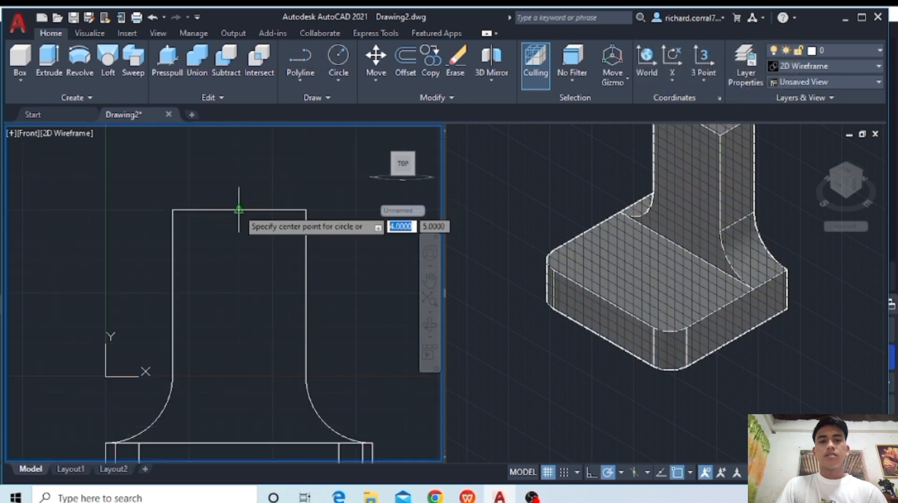
pyautogui.click(239, 211)
pyautogui.click(306, 210)
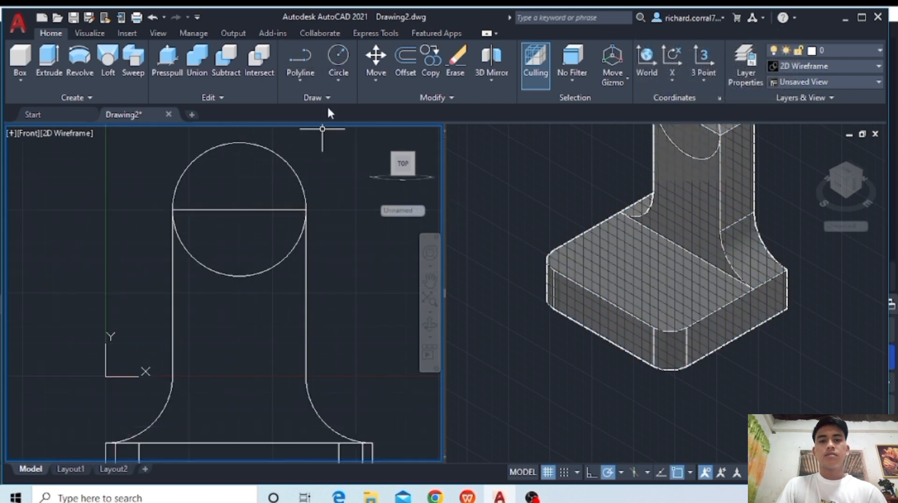
pyautogui.click(338, 56)
pyautogui.click(238, 210)
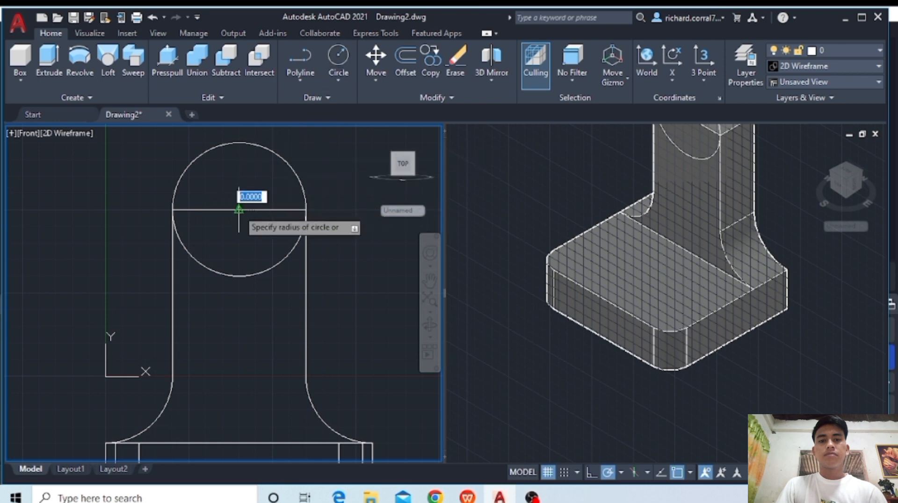
pyautogui.write('1')
pyautogui.press('Return')
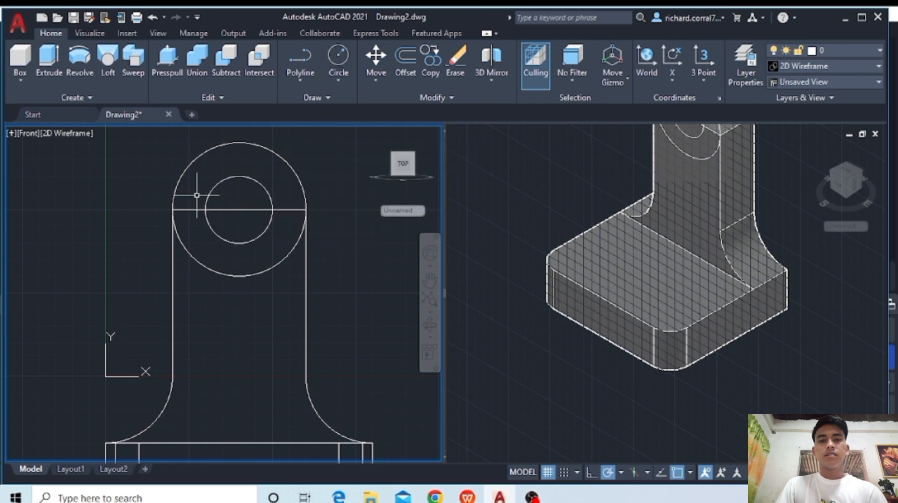
# - In the Right view, move both circles 2 units from the column's front face to its back face
pyautogui.click(29, 133)
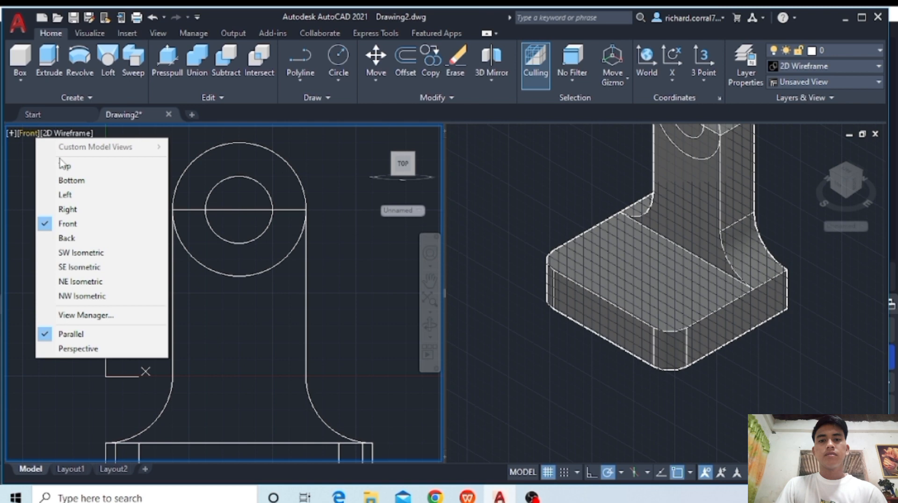
pyautogui.click(67, 209)
pyautogui.scroll(6, 321, 317)
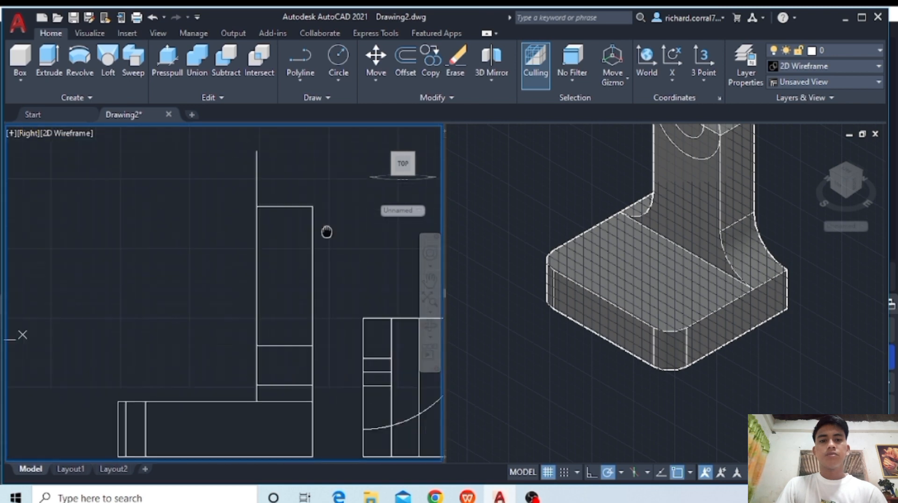
pyautogui.moveTo(326, 232); pyautogui.dragTo(326, 232, button='middle')
pyautogui.click(656, 172)
pyautogui.moveTo(657, 171); pyautogui.dragTo(663, 261, button='middle')
pyautogui.click(271, 171)
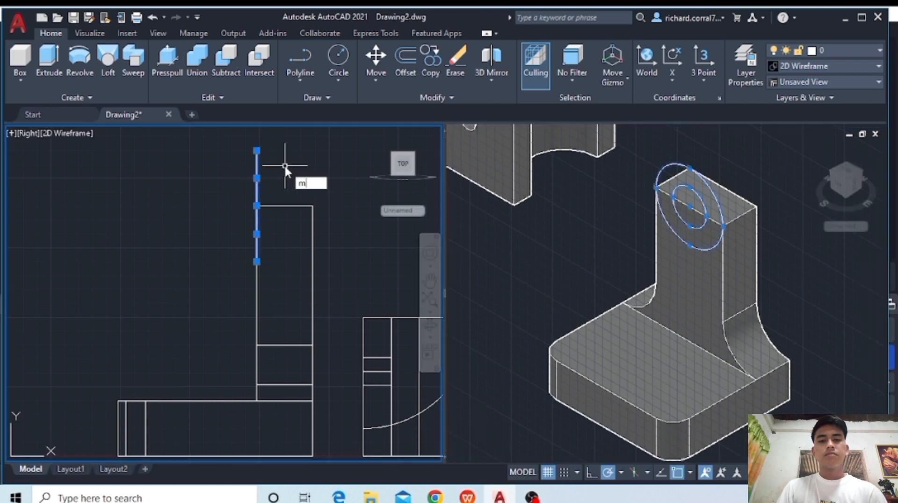
pyautogui.write('m')
pyautogui.press('Return')
pyautogui.click(262, 206)
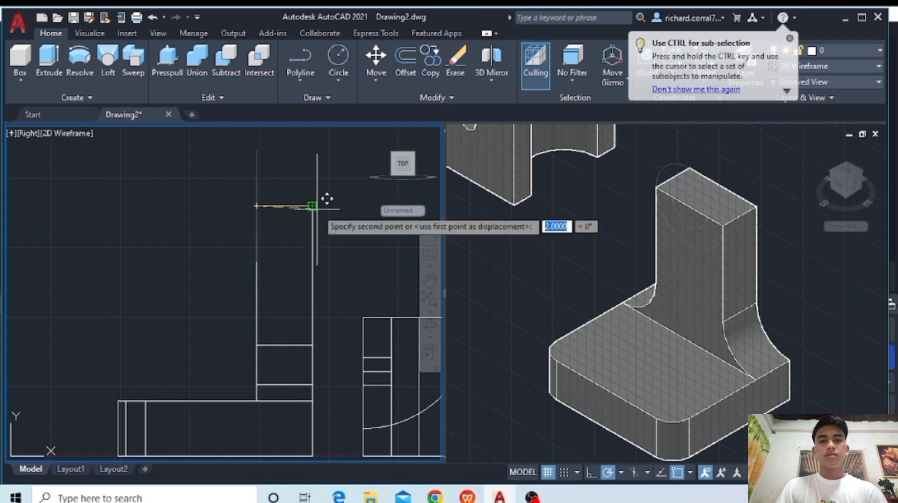
pyautogui.click(318, 205)
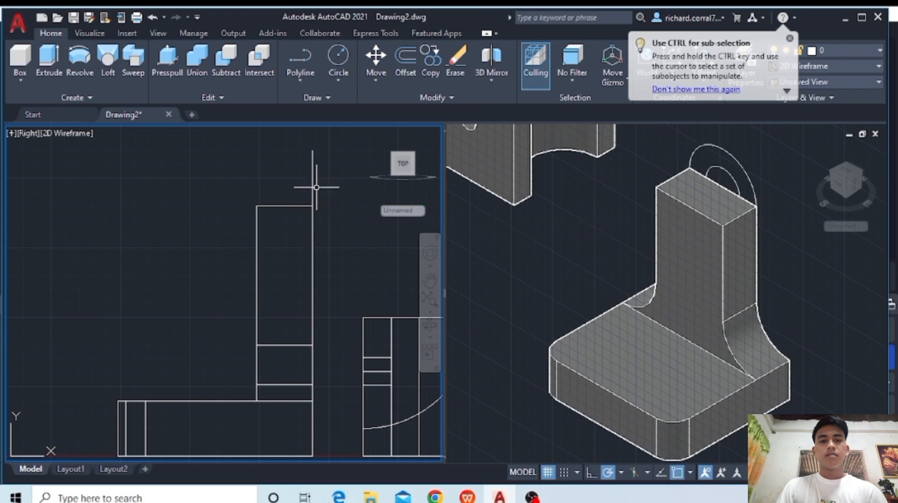
# - Extrude both circles 4 units forward through and past the column, and return the wireframe viewport to the Front view
pyautogui.click(312, 151)
pyautogui.click(55, 60)
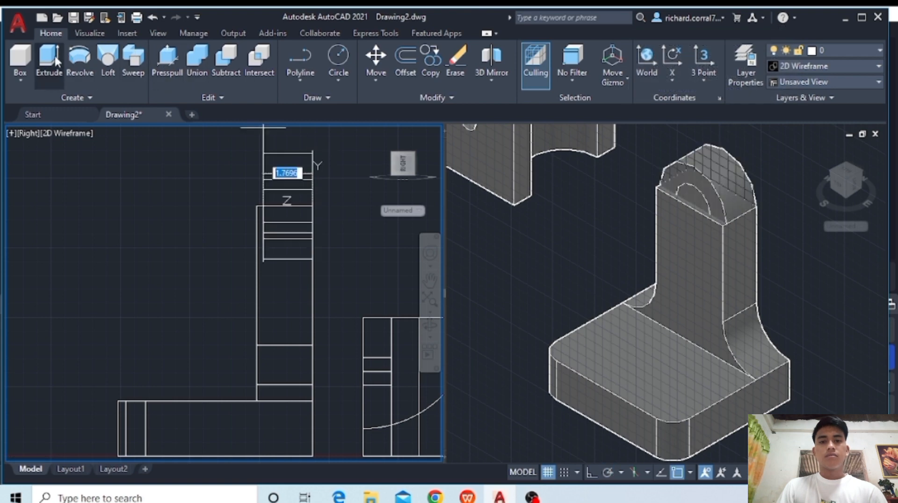
pyautogui.write('4')
pyautogui.press('Return')
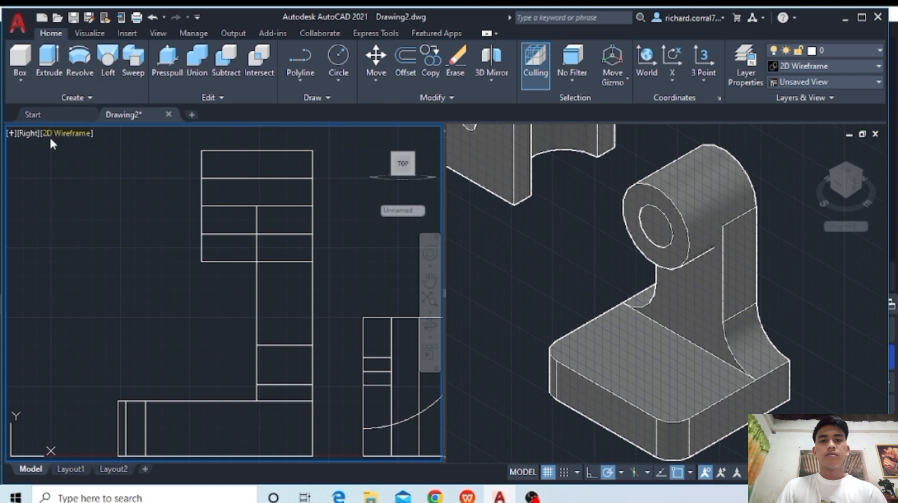
pyautogui.click(30, 133)
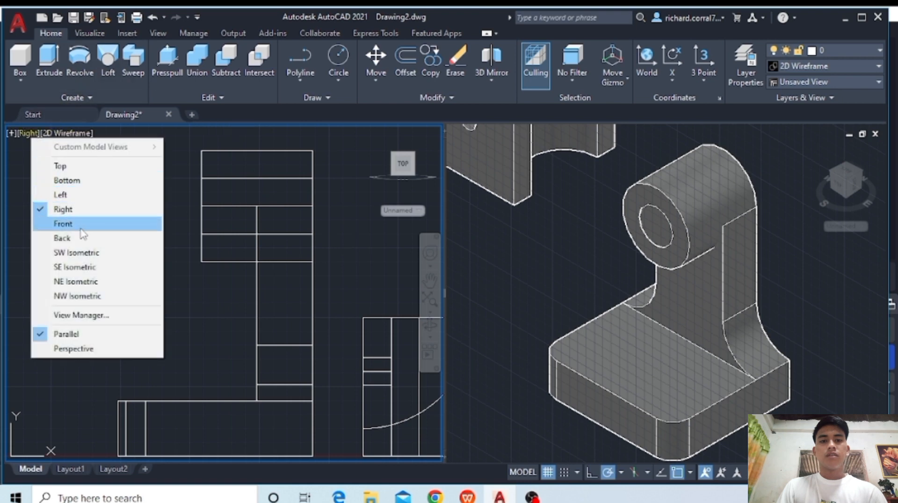
pyautogui.click(65, 223)
pyautogui.scroll(4, 282, 191)
pyautogui.moveTo(336, 333); pyautogui.dragTo(275, 201, button='middle')
pyautogui.click(228, 72)
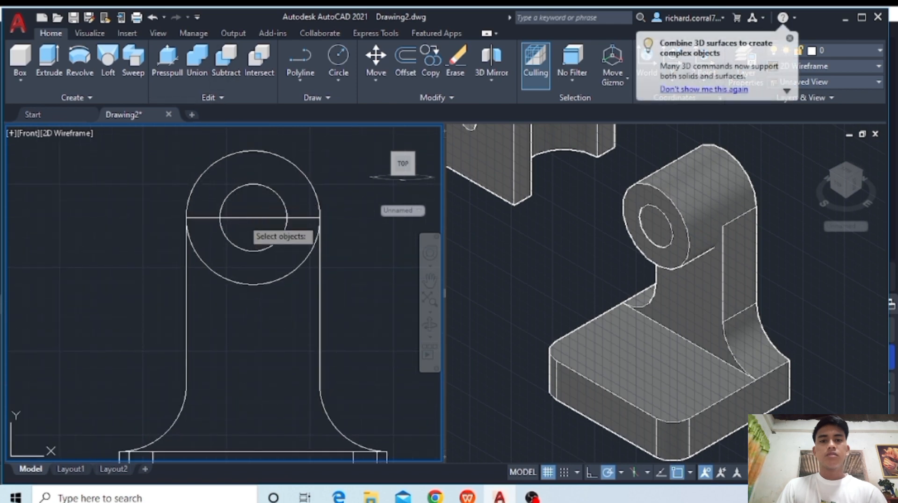
pyautogui.click(243, 218)
pyautogui.click(205, 175)
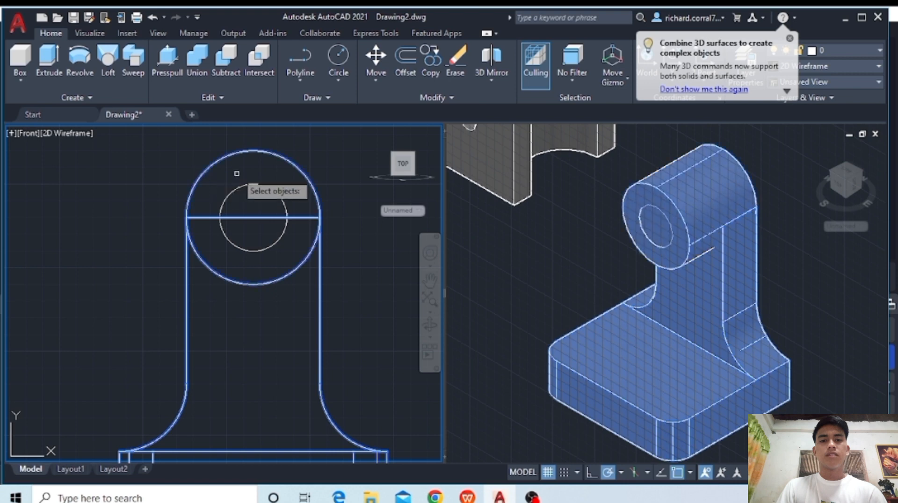
pyautogui.press('Escape')
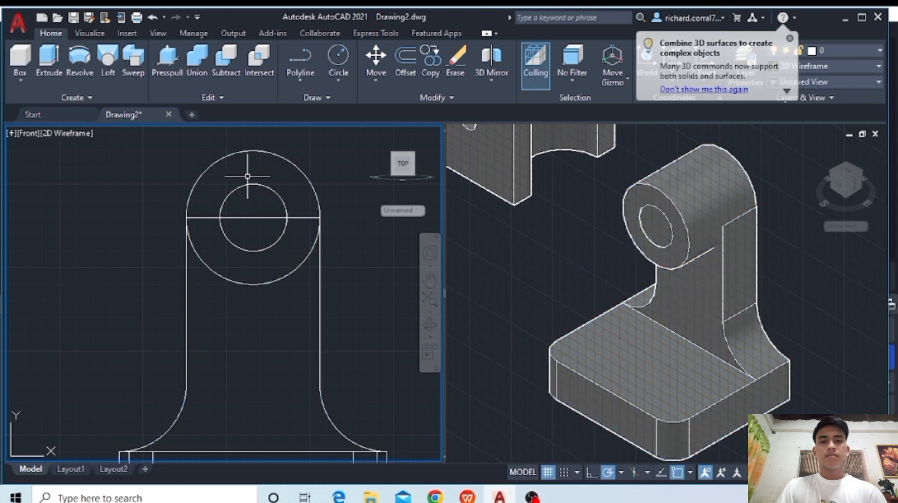
# - Subtract the inner cylinder from the outer cylinder and the column body to merge them with a through hole
pyautogui.click(228, 61)
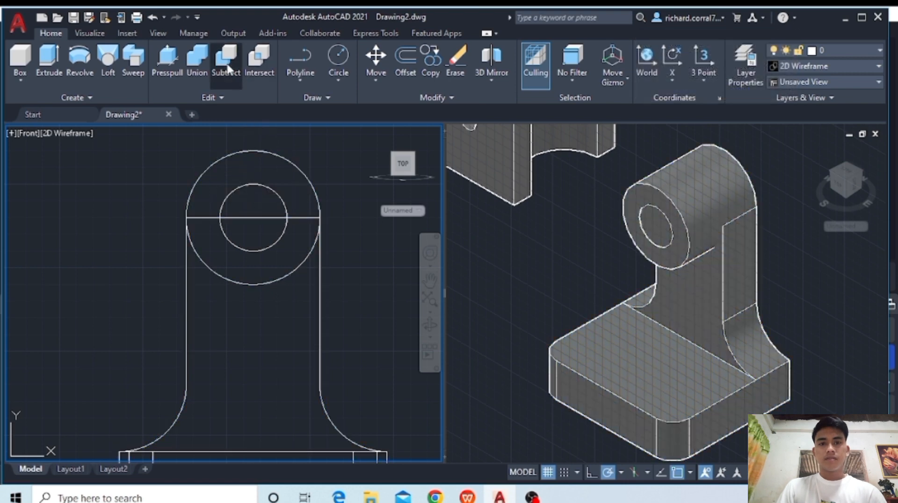
pyautogui.click(238, 155)
pyautogui.click(218, 170)
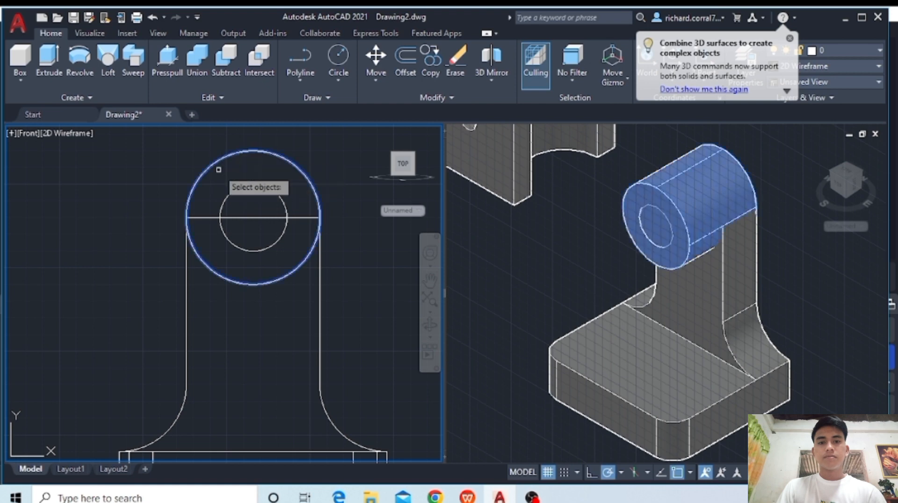
pyautogui.click(210, 217)
pyautogui.press('Return')
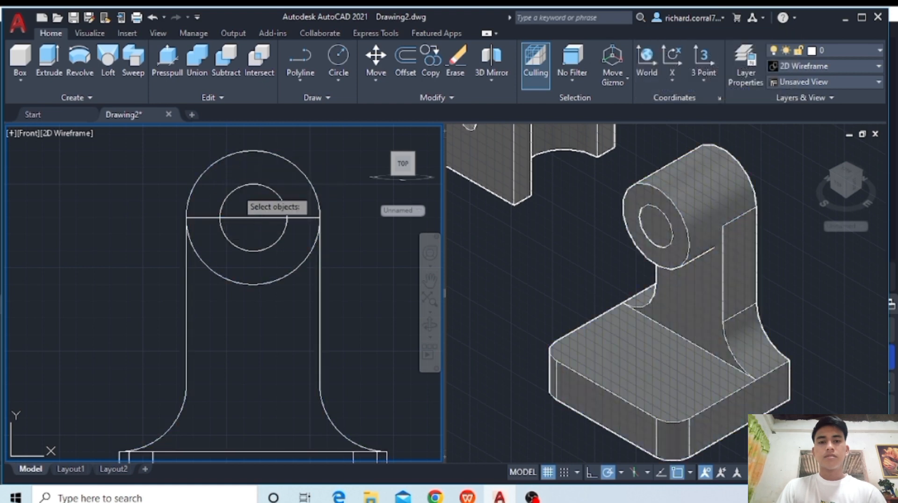
pyautogui.click(267, 187)
pyautogui.press('Return')
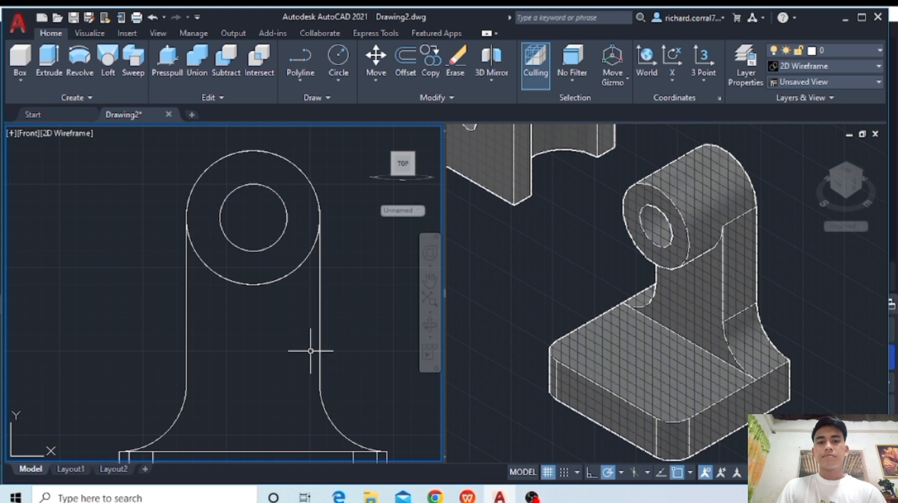
# - Switch the wireframe viewport to the Top view with its grid on, and turn the grid off in the shaded viewport
pyautogui.click(34, 134)
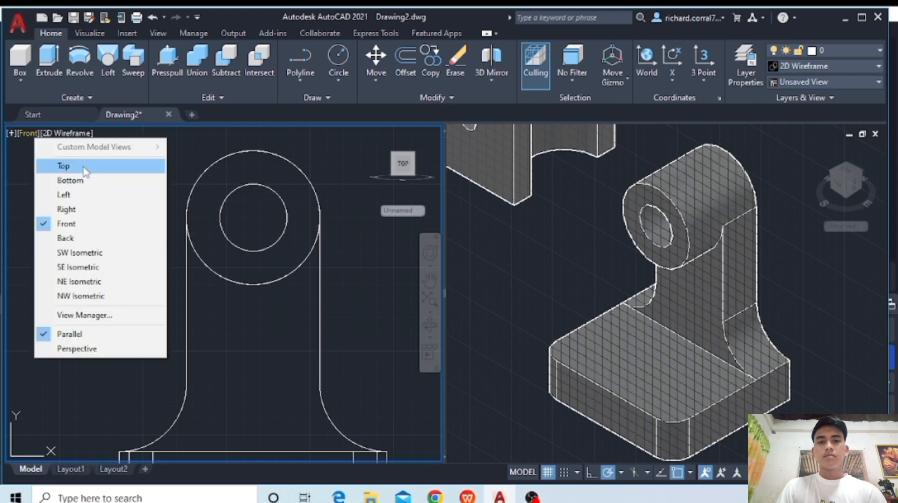
pyautogui.click(56, 166)
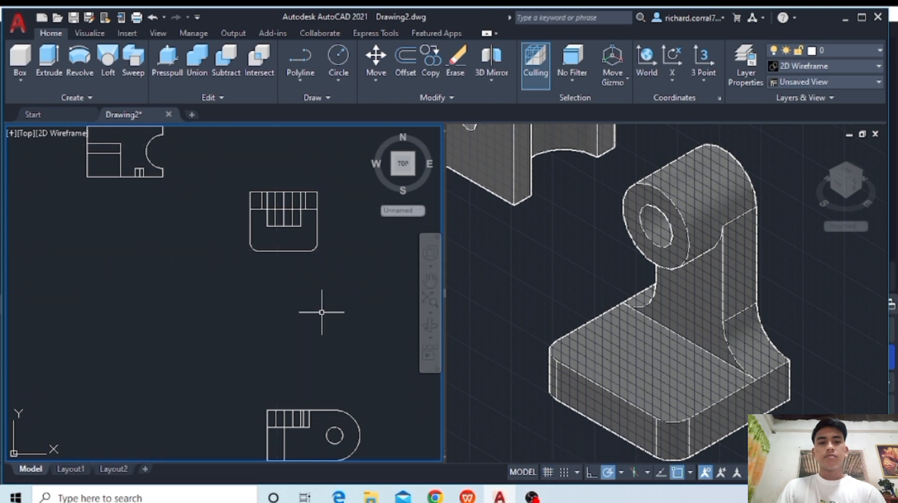
pyautogui.scroll(5, 290, 243)
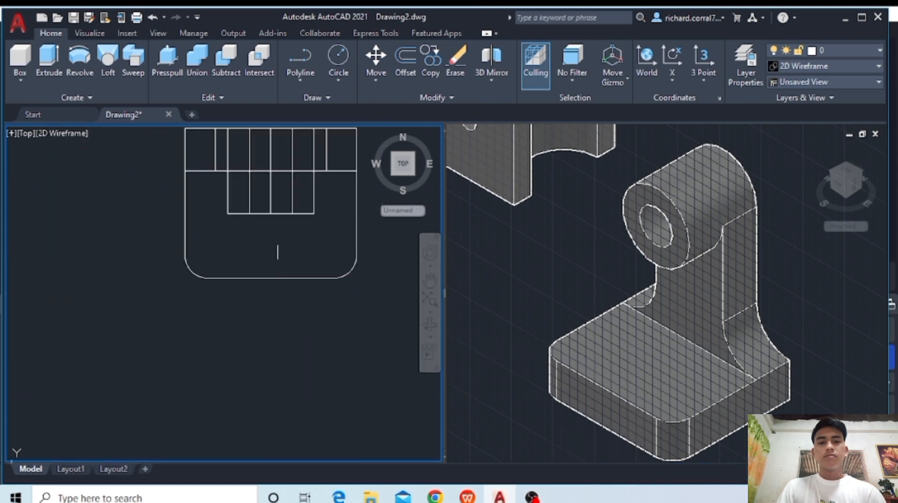
pyautogui.moveTo(278, 253); pyautogui.dragTo(278, 312, button='middle')
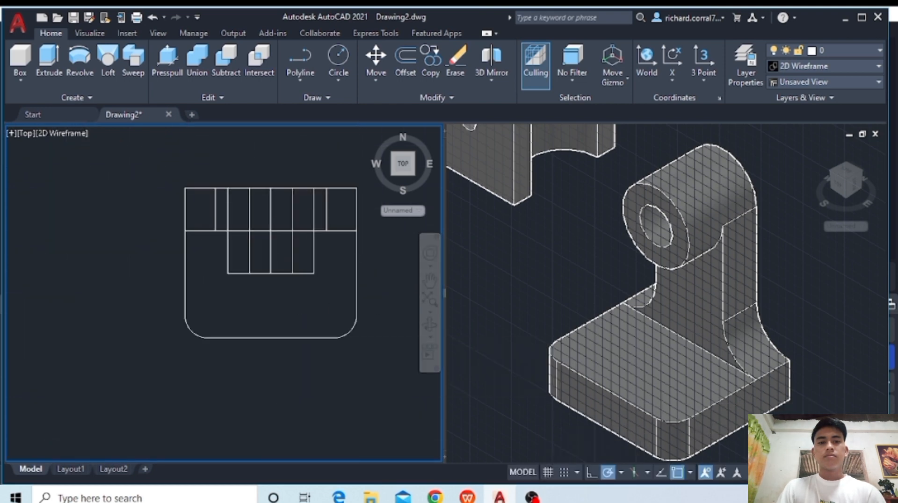
pyautogui.click(549, 472)
pyautogui.click(583, 387)
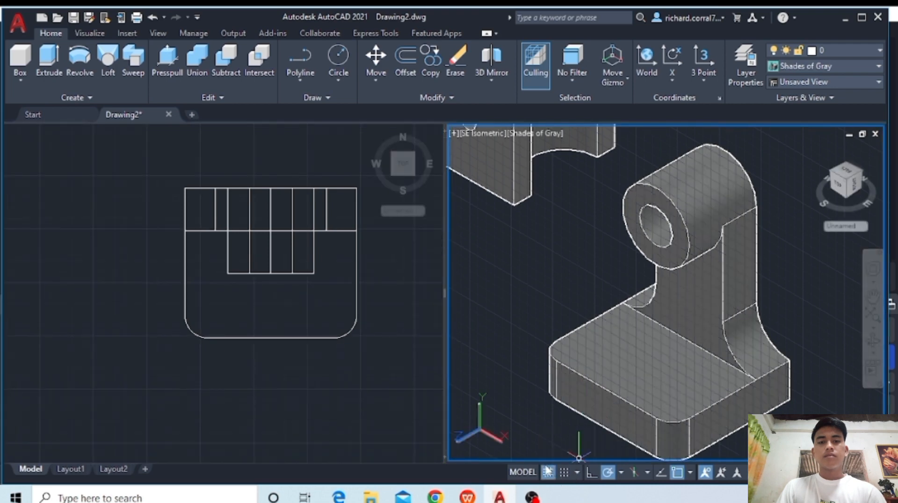
# - In the Top view, draw a circle of radius 1 on the base plate, centred just in front of the column
pyautogui.click(263, 272)
pyautogui.scroll(2, 263, 273)
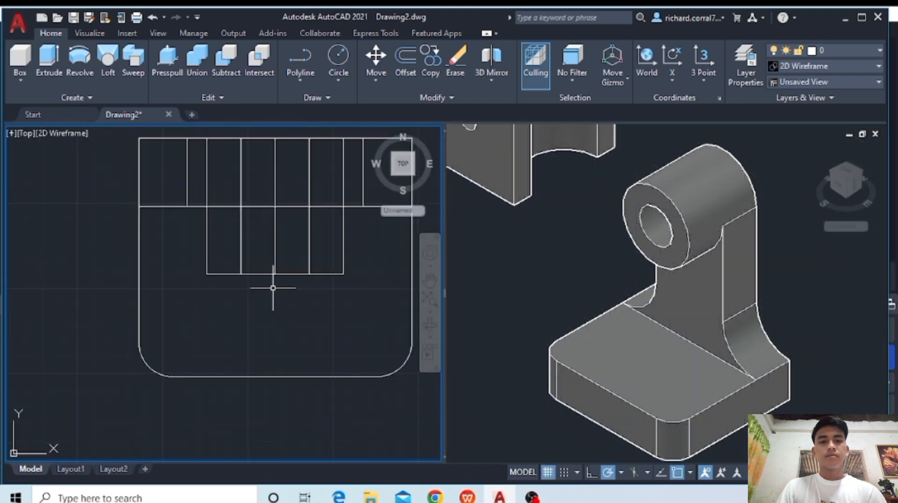
pyautogui.moveTo(288, 281); pyautogui.dragTo(258, 295, button='middle')
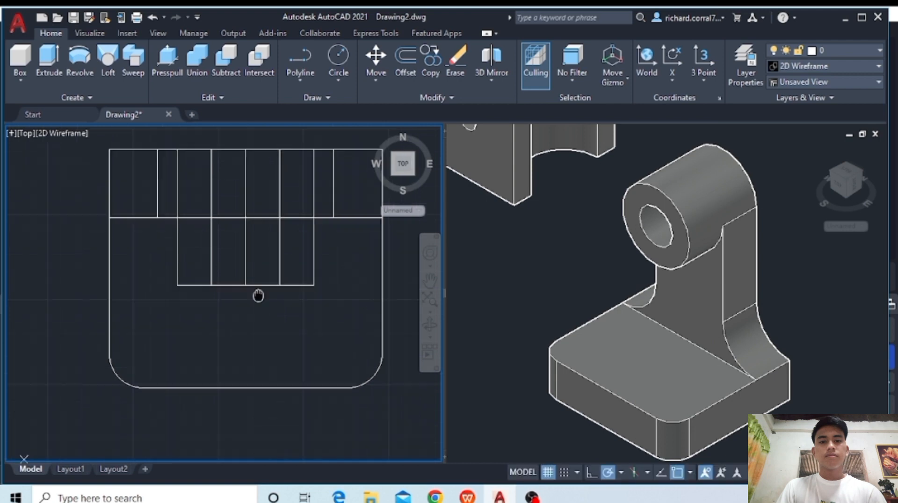
pyautogui.click(336, 60)
pyautogui.click(247, 326)
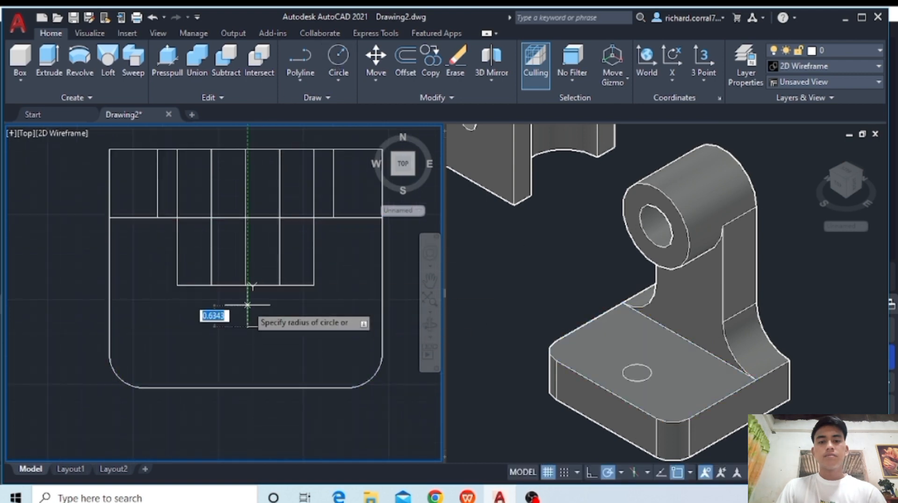
pyautogui.write('1')
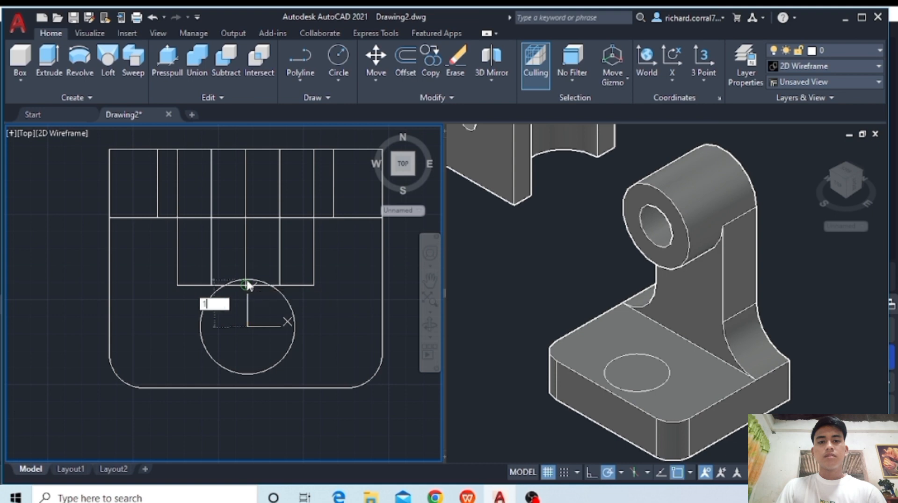
pyautogui.press('Return')
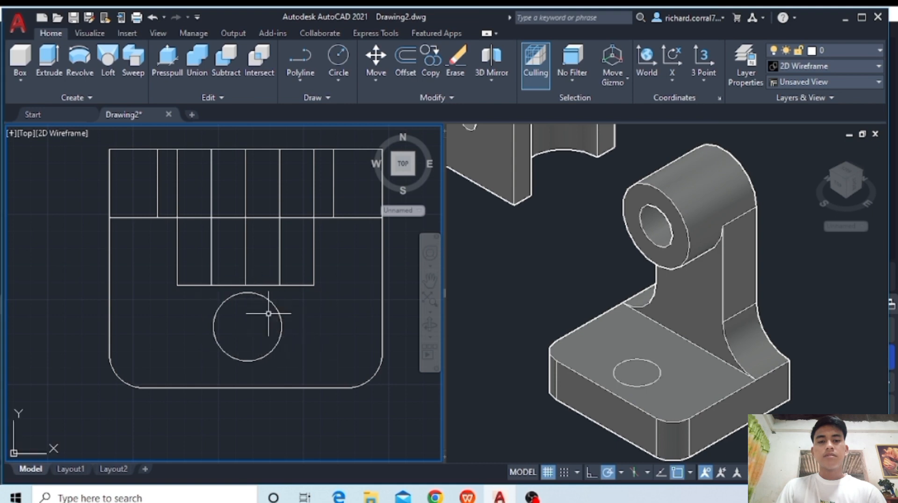
# - In the Front view, extrude the circle down through the full thickness of the base plate
pyautogui.click(26, 134)
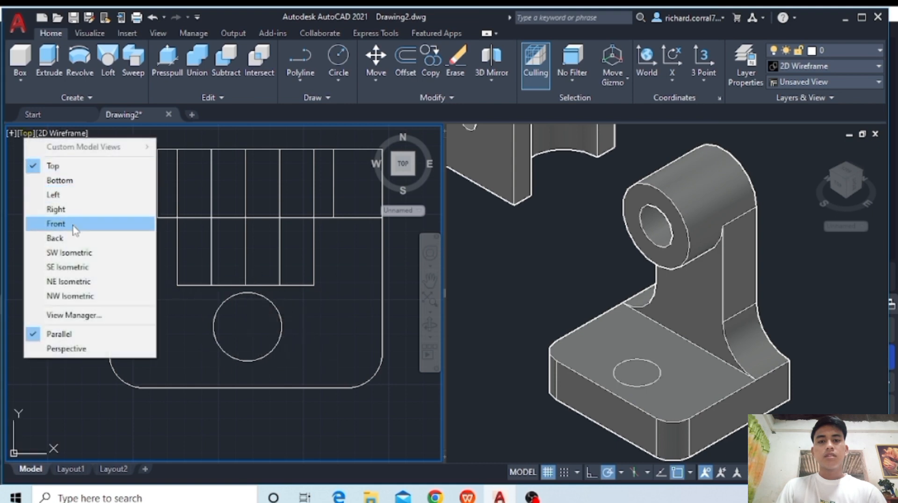
pyautogui.click(44, 221)
pyautogui.moveTo(390, 444)
pyautogui.mouseDown(button='middle')
pyautogui.moveTo(367, 416)
pyautogui.moveTo(362, 314)
pyautogui.mouseUp(button='middle')
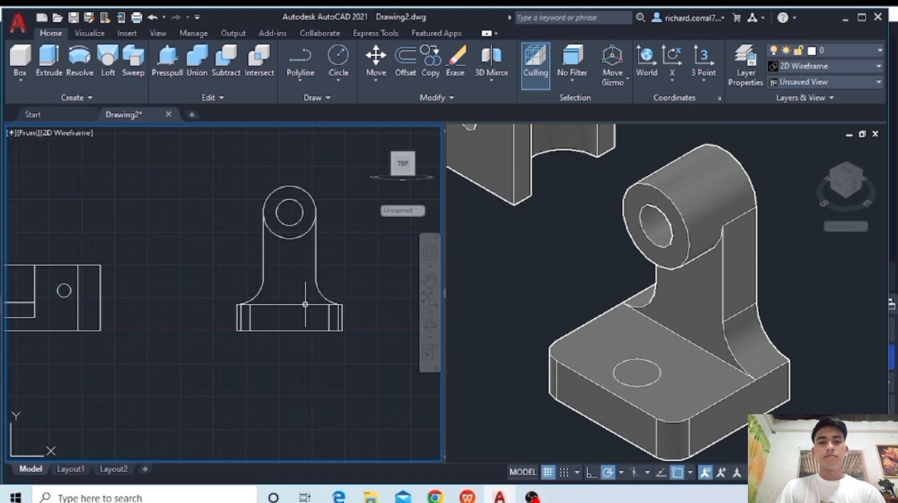
pyautogui.scroll(2, 298, 306)
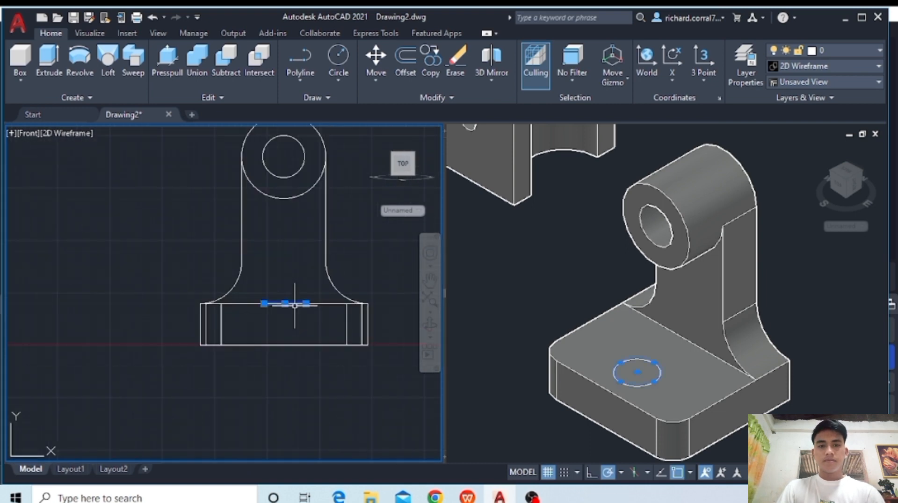
pyautogui.click(58, 68)
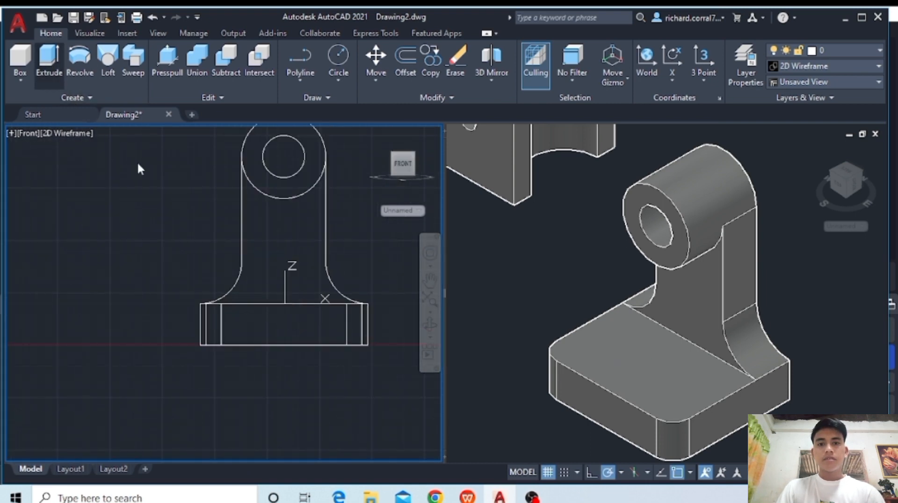
pyautogui.click(285, 346)
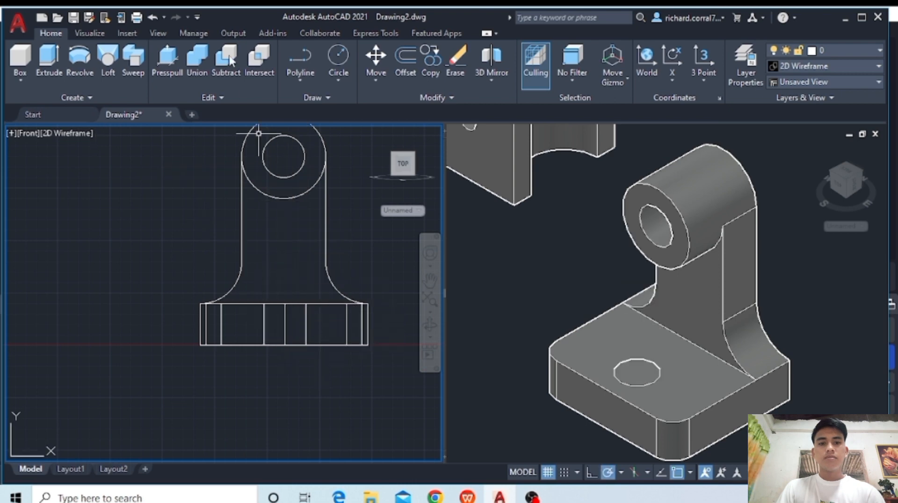
# - Subtract the extruded cylinder from the base plate to make a through hole
pyautogui.click(264, 296)
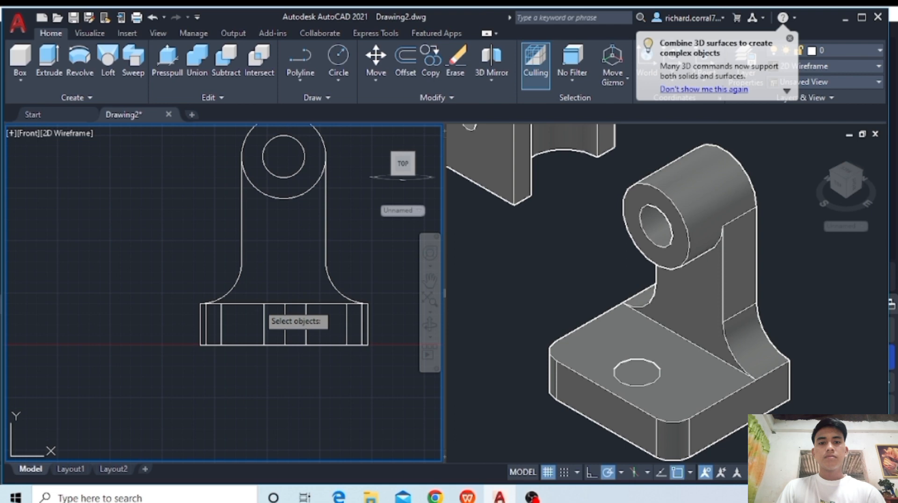
pyautogui.click(257, 305)
pyautogui.press('Return')
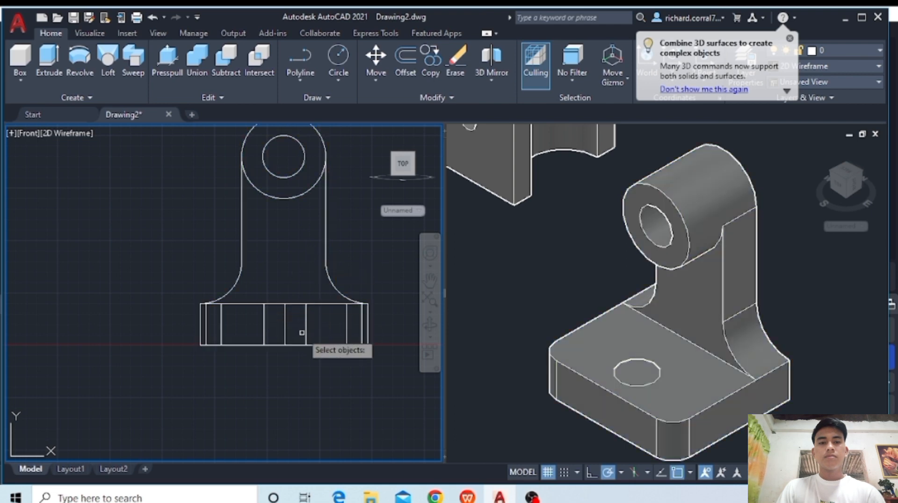
pyautogui.press('Return')
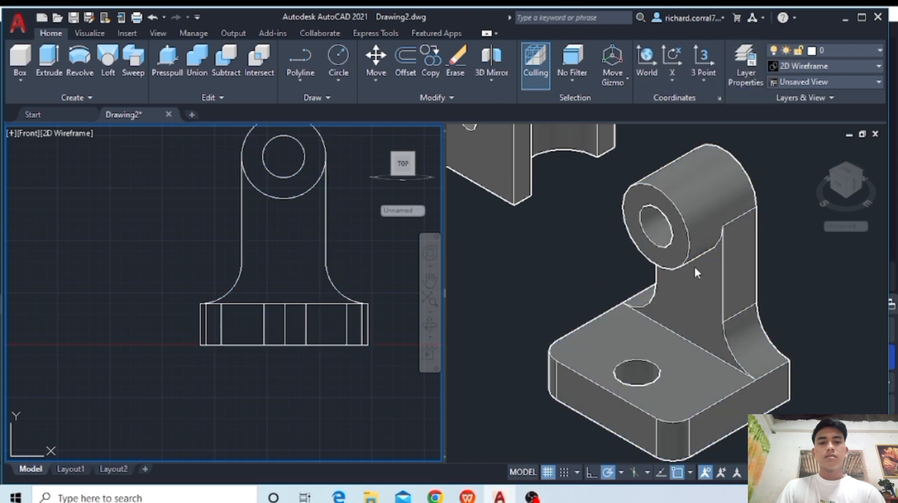
# - Move the finished third part closer to the other two parts in the SE Isometric viewport
pyautogui.click(655, 314)
pyautogui.scroll(-4, 543, 300)
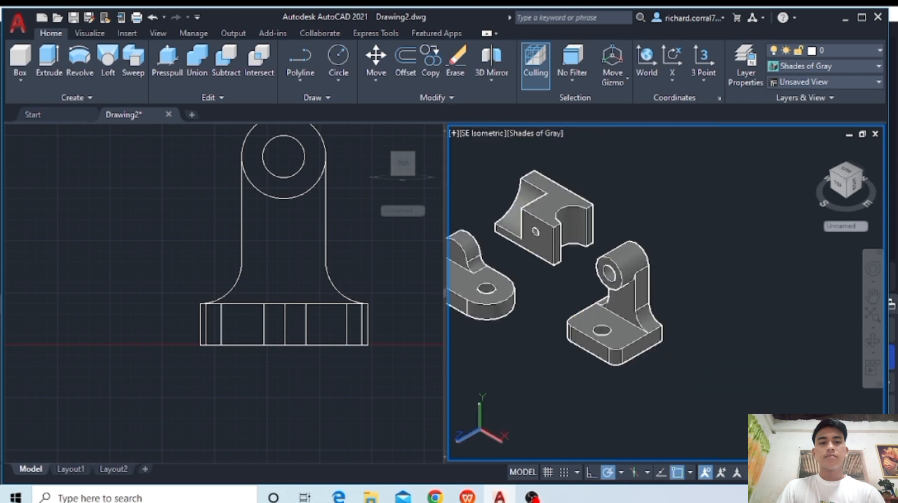
pyautogui.moveTo(595, 300); pyautogui.dragTo(669, 297, button='middle')
pyautogui.click(742, 316)
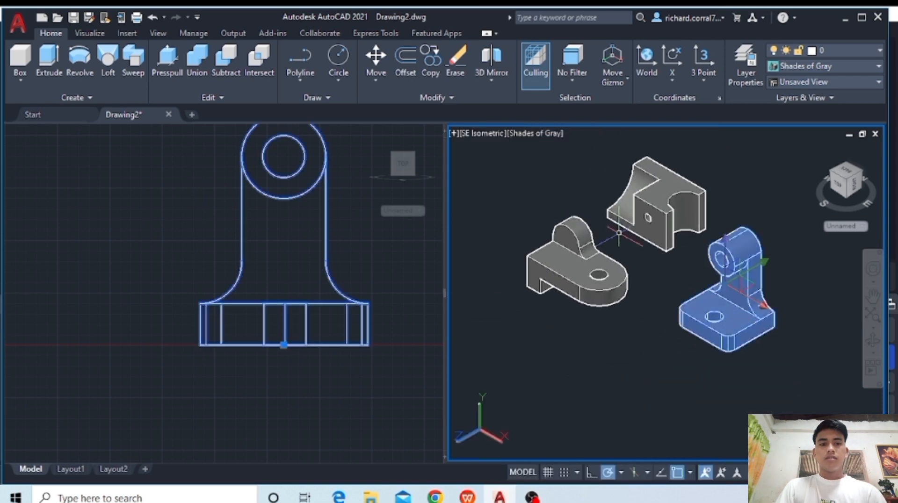
pyautogui.press('Return')
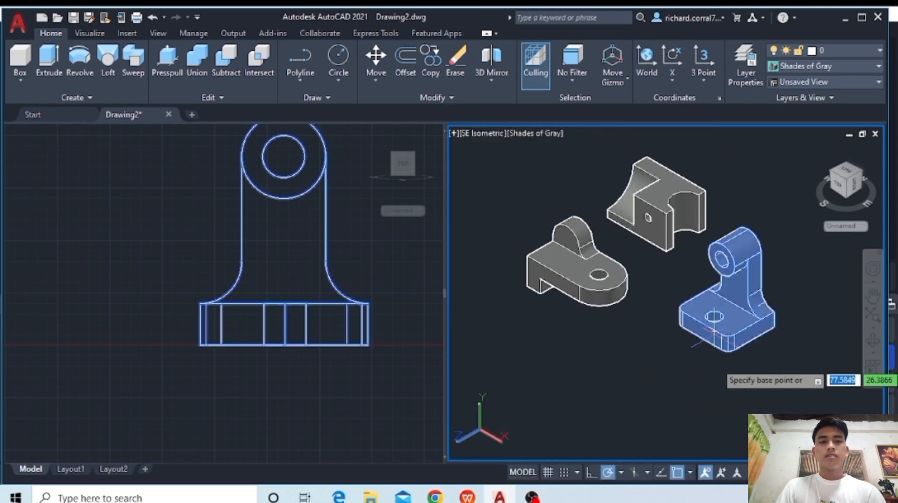
pyautogui.click(707, 343)
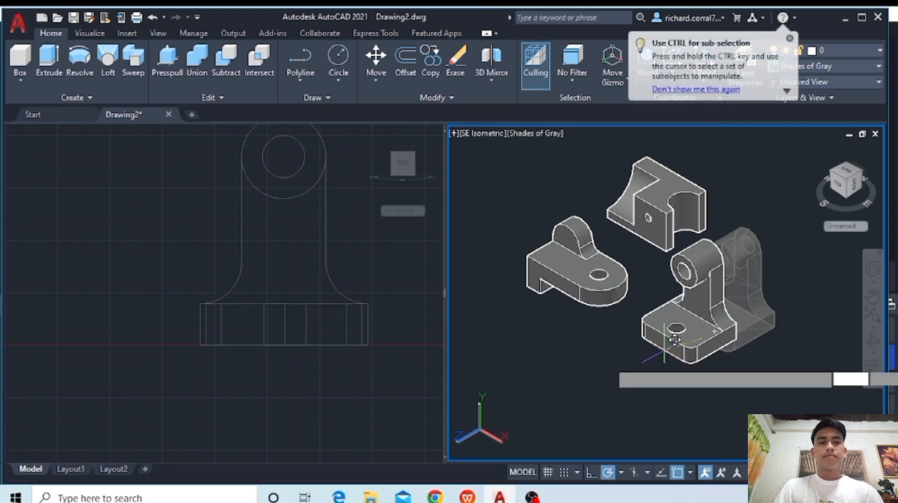
pyautogui.click(654, 358)
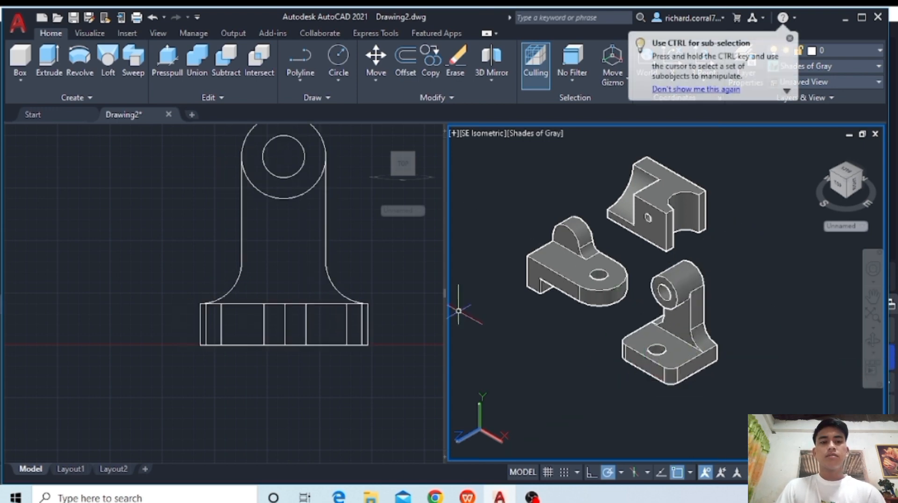
pyautogui.click(291, 220)
pyautogui.scroll(-2, 289, 219)
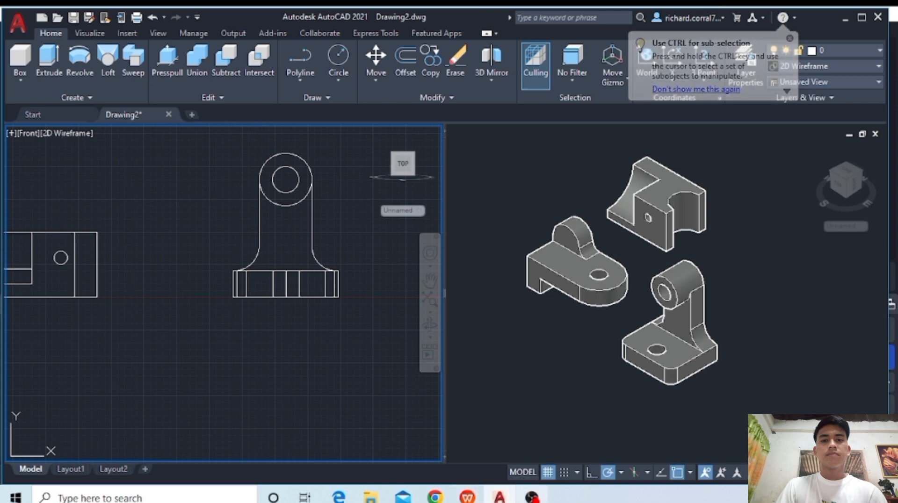
pyautogui.click(284, 333)
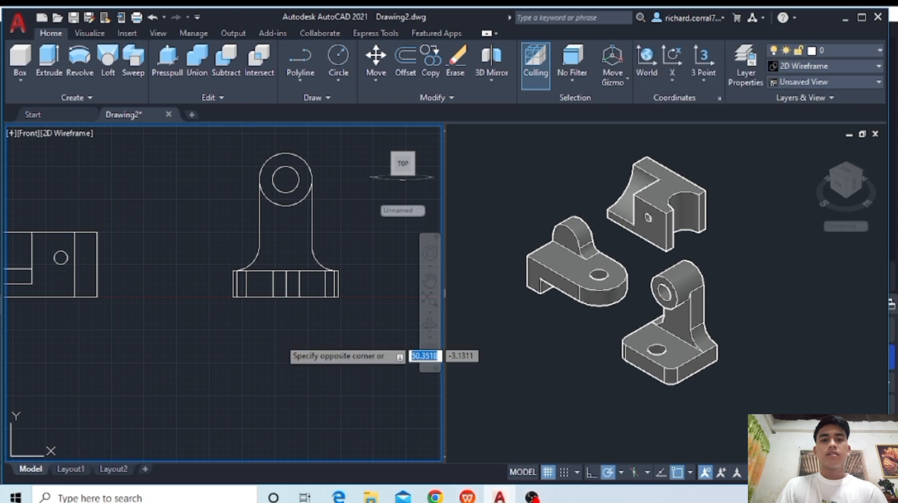
pyautogui.click(267, 316)
pyautogui.scroll(2, 269, 197)
pyautogui.moveTo(269, 197); pyautogui.dragTo(263, 348, button='middle')
pyautogui.scroll(-2, 263, 348)
pyautogui.scroll(-2, 273, 307)
pyautogui.moveTo(277, 301); pyautogui.dragTo(335, 392, button='middle')
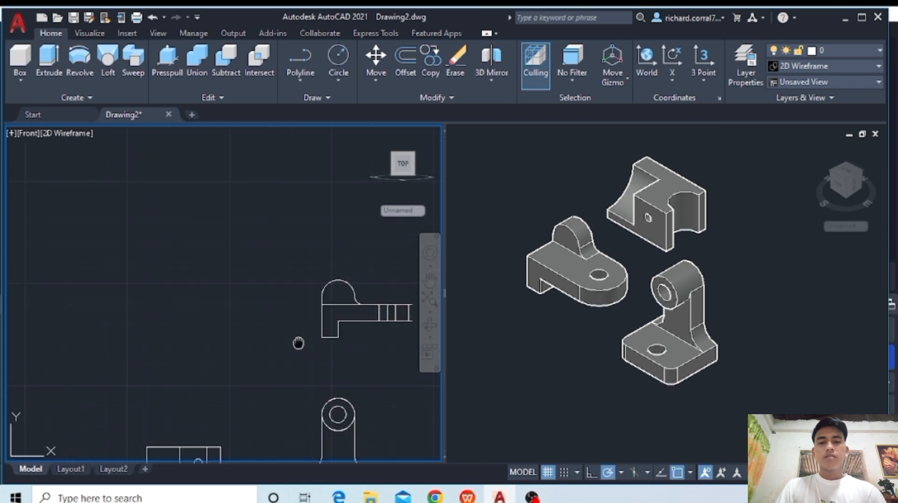
pyautogui.moveTo(299, 341); pyautogui.dragTo(200, 240, button='middle')
pyautogui.moveTo(351, 239); pyautogui.dragTo(224, 239, button='middle')
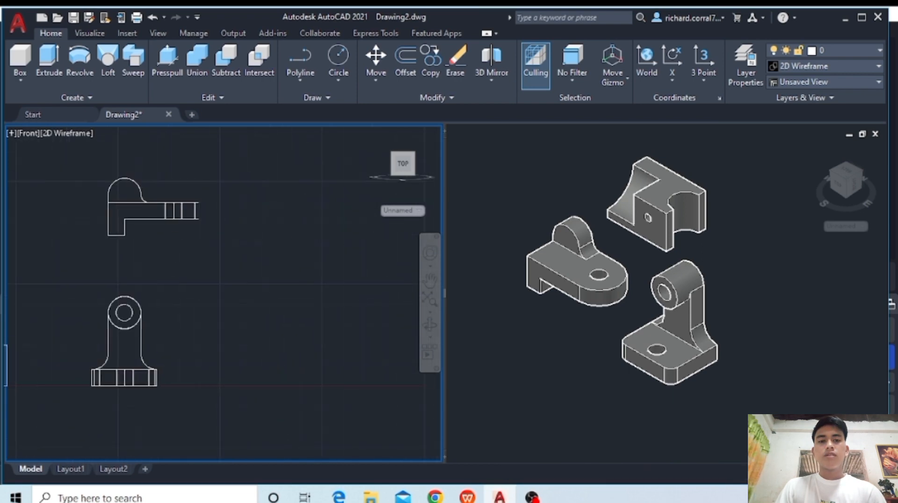
pyautogui.scroll(2, 238, 243)
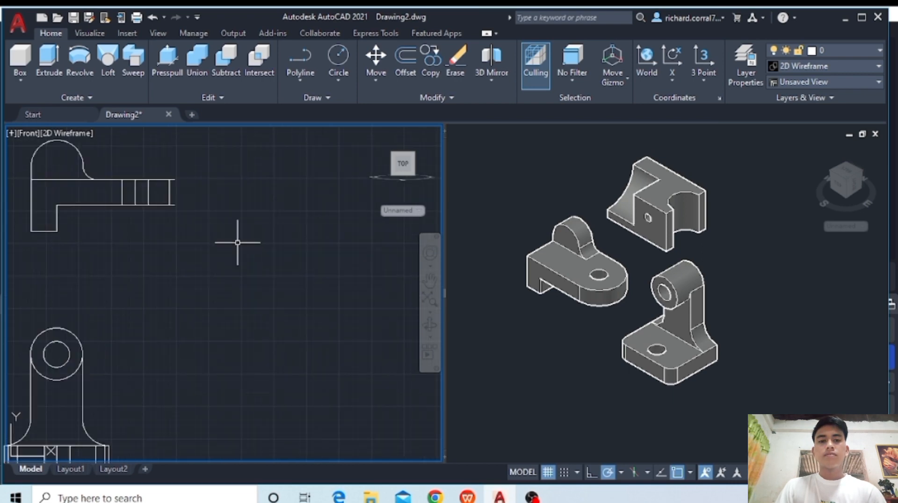
# - Switch the wireframe viewport to the Top view, showing empty space beside the third part
pyautogui.click(24, 131)
pyautogui.click(49, 164)
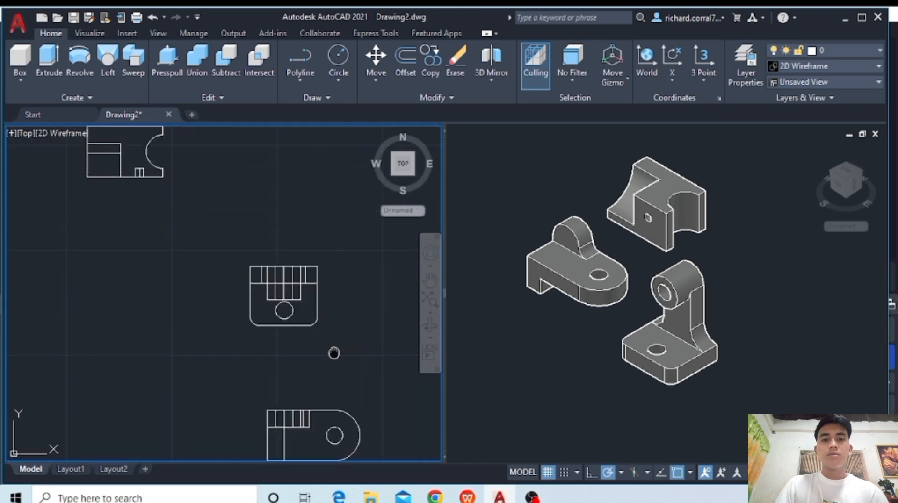
pyautogui.moveTo(334, 352)
pyautogui.mouseDown(button='middle')
pyautogui.moveTo(294, 318)
pyautogui.moveTo(234, 385)
pyautogui.moveTo(211, 395)
pyautogui.mouseUp(button='middle')
pyautogui.scroll(2, 279, 328)
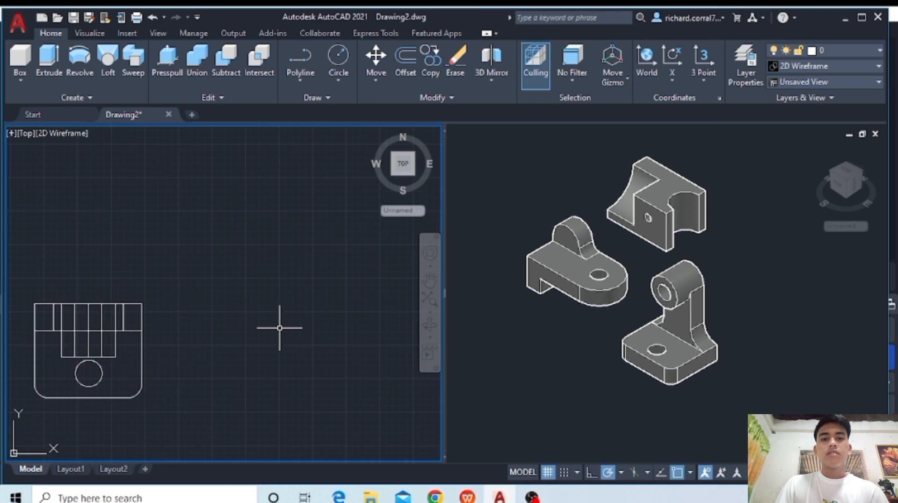
pyautogui.moveTo(280, 328); pyautogui.dragTo(277, 328, button='middle')
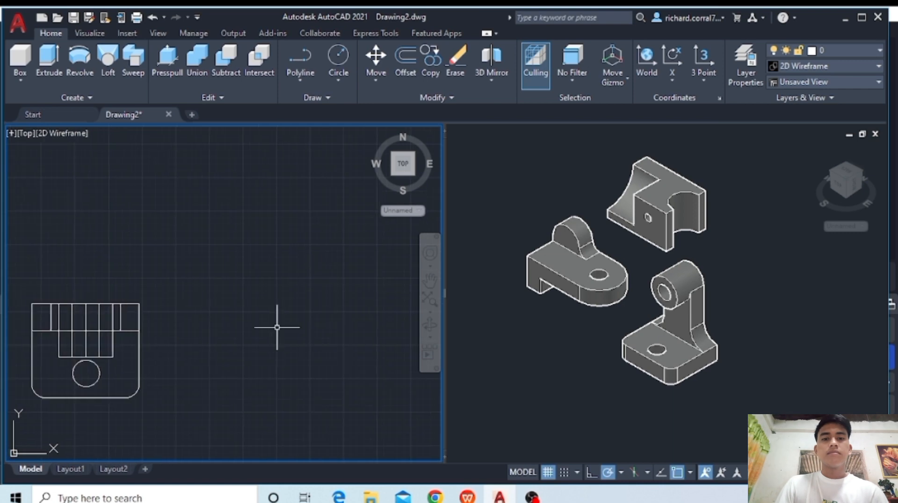
# - Draw a closed square polyline with 5-unit sides in the empty space beside the third part in the Top view
pyautogui.click(321, 57)
pyautogui.click(200, 230)
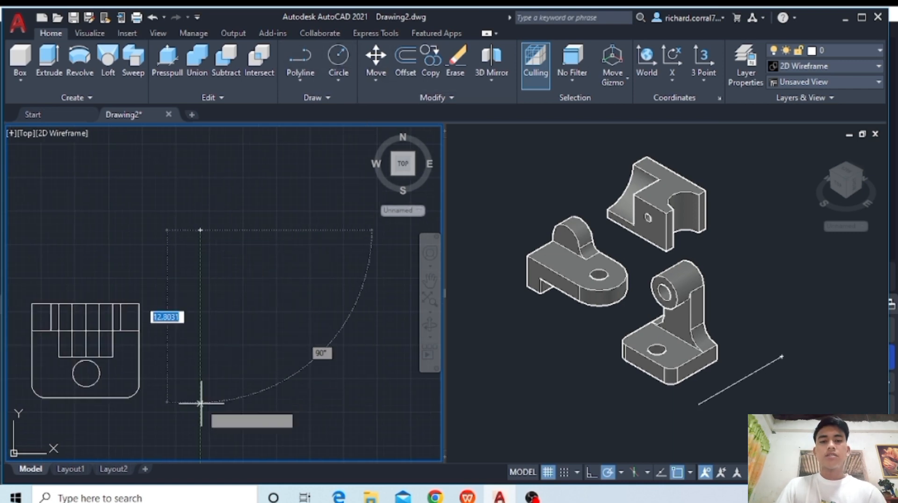
pyautogui.write('5')
pyautogui.press('Return')
pyautogui.press('Return')
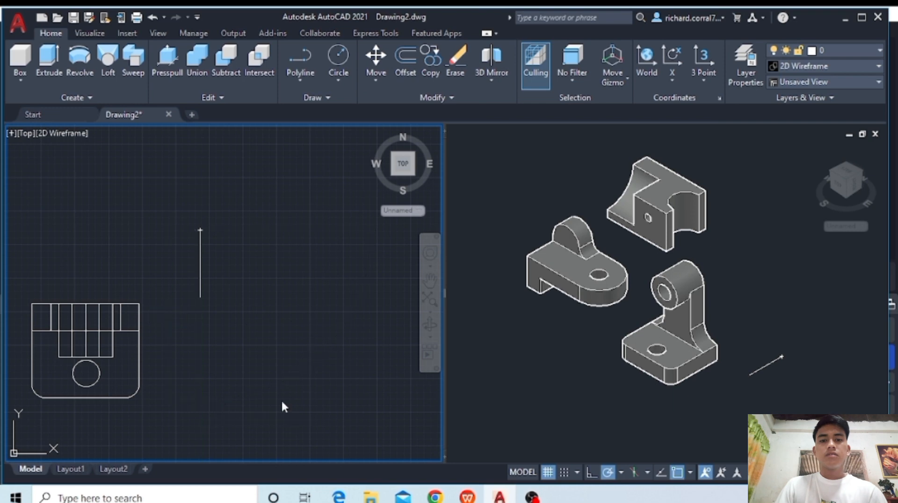
pyautogui.press('Return')
pyautogui.click(201, 297)
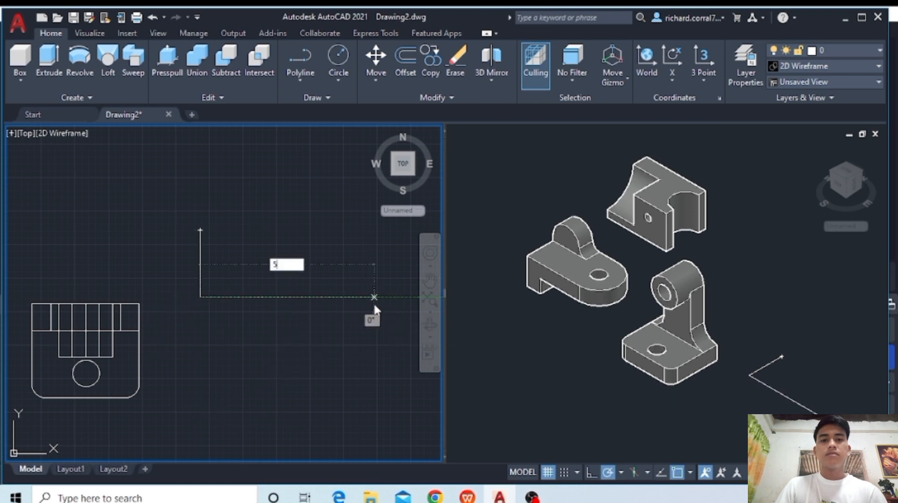
pyautogui.write('5')
pyautogui.press('Return')
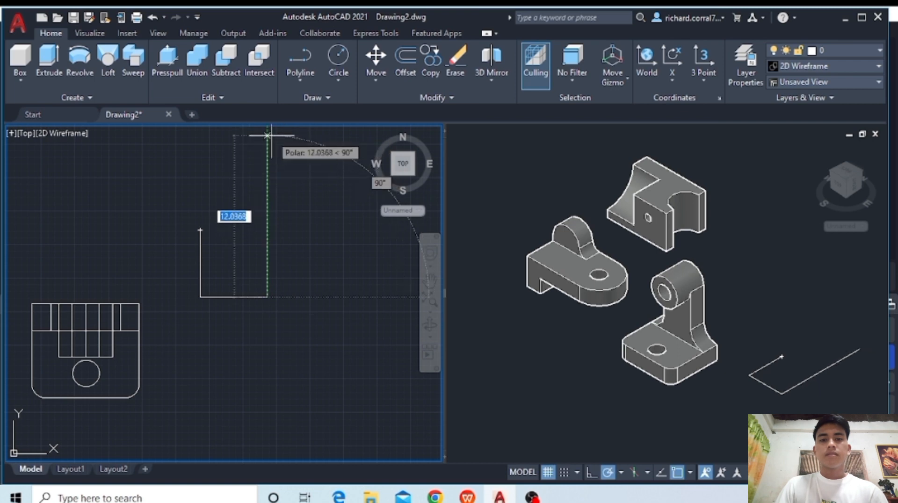
pyautogui.write('5')
pyautogui.press('Return')
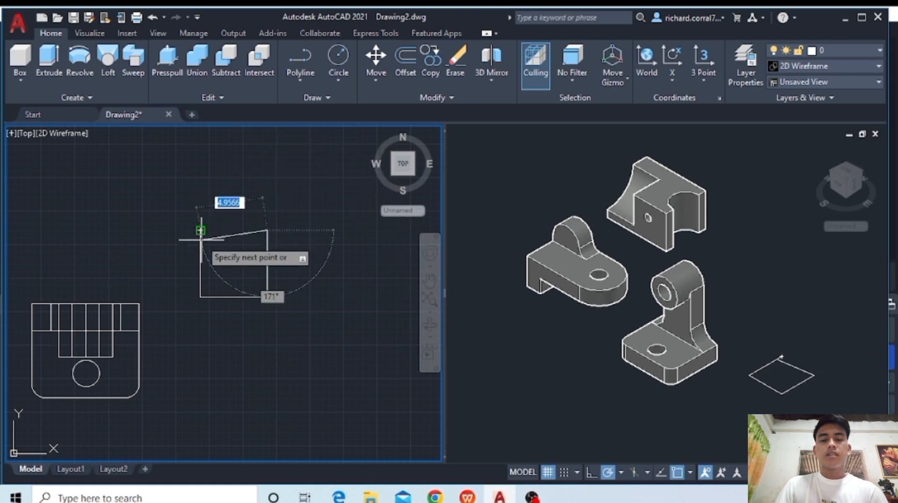
pyautogui.write('5')
pyautogui.press('Return')
pyautogui.write('c')
pyautogui.press('Return')
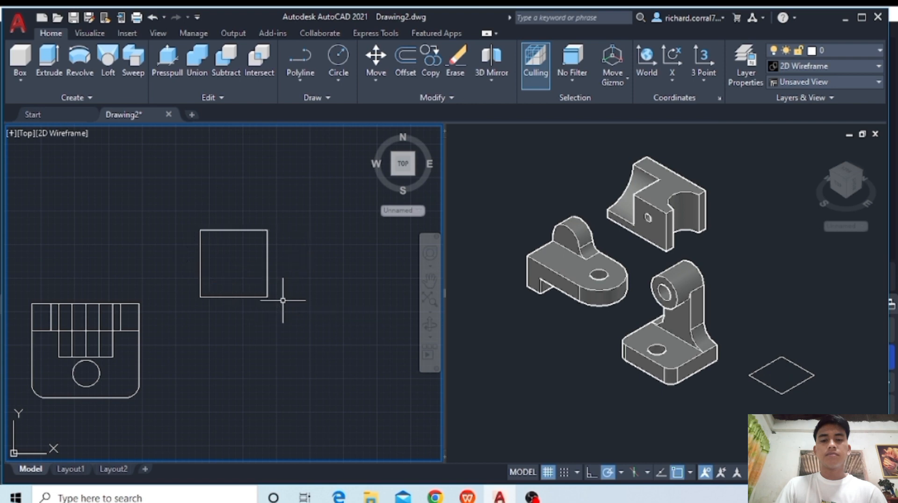
# - Extrude the square upward by 5 units to form a solid cube
pyautogui.scroll(4, 274, 285)
pyautogui.click(258, 206)
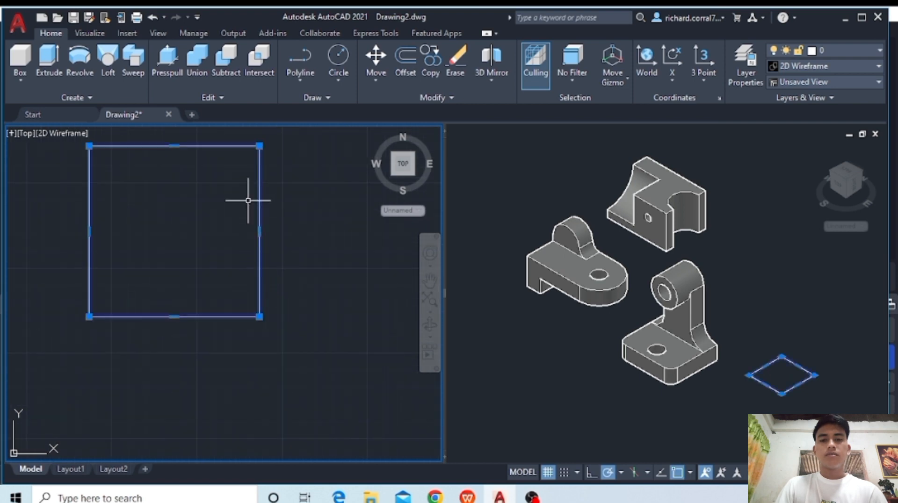
pyautogui.click(60, 64)
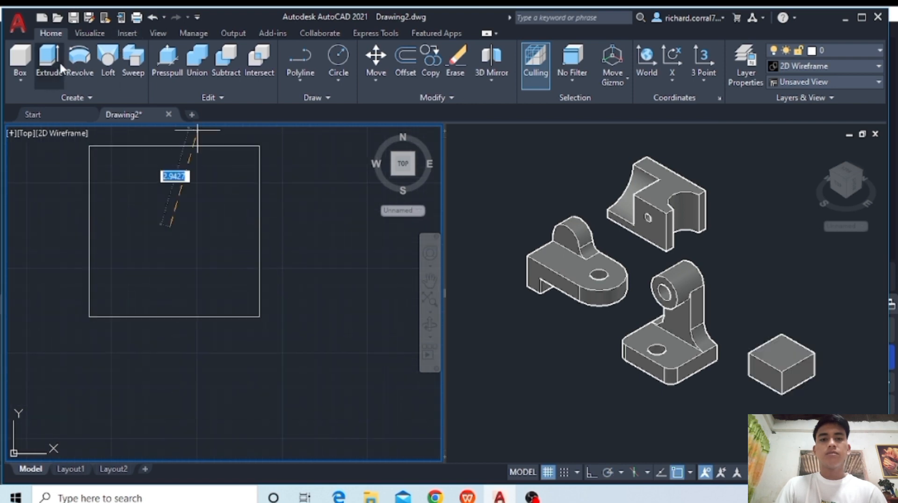
pyautogui.write('5')
pyautogui.press('Return')
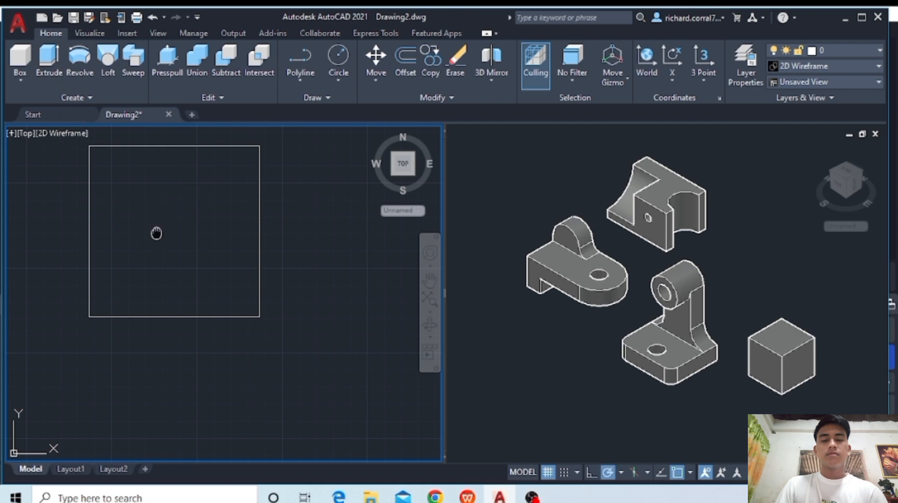
# - Switch the wireframe viewport to SE Isometric with the whole cube in view
pyautogui.moveTo(157, 234); pyautogui.dragTo(182, 324, button='middle')
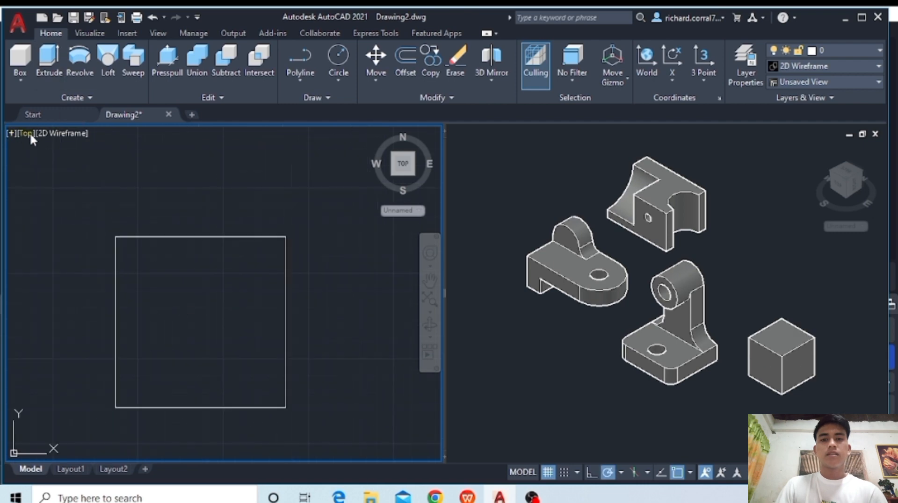
pyautogui.click(30, 133)
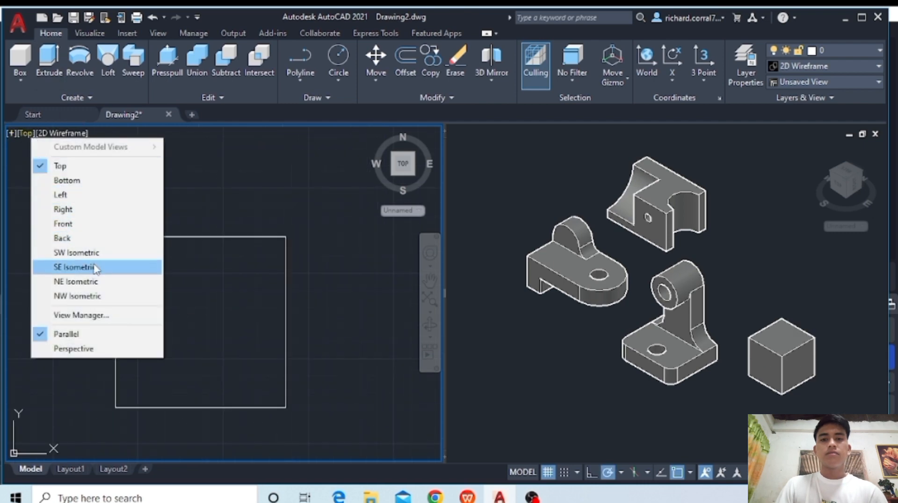
pyautogui.click(75, 267)
pyautogui.scroll(8, 334, 386)
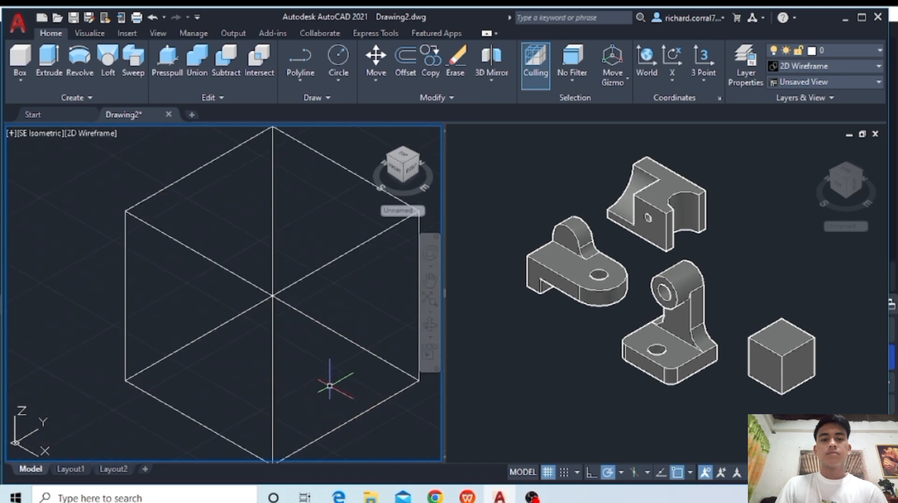
pyautogui.moveTo(329, 385); pyautogui.dragTo(283, 353, button='middle')
pyautogui.scroll(-2, 282, 353)
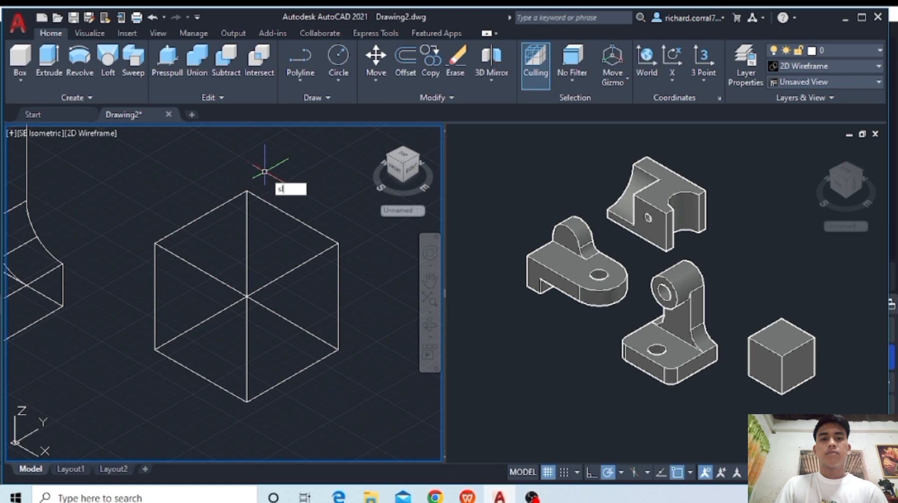
# - Slice the cube along a plane from 2 units above the front bottom corner to the front face's upper-left corner
pyautogui.press('Return')
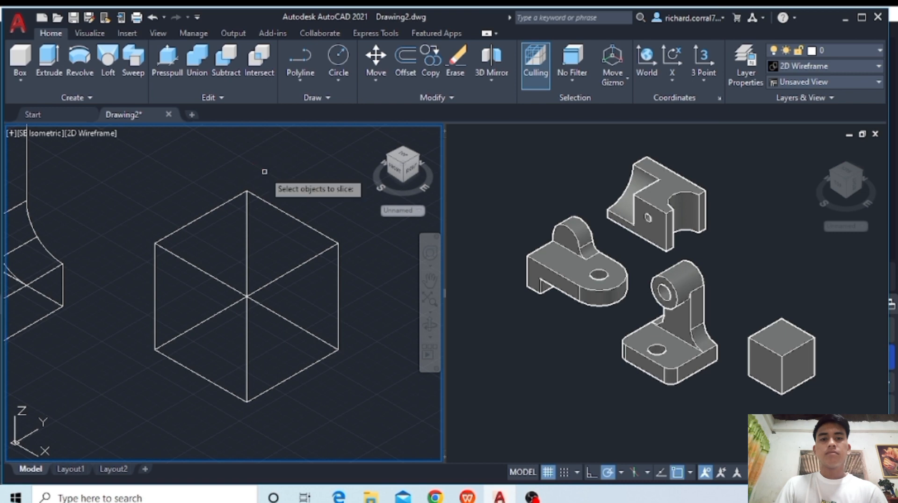
pyautogui.click(259, 197)
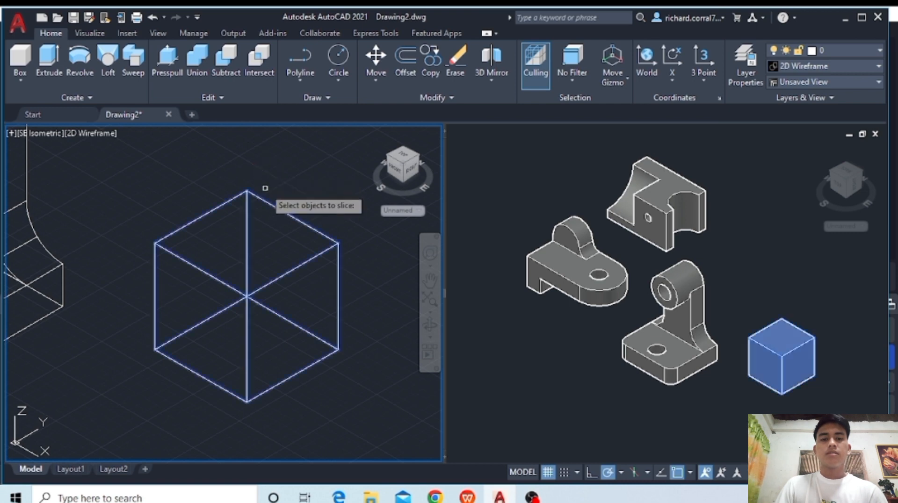
pyautogui.press('Return')
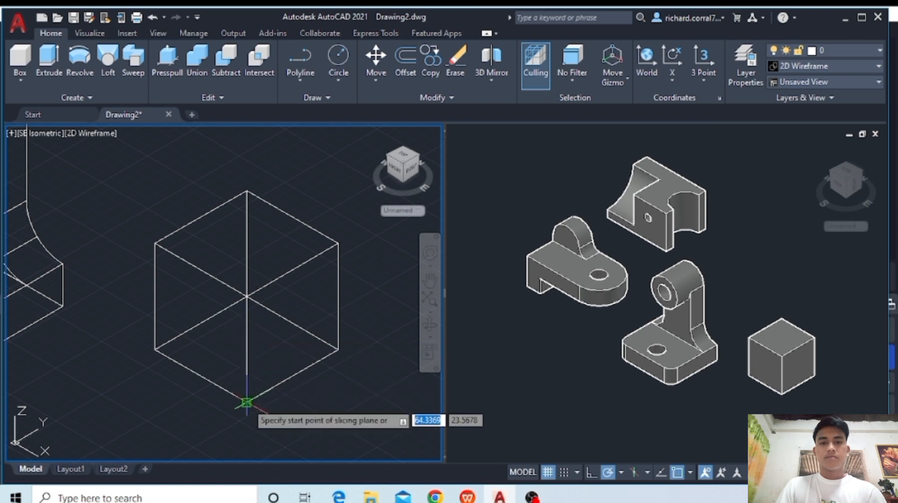
pyautogui.write('2')
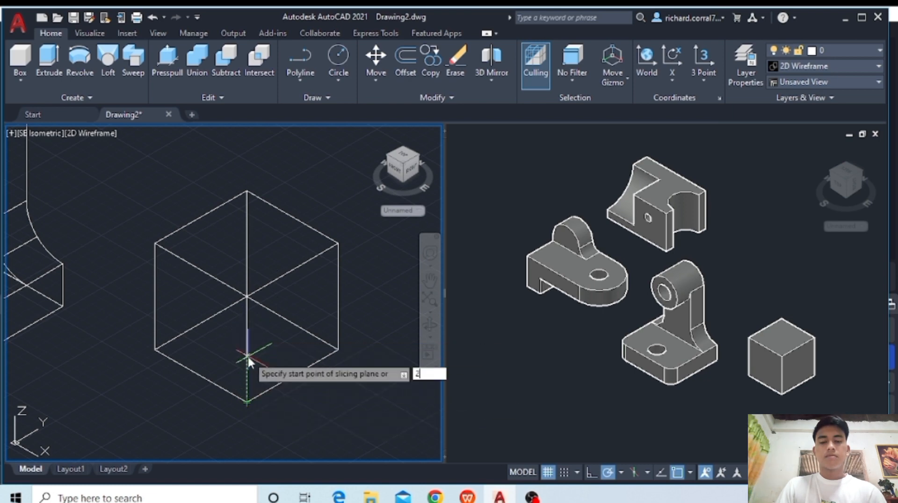
pyautogui.press('Return')
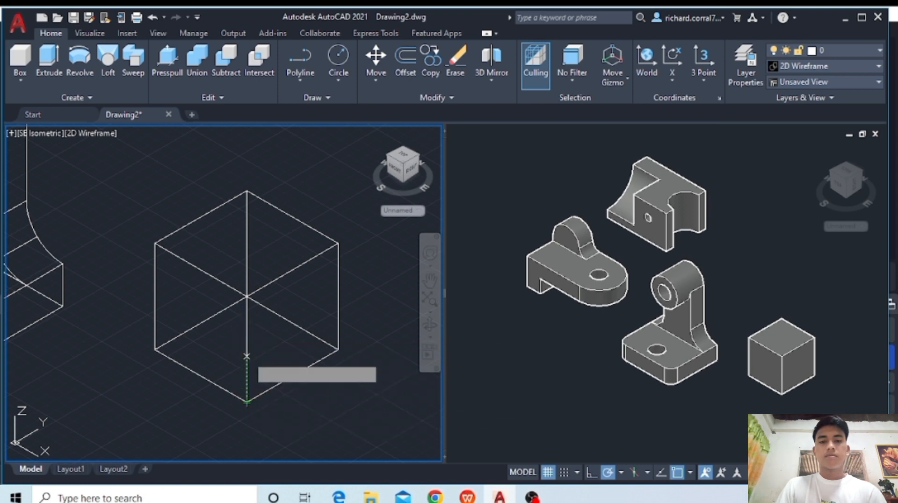
pyautogui.click(155, 244)
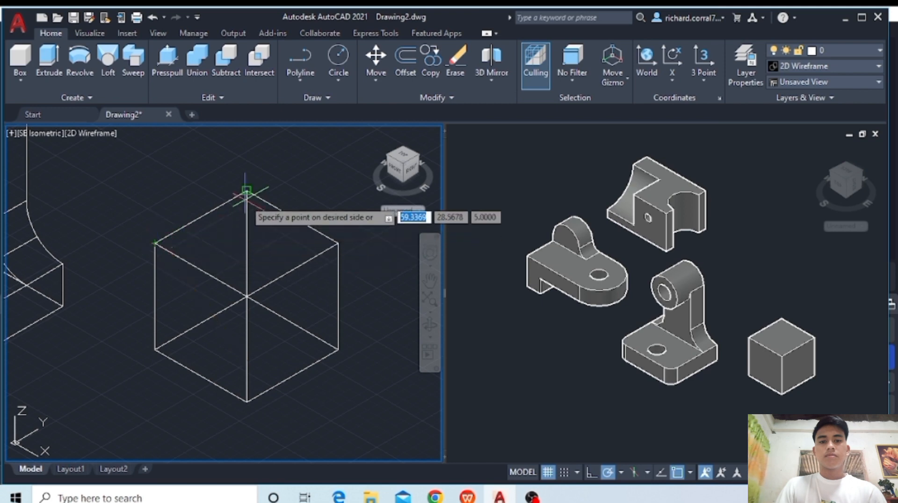
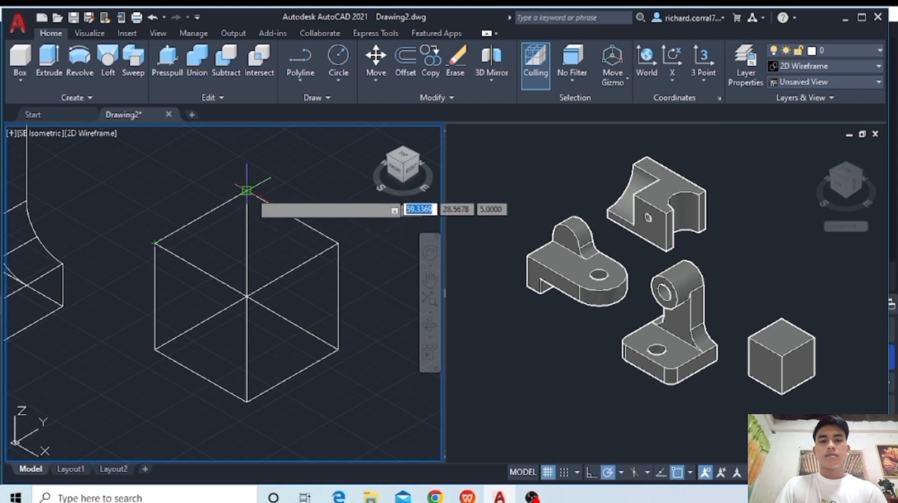
# - Slice the cube through three points: 2 units above the front bottom corner, the front face's upper-left corner and the back top edge's midpoint
pyautogui.write('2')
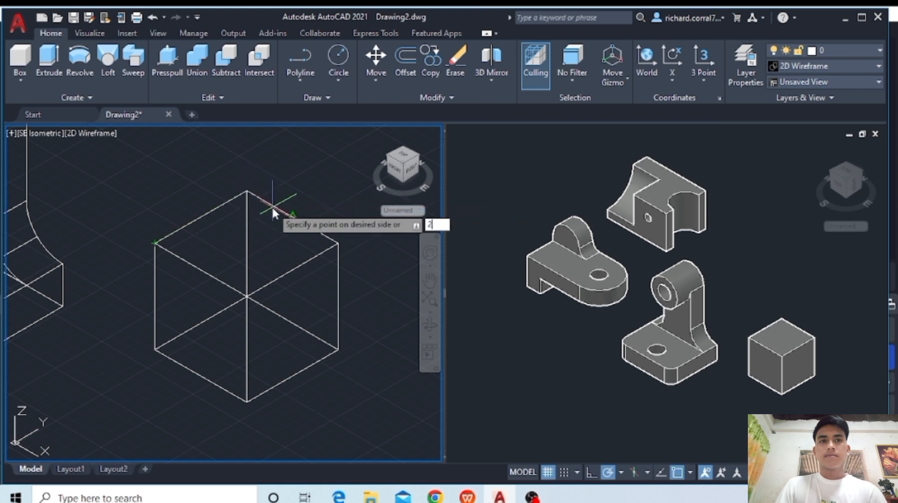
pyautogui.press('Return')
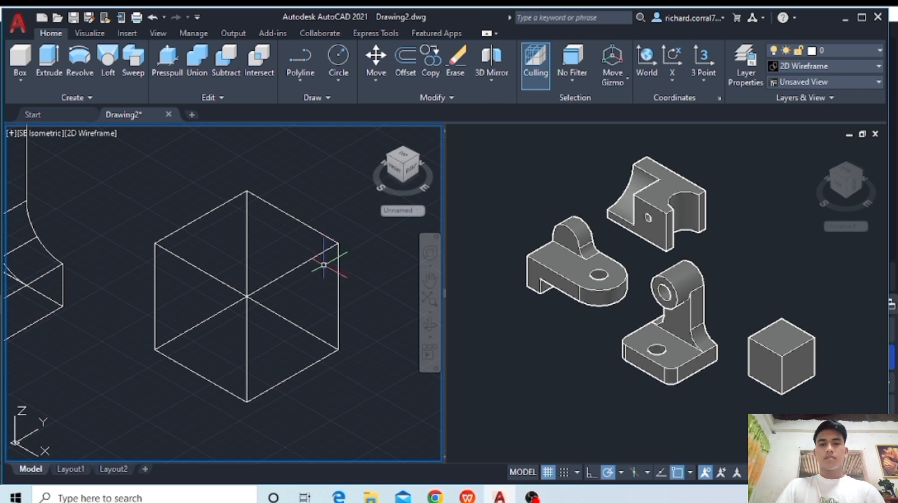
pyautogui.write('slice')
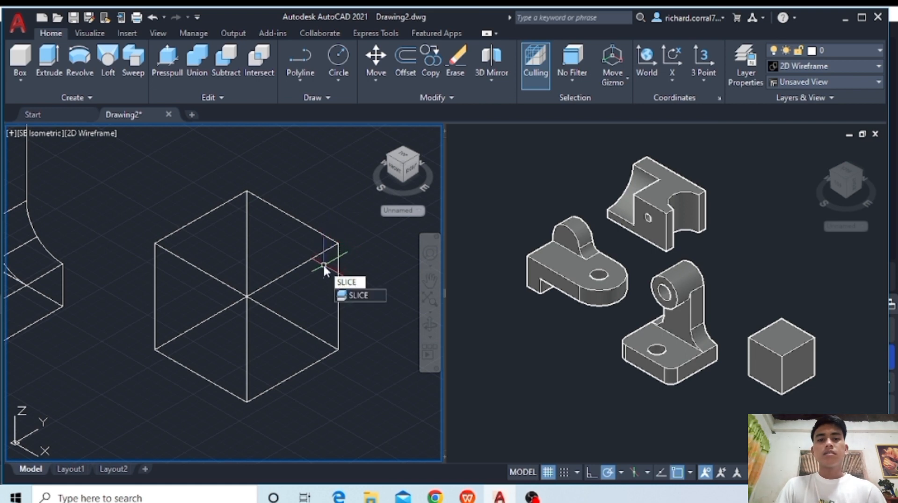
pyautogui.press('Return')
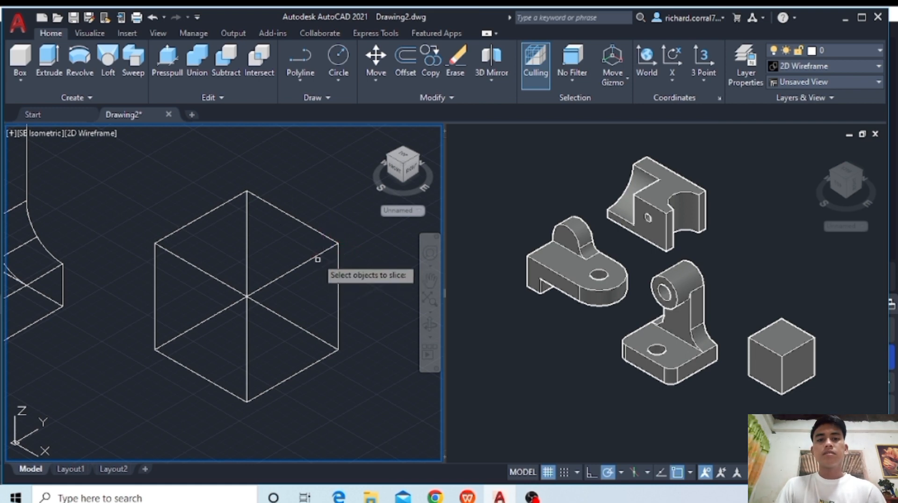
pyautogui.click(316, 257)
pyautogui.press('Return')
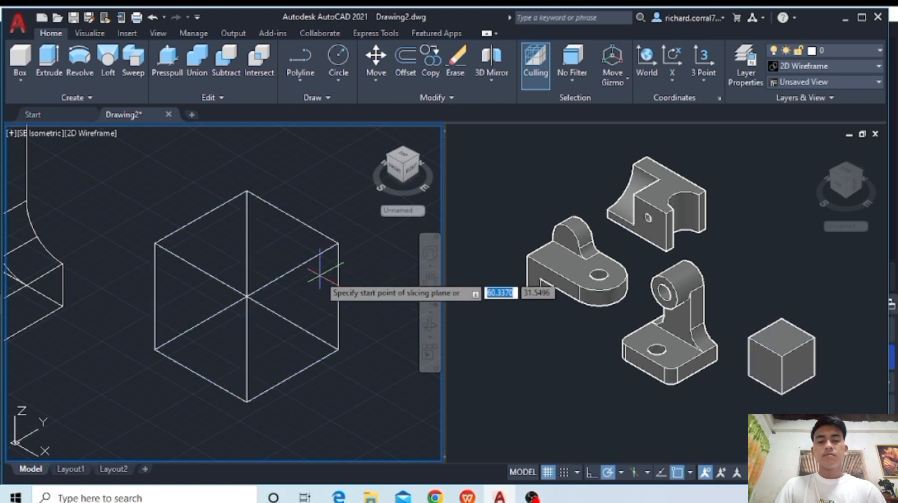
pyautogui.press('Return')
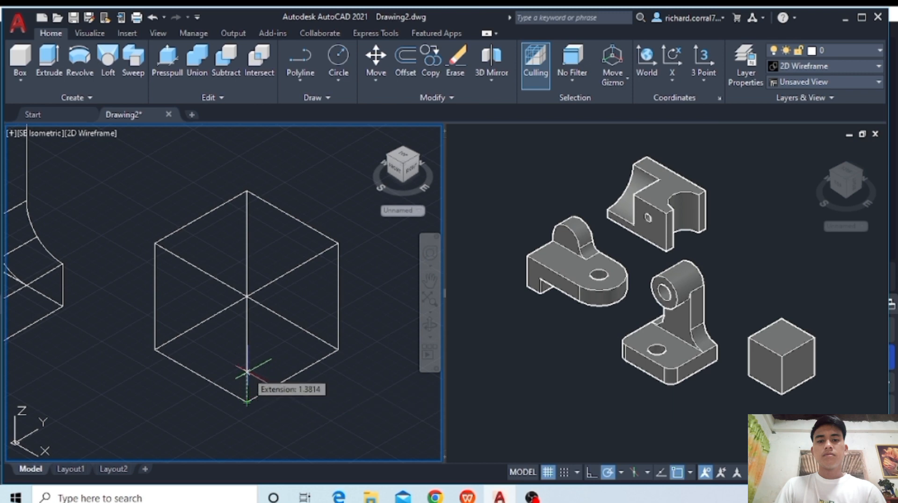
pyautogui.write('3')
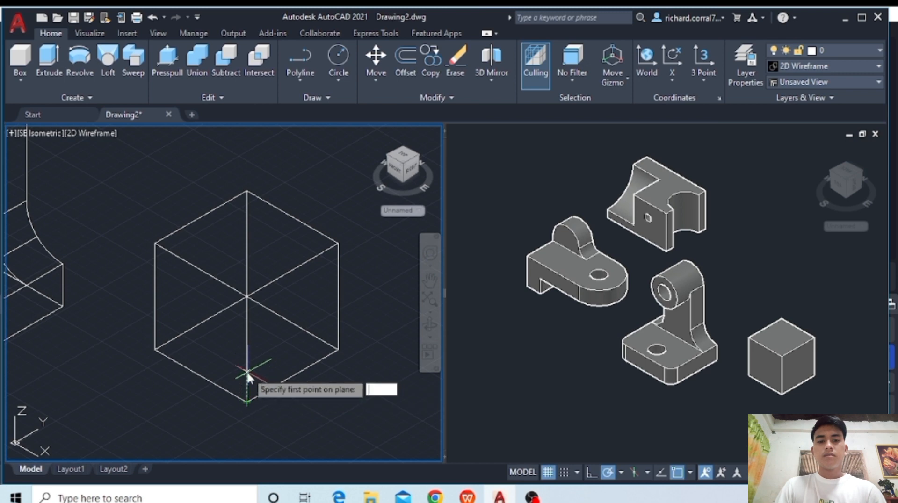
pyautogui.press('Return')
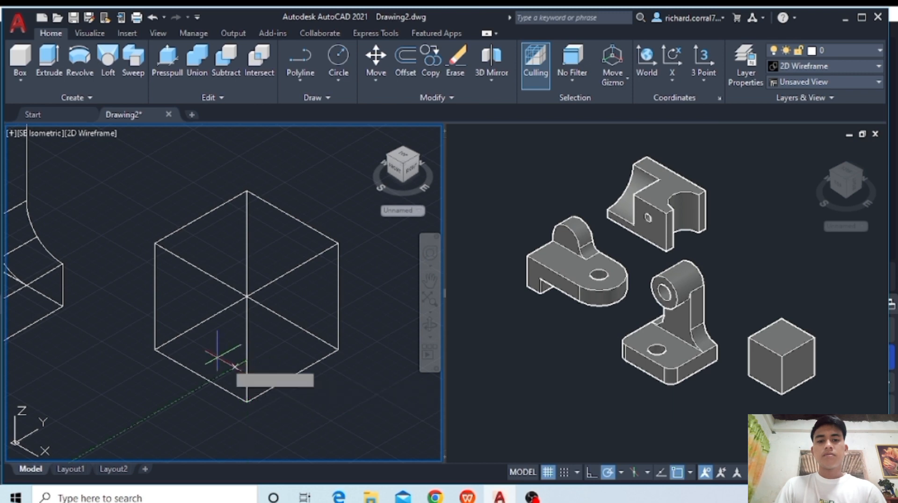
pyautogui.click(156, 243)
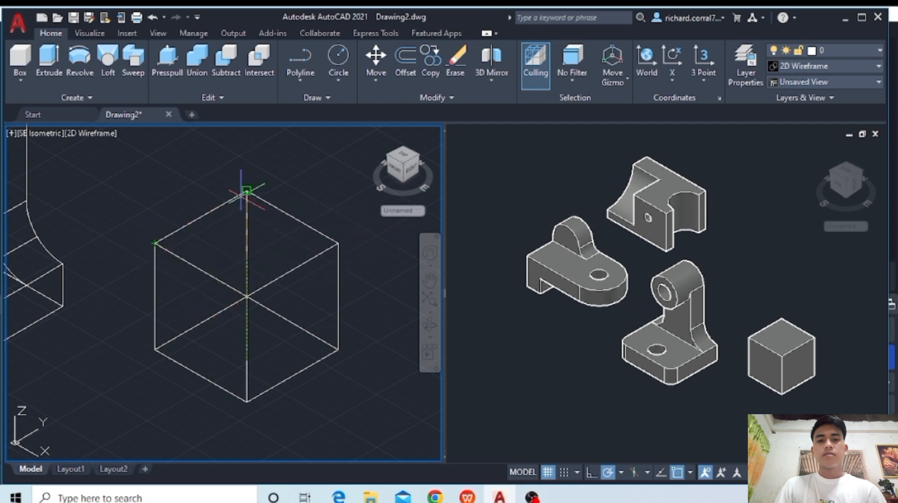
pyautogui.click(276, 209)
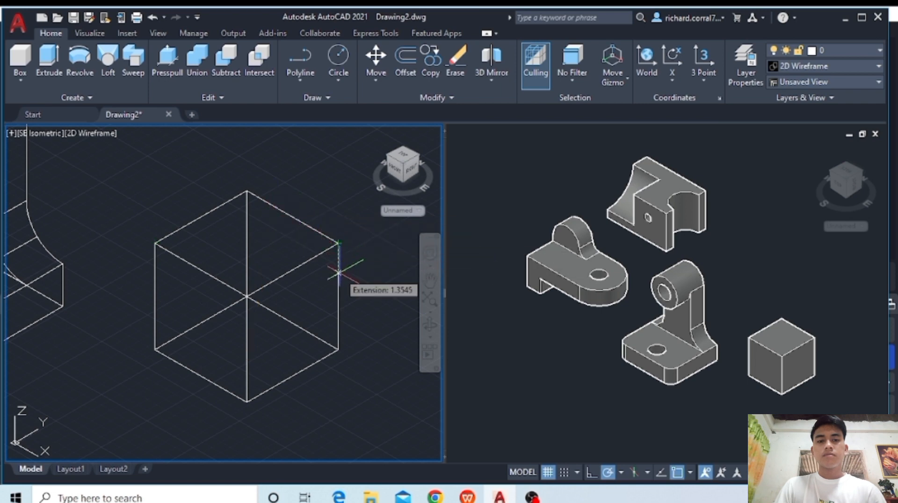
pyautogui.click(340, 276)
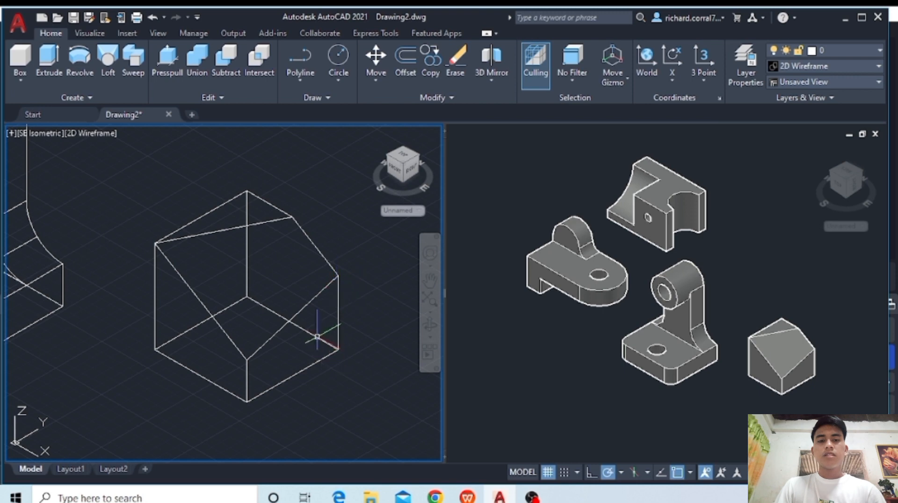
# - Mirror the sliced block across the bottom edge of its right face, keeping the source object
pyautogui.click(306, 304)
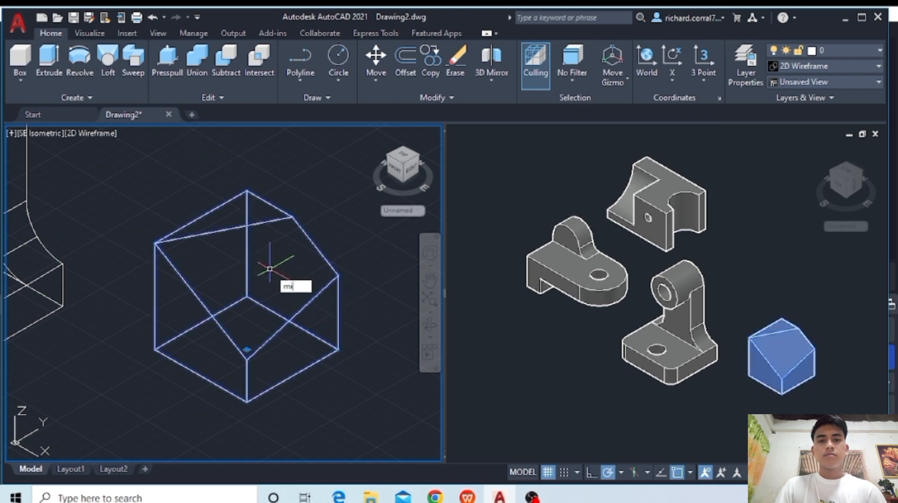
pyautogui.press('Return')
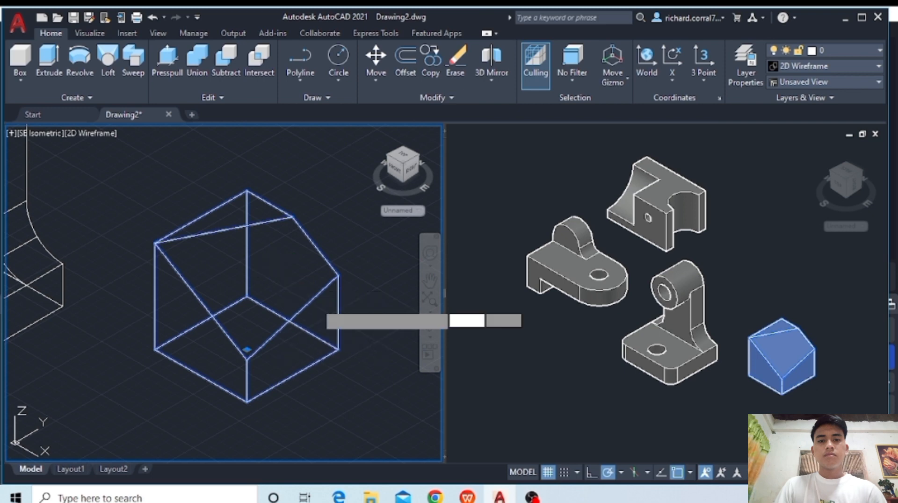
pyautogui.click(338, 349)
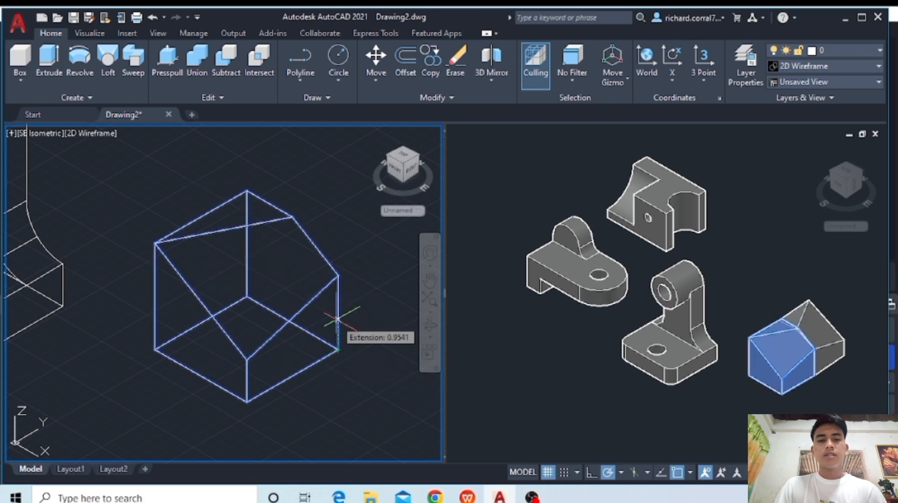
pyautogui.click(248, 401)
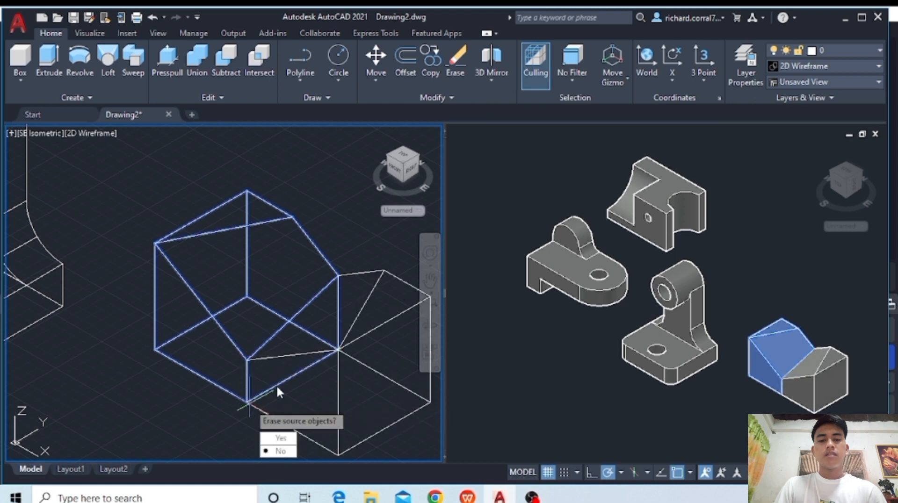
pyautogui.click(281, 451)
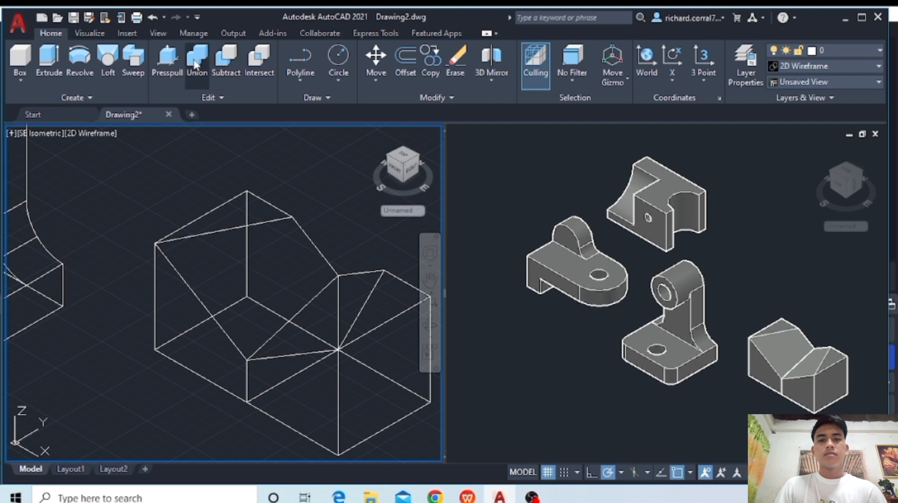
# - Union the sliced block and its mirrored copy into a single solid
pyautogui.click(215, 71)
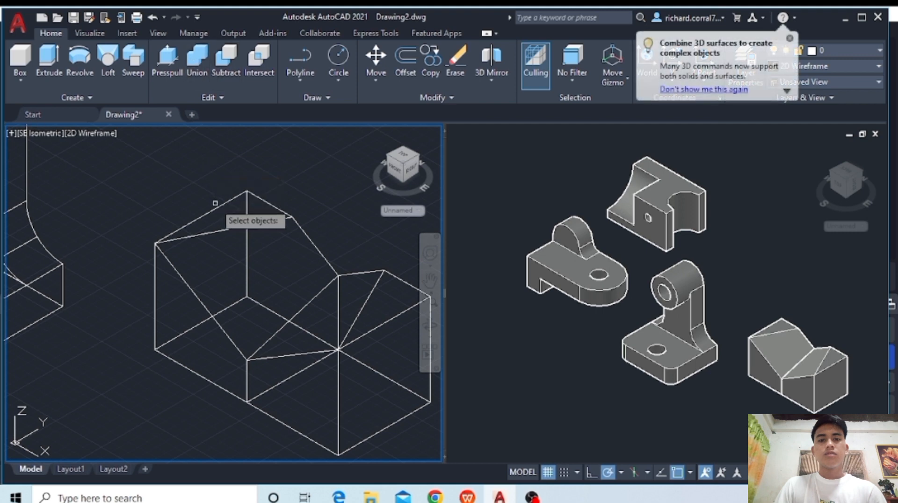
pyautogui.click(218, 206)
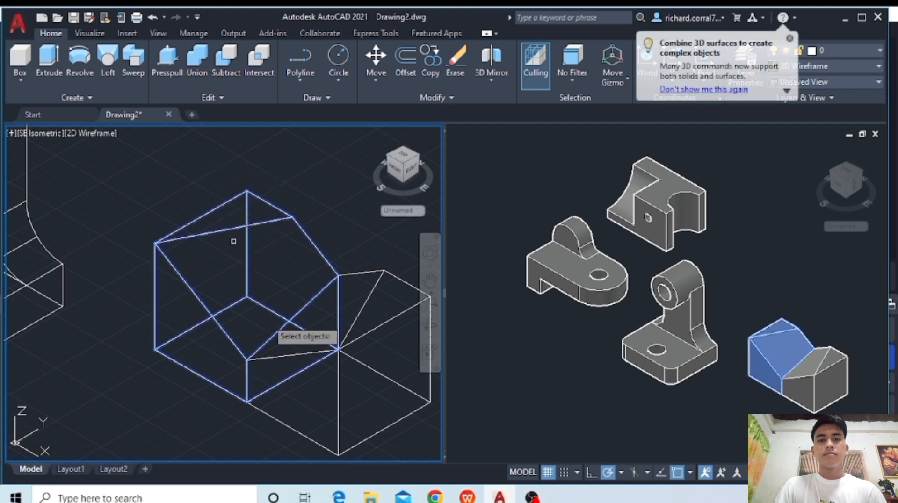
pyautogui.click(363, 275)
pyautogui.press('Return')
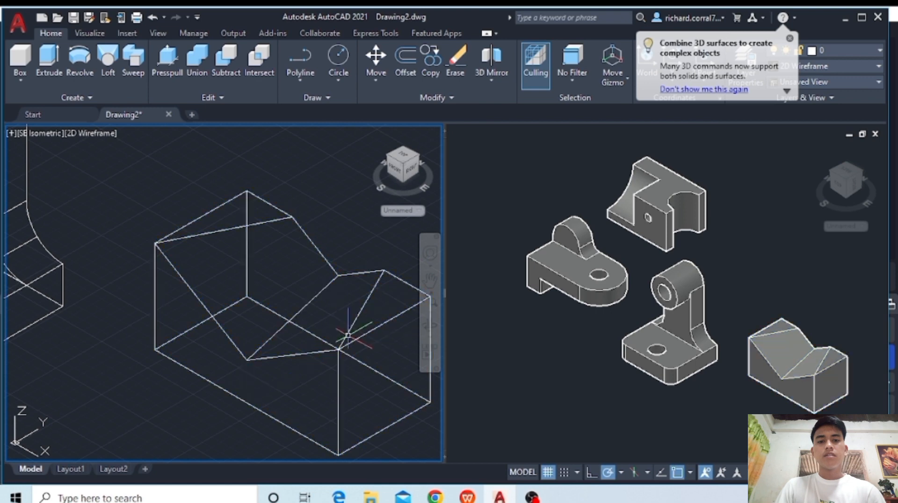
# - Move the joined solid closer to the other parts in the shaded viewport, and show all four parts in the wireframe viewport
pyautogui.scroll(-3, 311, 351)
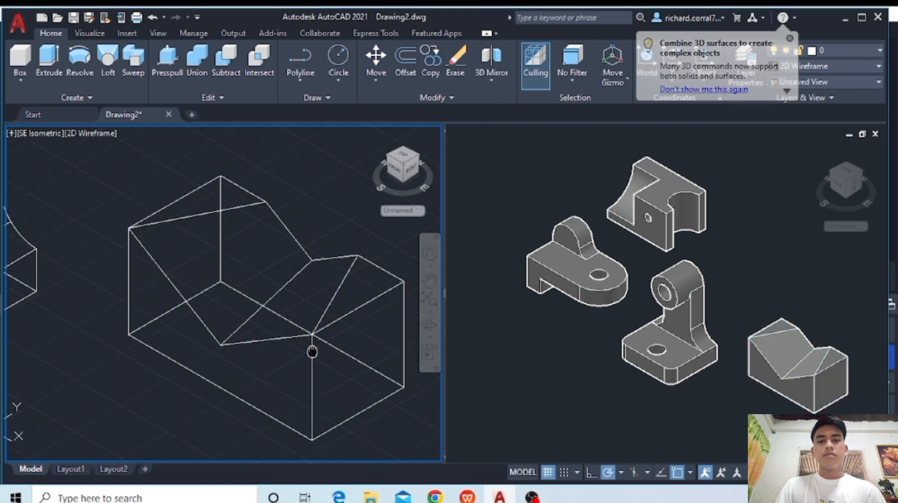
pyautogui.click(658, 356)
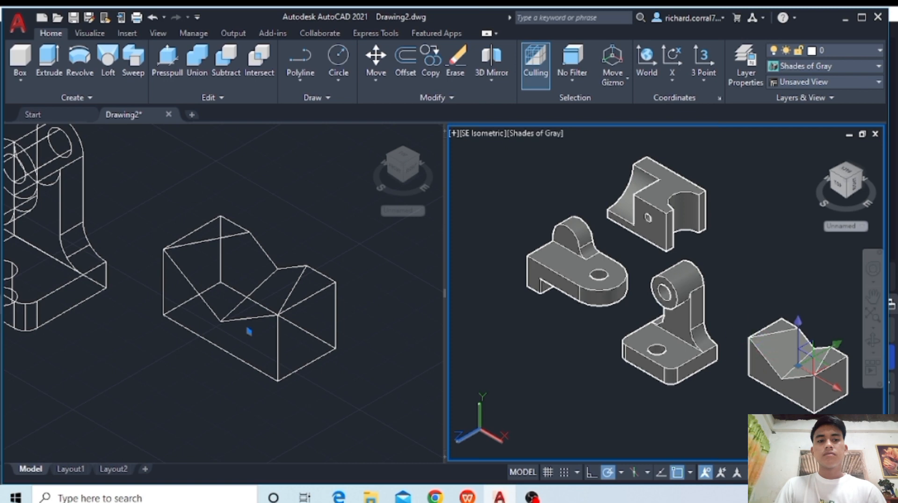
pyautogui.click(752, 378)
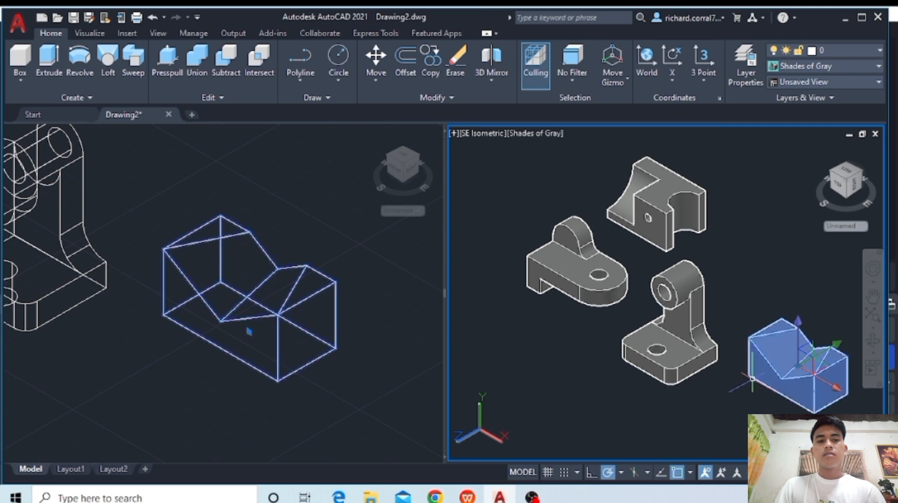
pyautogui.press('Return')
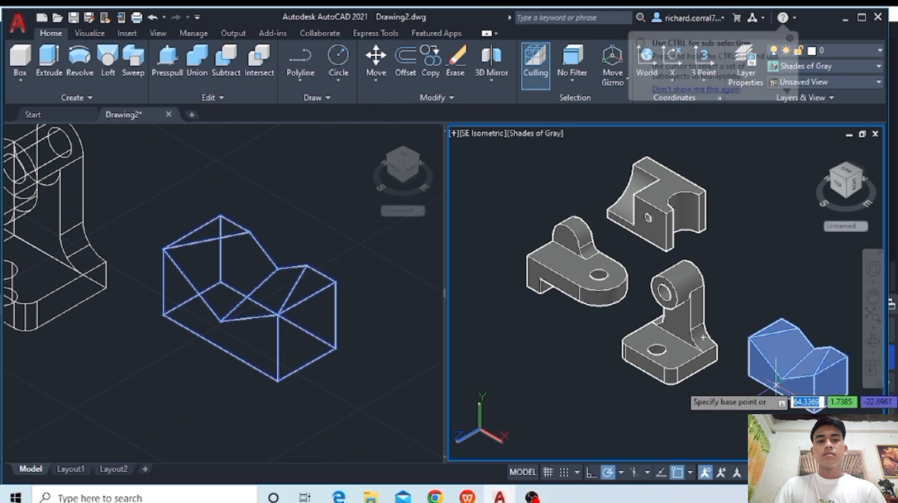
pyautogui.click(786, 381)
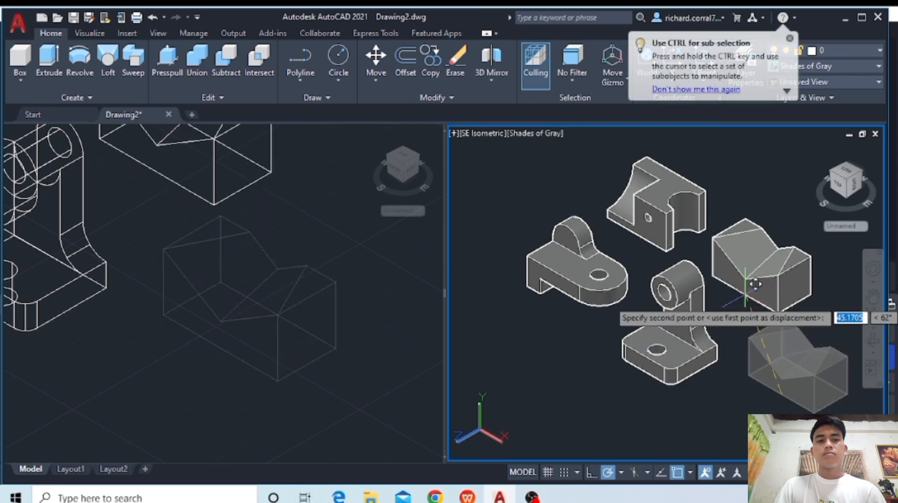
pyautogui.click(750, 309)
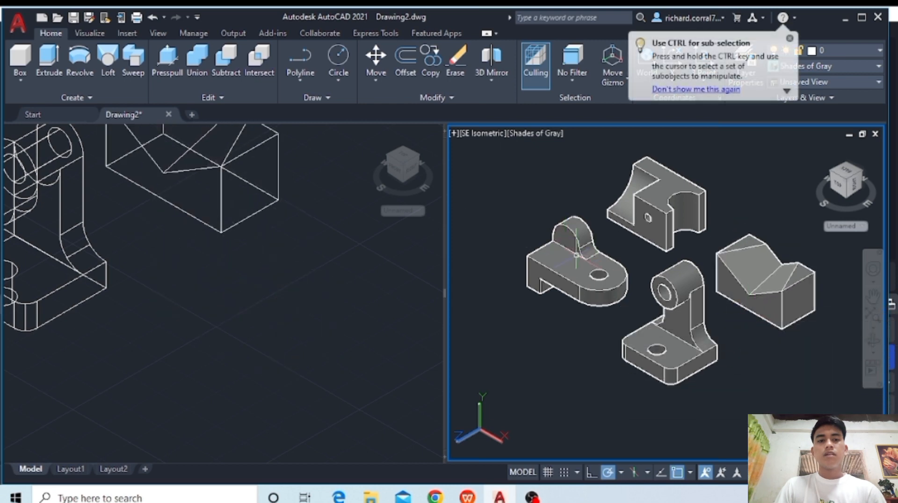
pyautogui.click(170, 261)
pyautogui.scroll(-5, 170, 260)
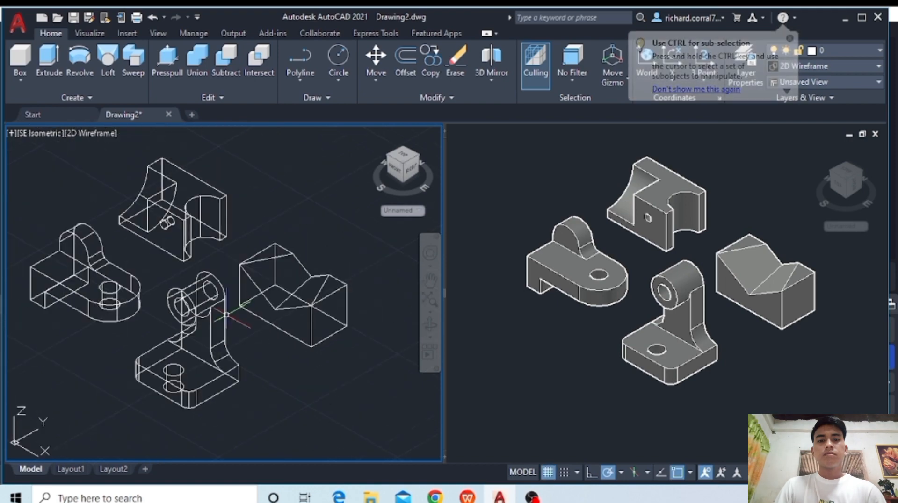